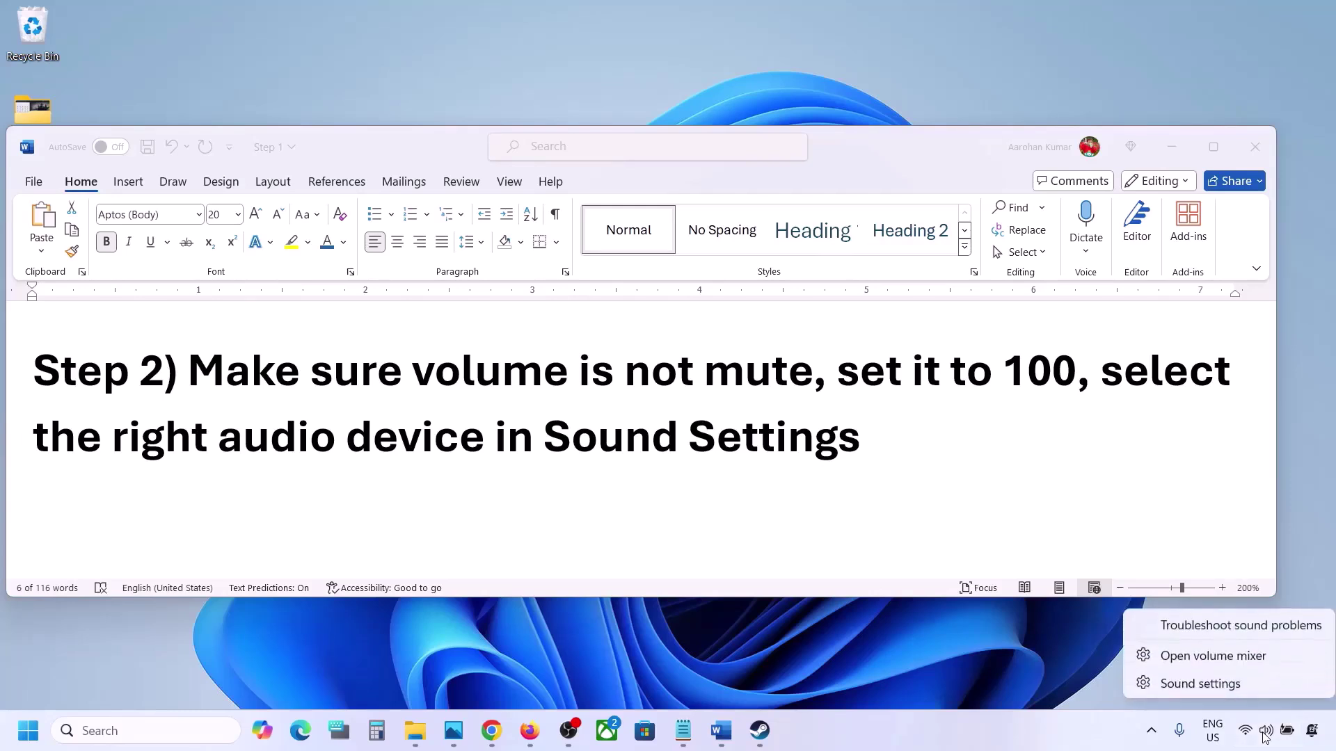
- Open the Windows sound settings and choose Speakers (Realtek(R) Audio) as the output device
{"action": "left_click", "coordinate": [1200, 684]}
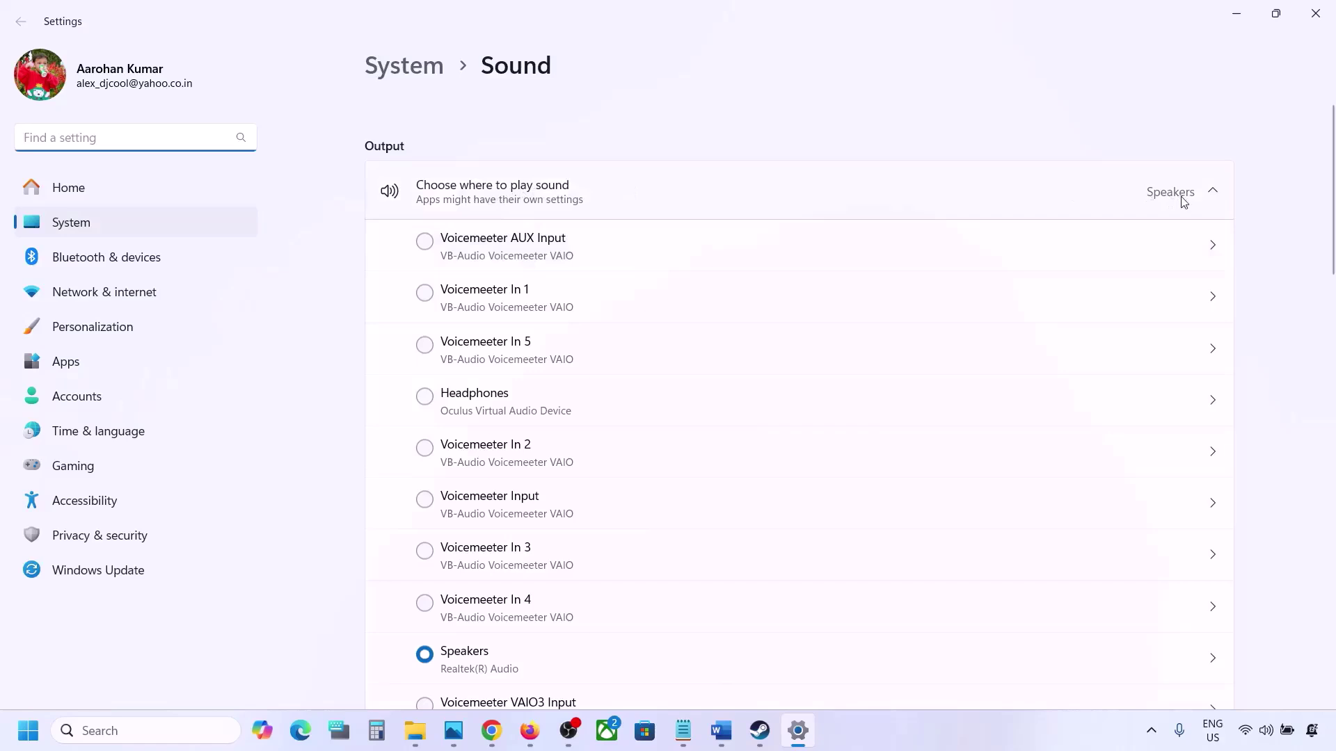
{"action": "scroll", "coordinate": [599, 495], "scroll_direction": "down", "scroll_amount": 2}
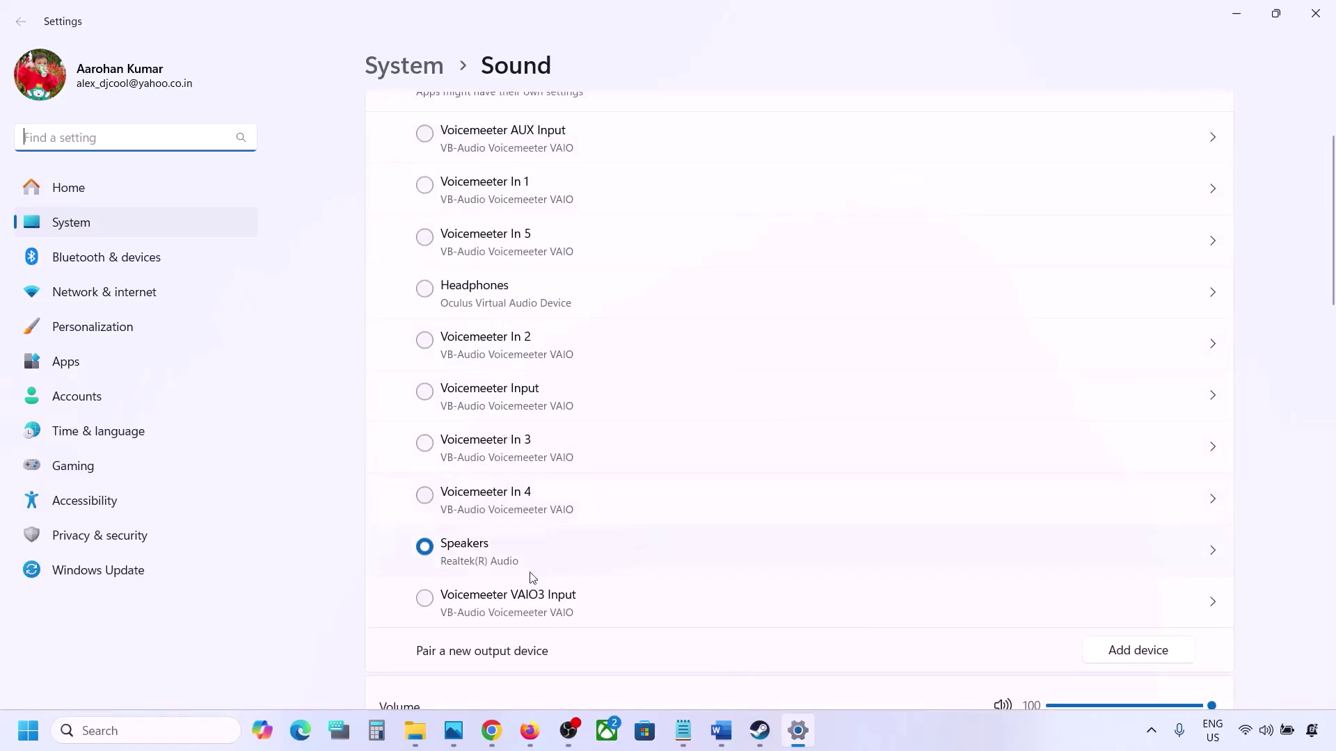
{"action": "left_click", "coordinate": [486, 555]}
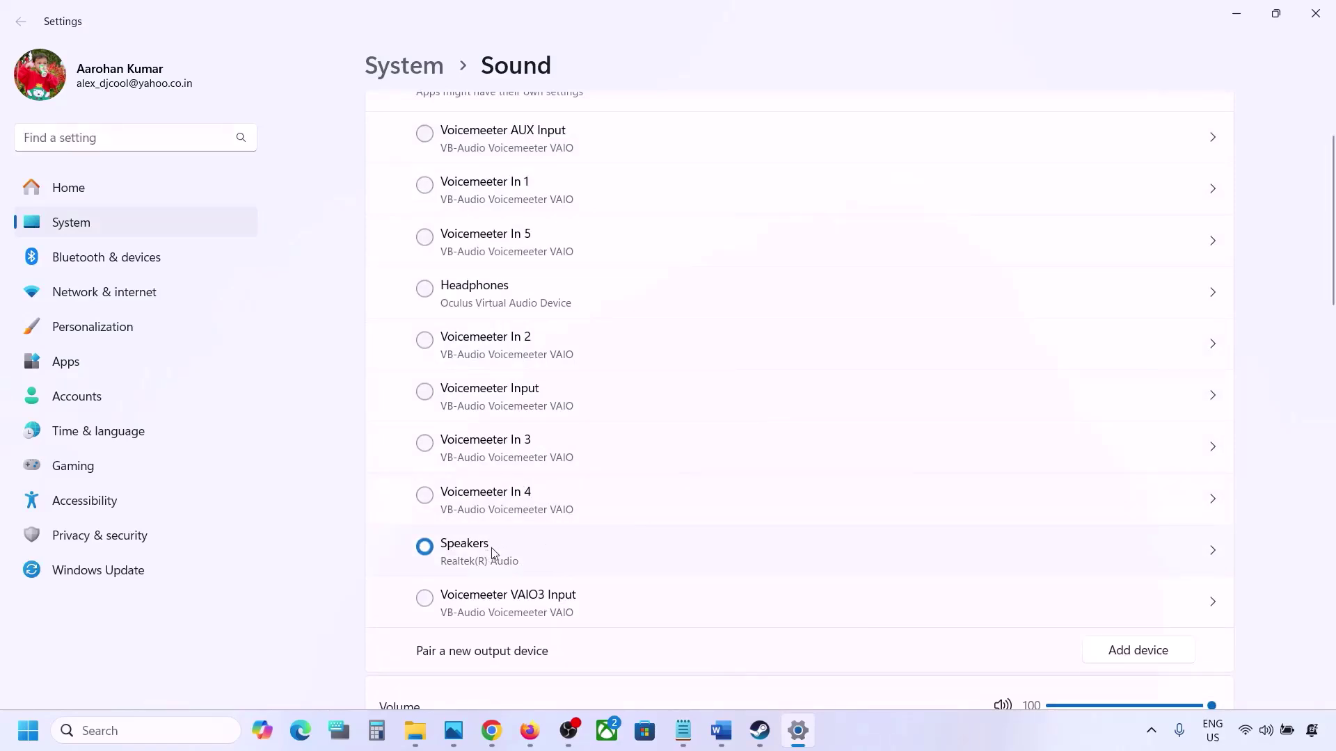
{"action": "scroll", "coordinate": [510, 554], "scroll_direction": "down", "scroll_amount": 5}
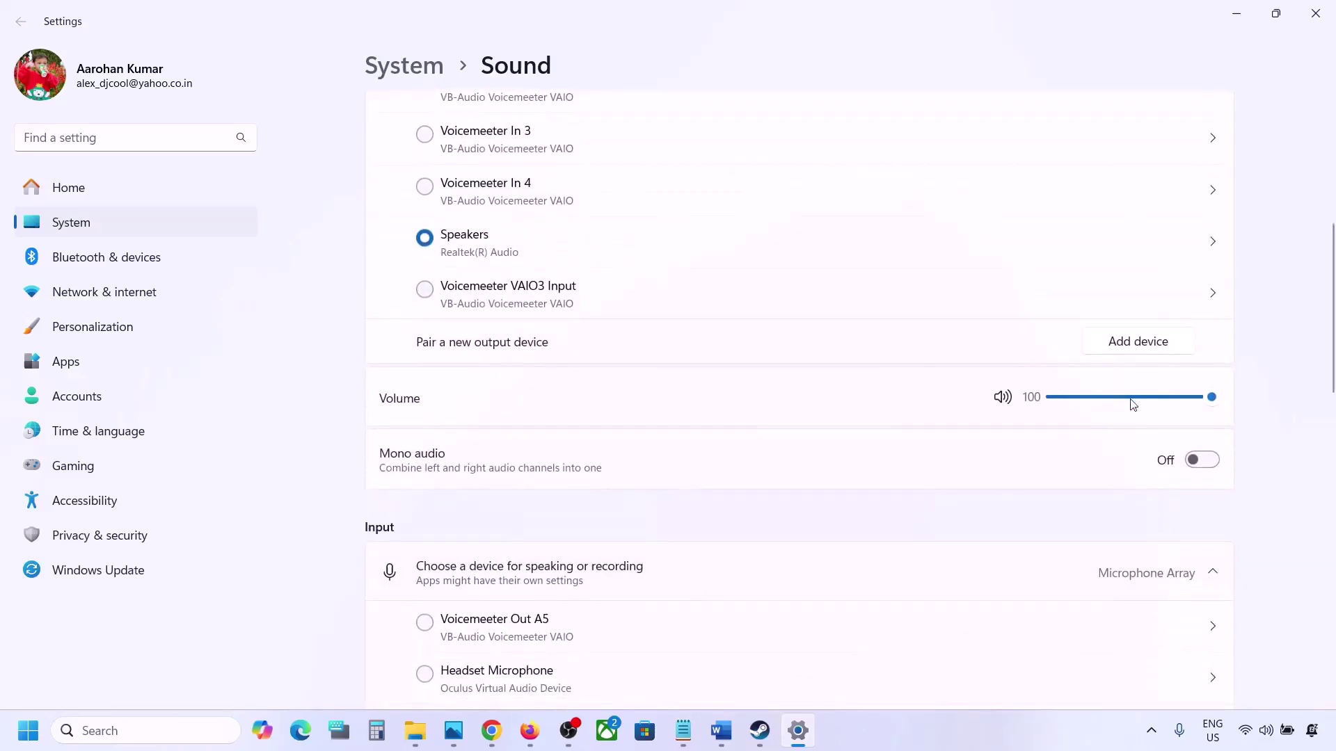
- Review the sound input devices, set the input volume to 100, and close the Settings window
{"action": "scroll", "coordinate": [885, 499], "scroll_direction": "down", "scroll_amount": 4}
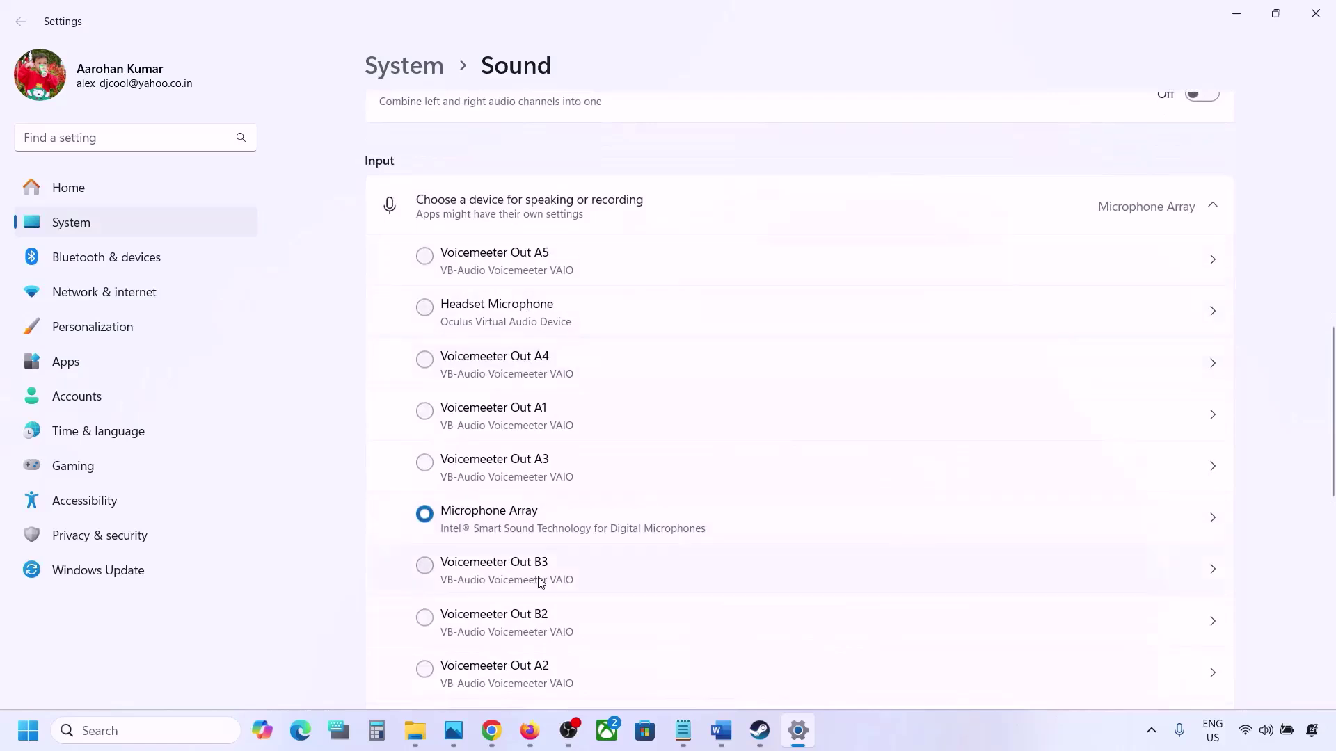
{"action": "scroll", "coordinate": [540, 583], "scroll_direction": "down", "scroll_amount": 1}
{"action": "scroll", "coordinate": [539, 583], "scroll_direction": "down", "scroll_amount": 2}
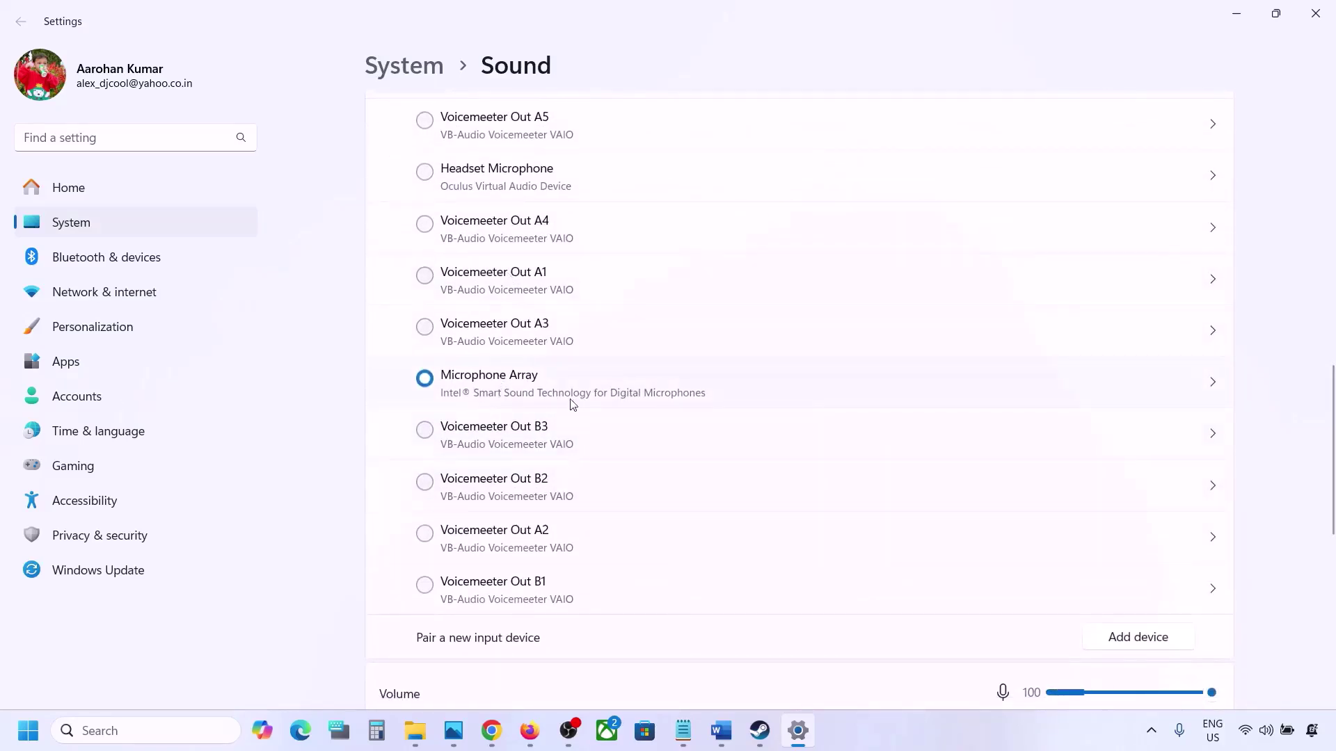
{"action": "scroll", "coordinate": [597, 402], "scroll_direction": "down", "scroll_amount": 5}
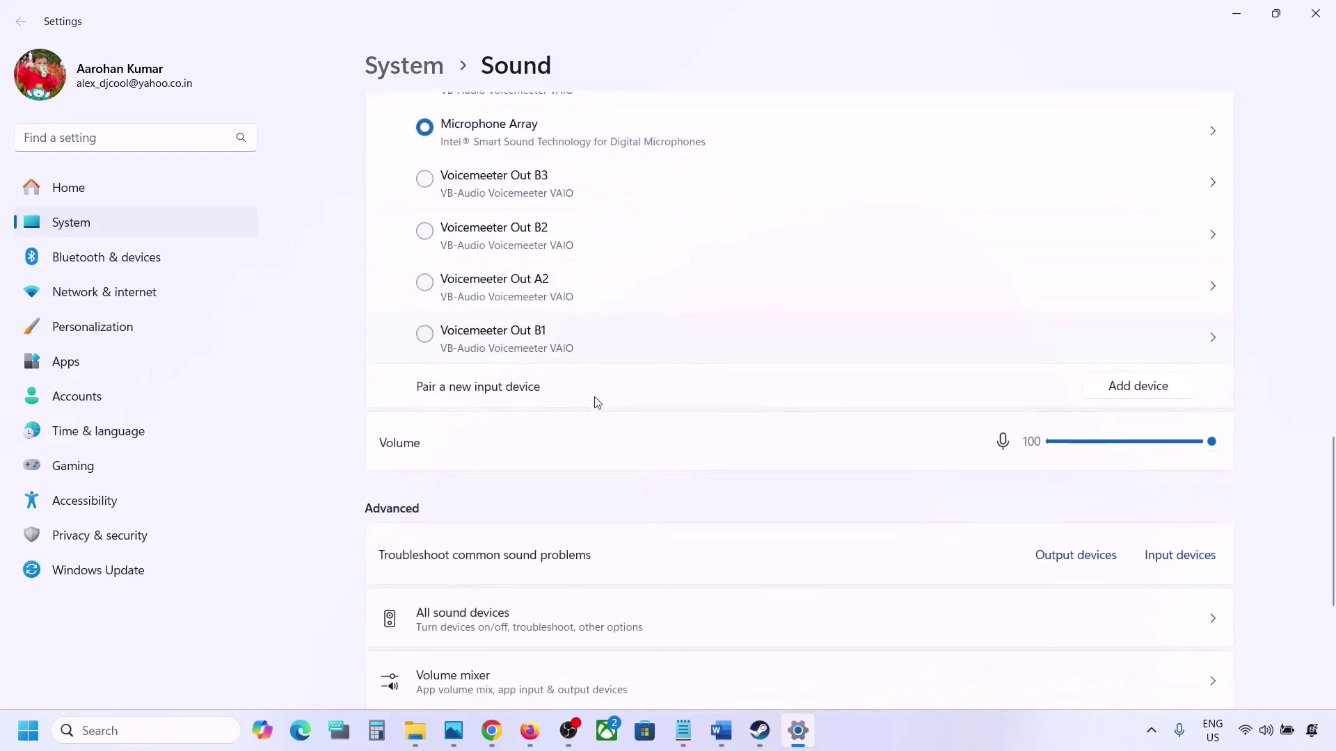
{"action": "scroll", "coordinate": [591, 336], "scroll_direction": "up", "scroll_amount": 4}
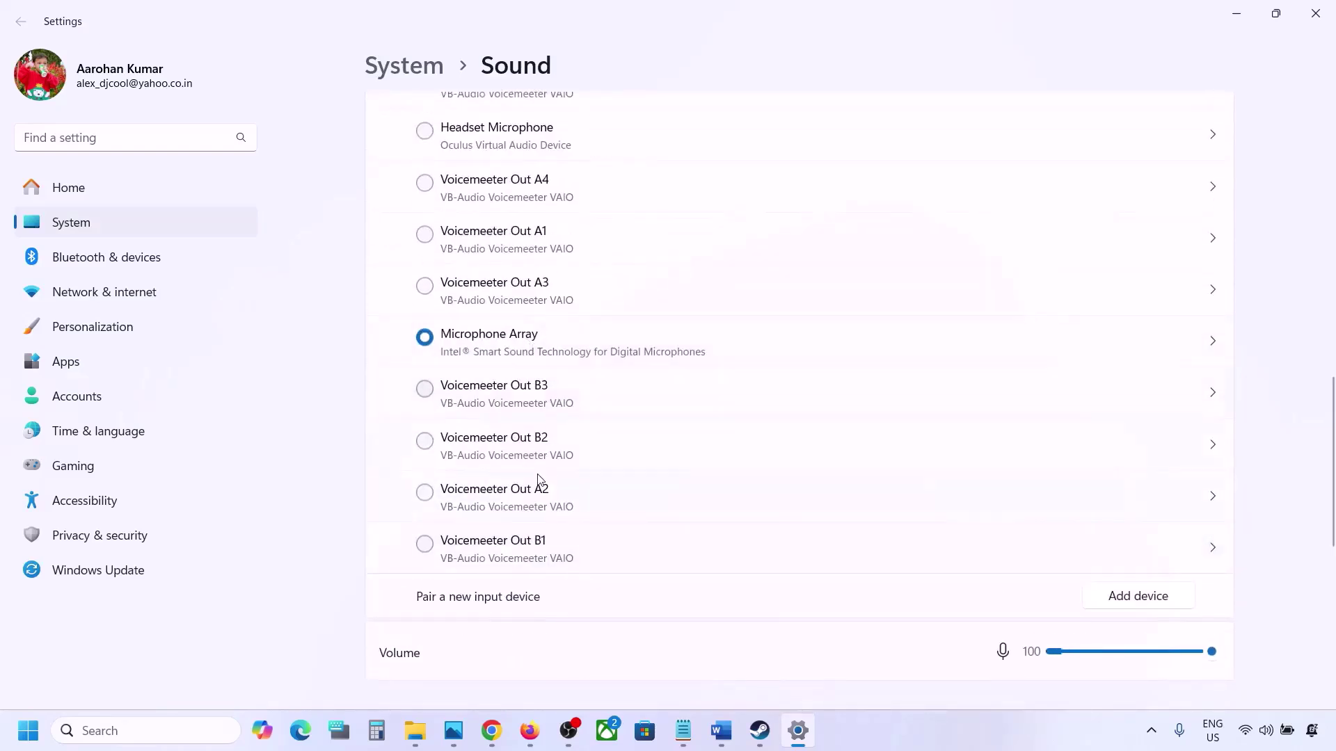
{"action": "scroll", "coordinate": [539, 482], "scroll_direction": "down", "scroll_amount": 4}
{"action": "scroll", "coordinate": [539, 479], "scroll_direction": "down", "scroll_amount": 1}
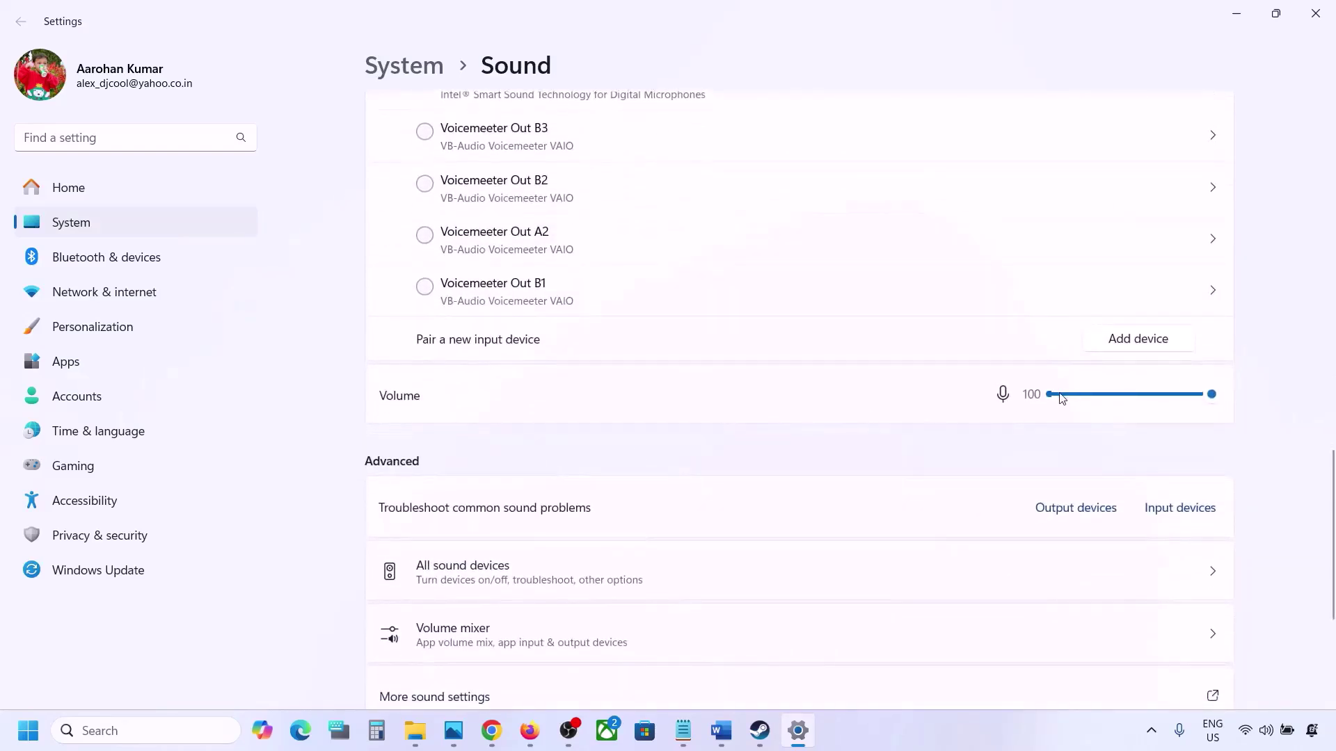
{"action": "left_click", "coordinate": [1211, 394]}
{"action": "scroll", "coordinate": [884, 477], "scroll_direction": "down", "scroll_amount": 1}
{"action": "scroll", "coordinate": [882, 476], "scroll_direction": "down", "scroll_amount": 1}
{"action": "scroll", "coordinate": [931, 412], "scroll_direction": "down", "scroll_amount": 2}
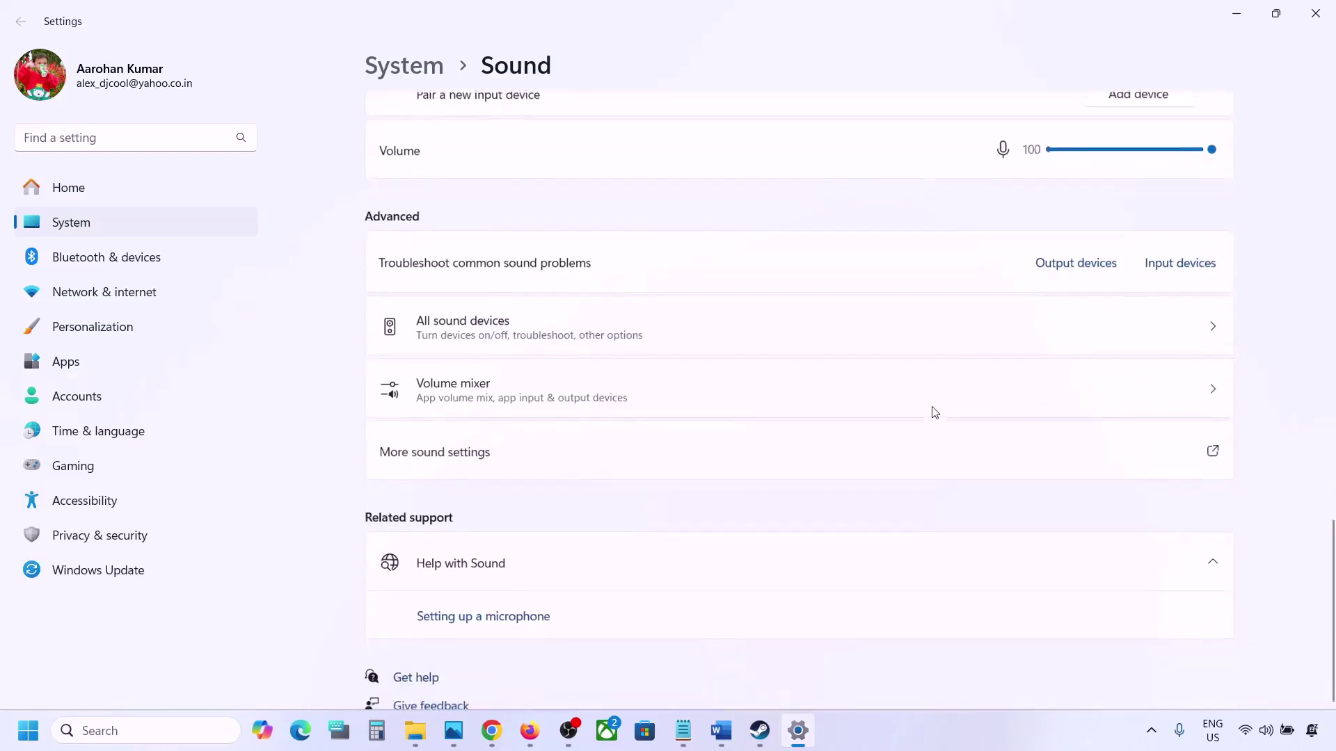
{"action": "left_click", "coordinate": [1333, 10]}
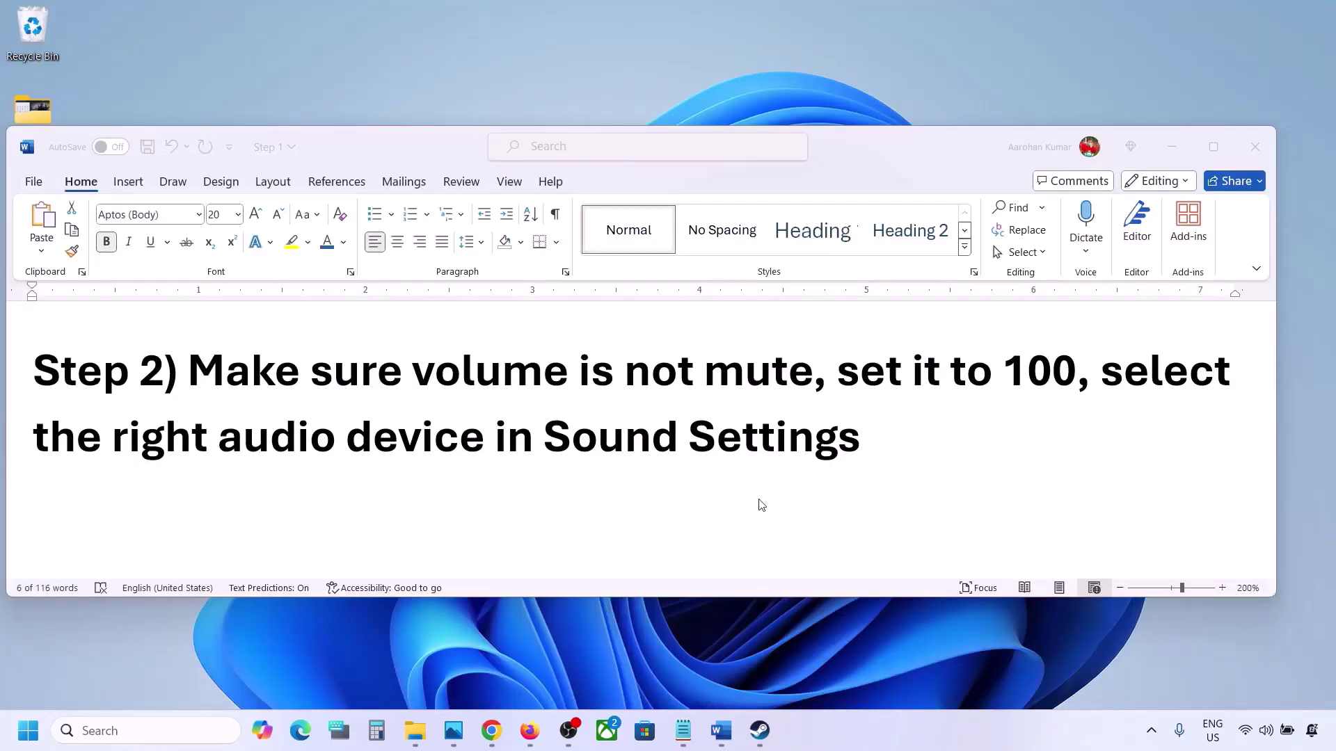
- Read Step 3 on restarting and Step 4 on the sound sample rate in the Word document
{"action": "scroll", "coordinate": [620, 485], "scroll_direction": "down", "scroll_amount": 2}
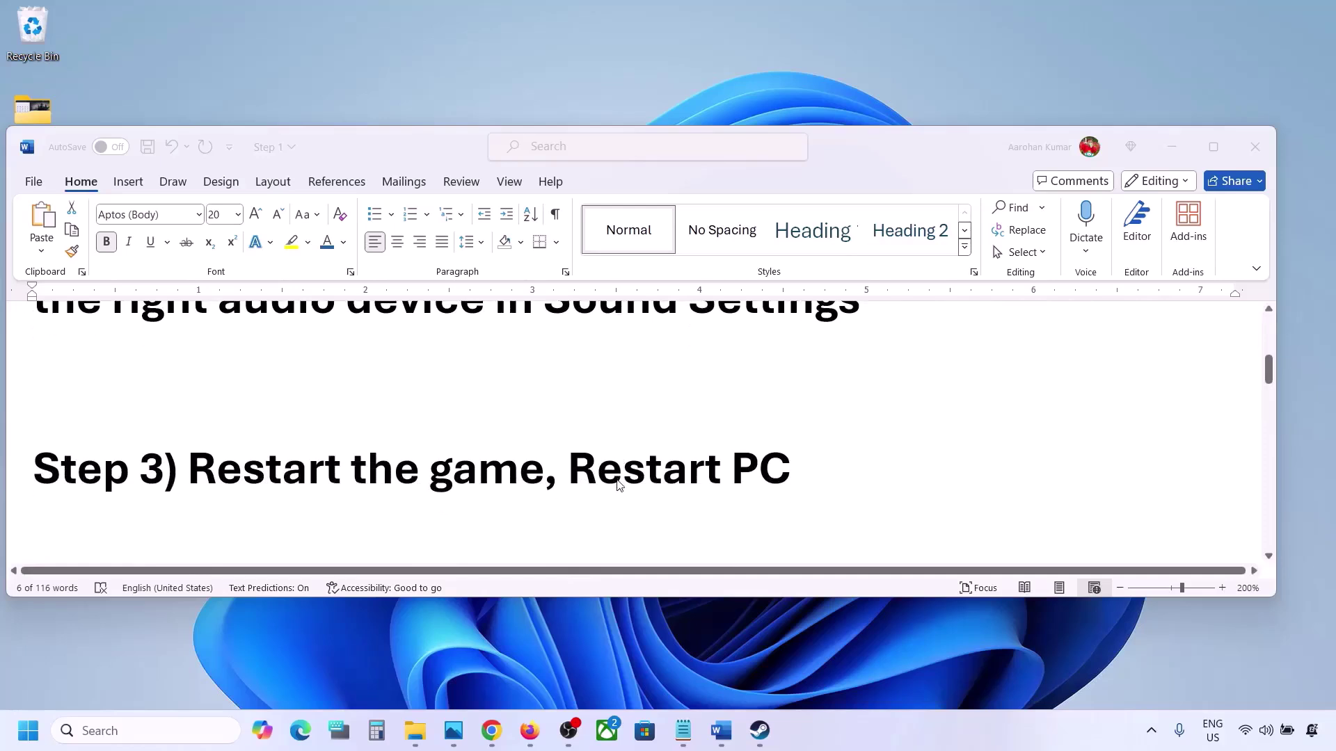
{"action": "double_click", "coordinate": [264, 473]}
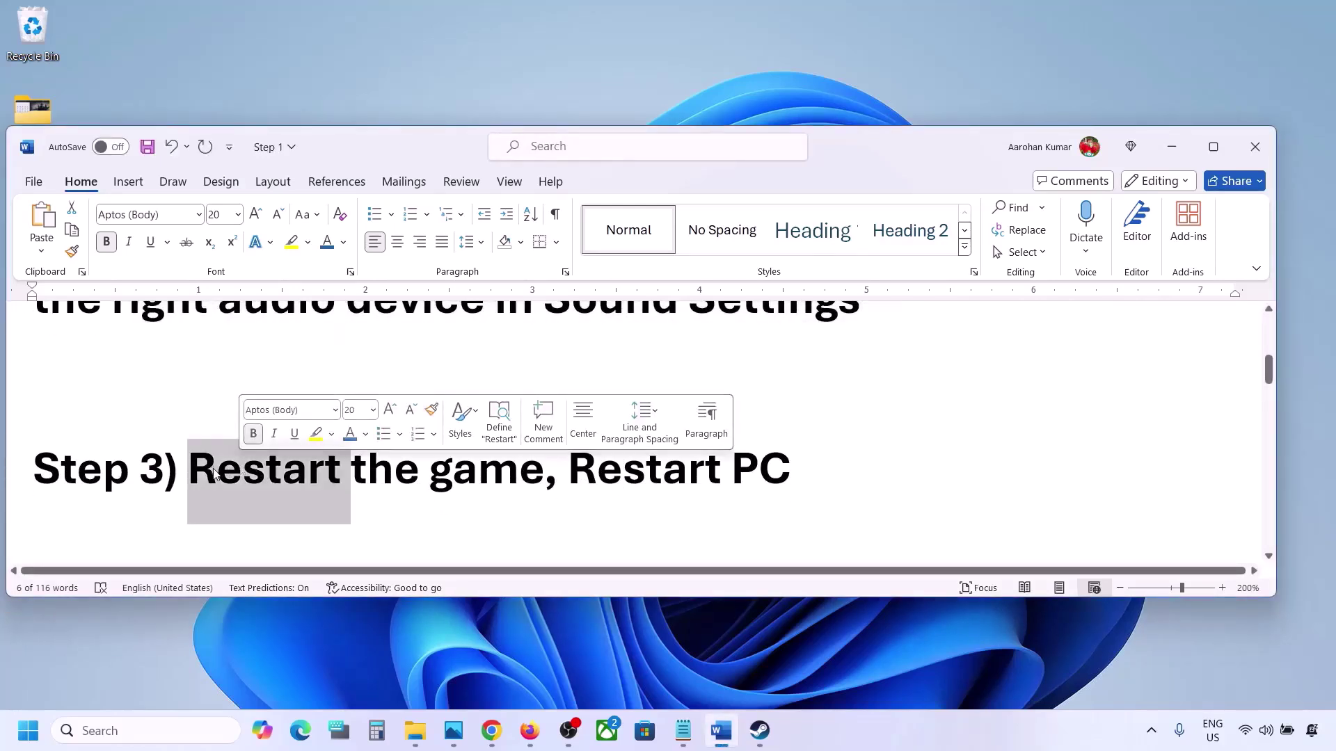
{"action": "left_click", "coordinate": [380, 465]}
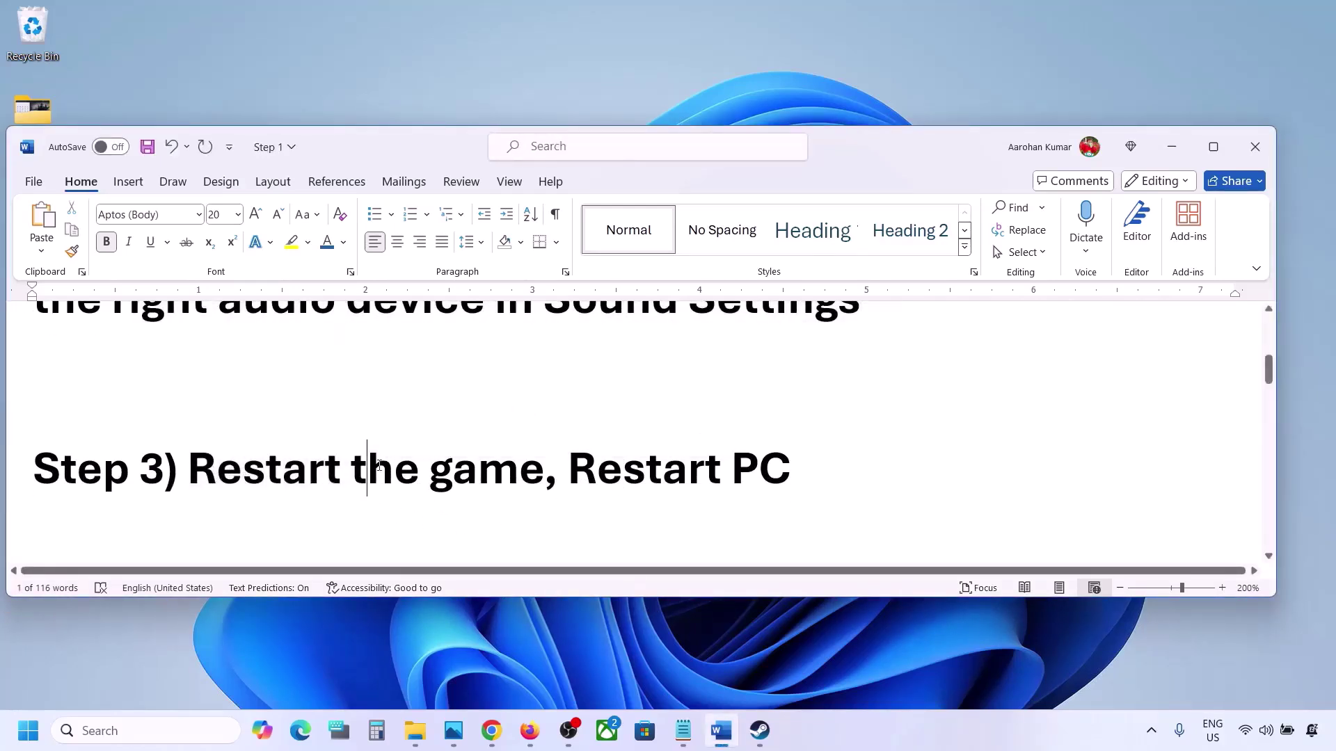
{"action": "left_click_drag", "start_coordinate": [343, 453], "coordinate": [792, 467]}
{"action": "left_click", "coordinate": [572, 467]}
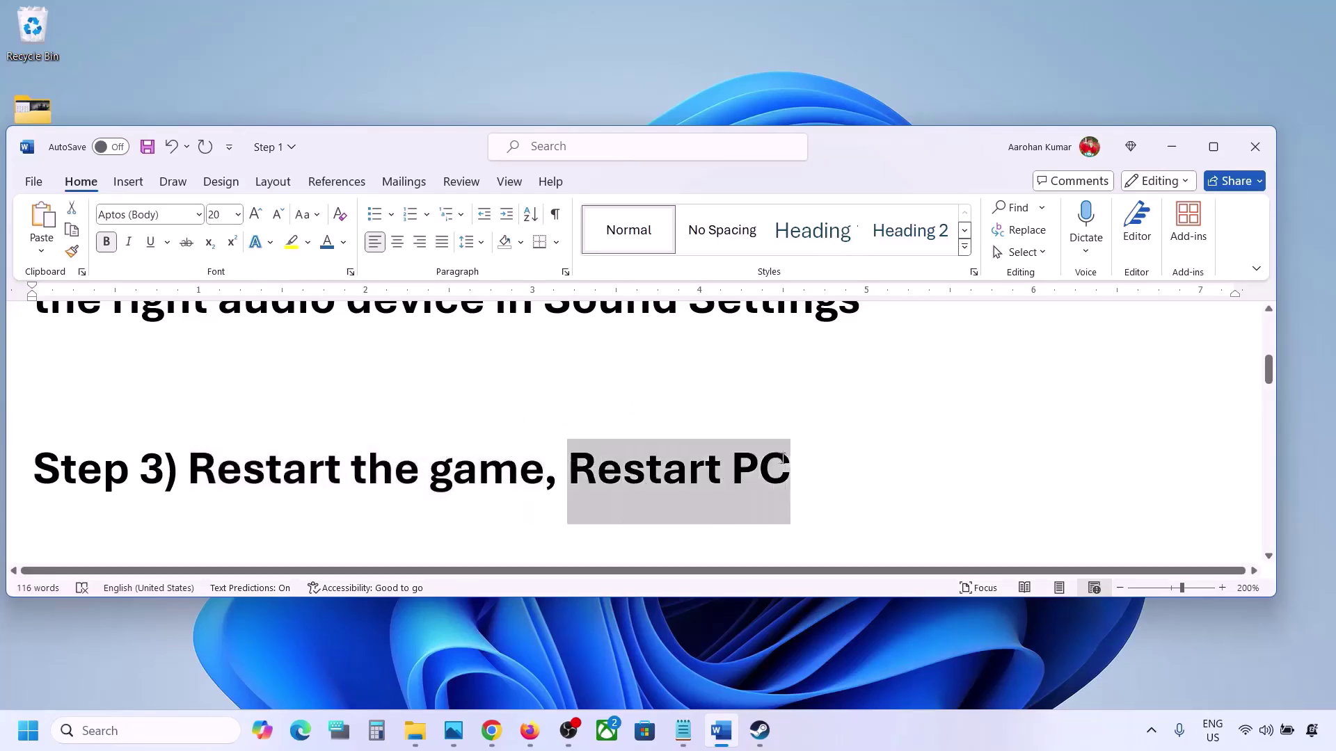
{"action": "scroll", "coordinate": [421, 458], "scroll_direction": "down", "scroll_amount": 3}
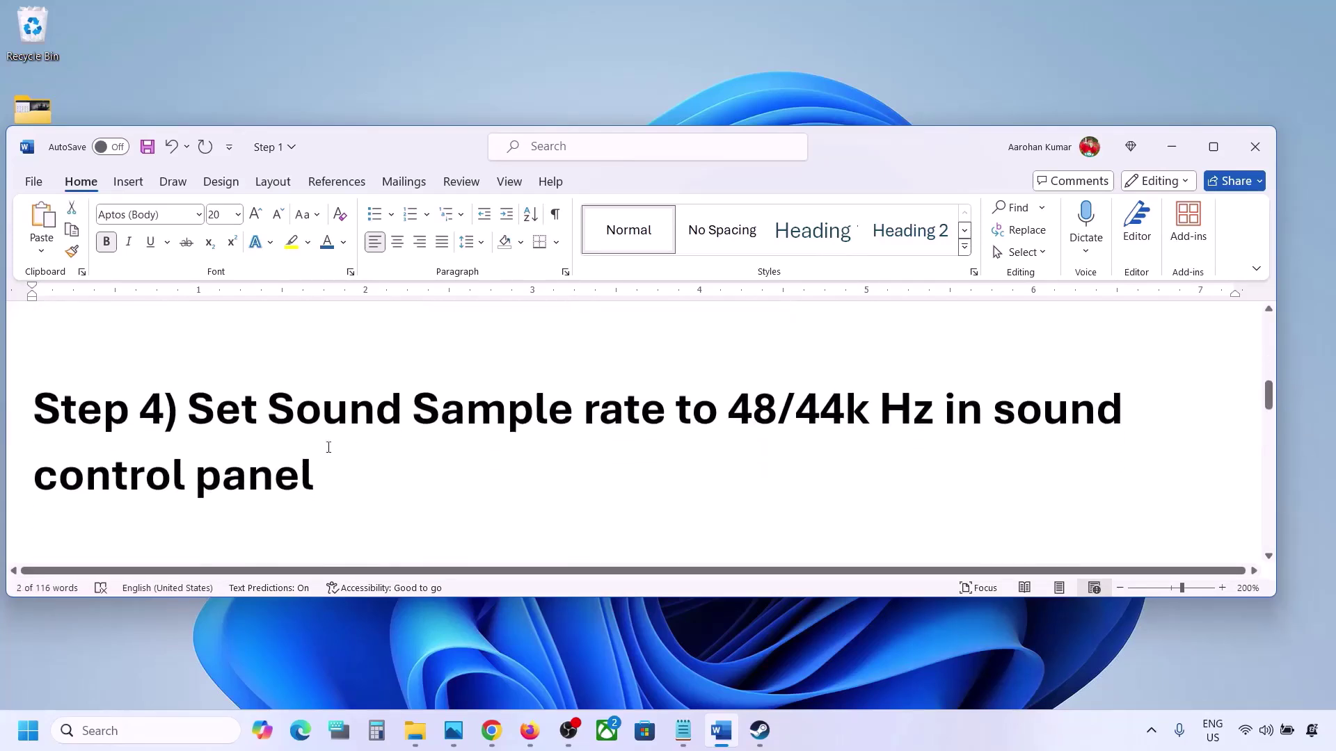
{"action": "left_click_drag", "start_coordinate": [193, 410], "coordinate": [850, 413]}
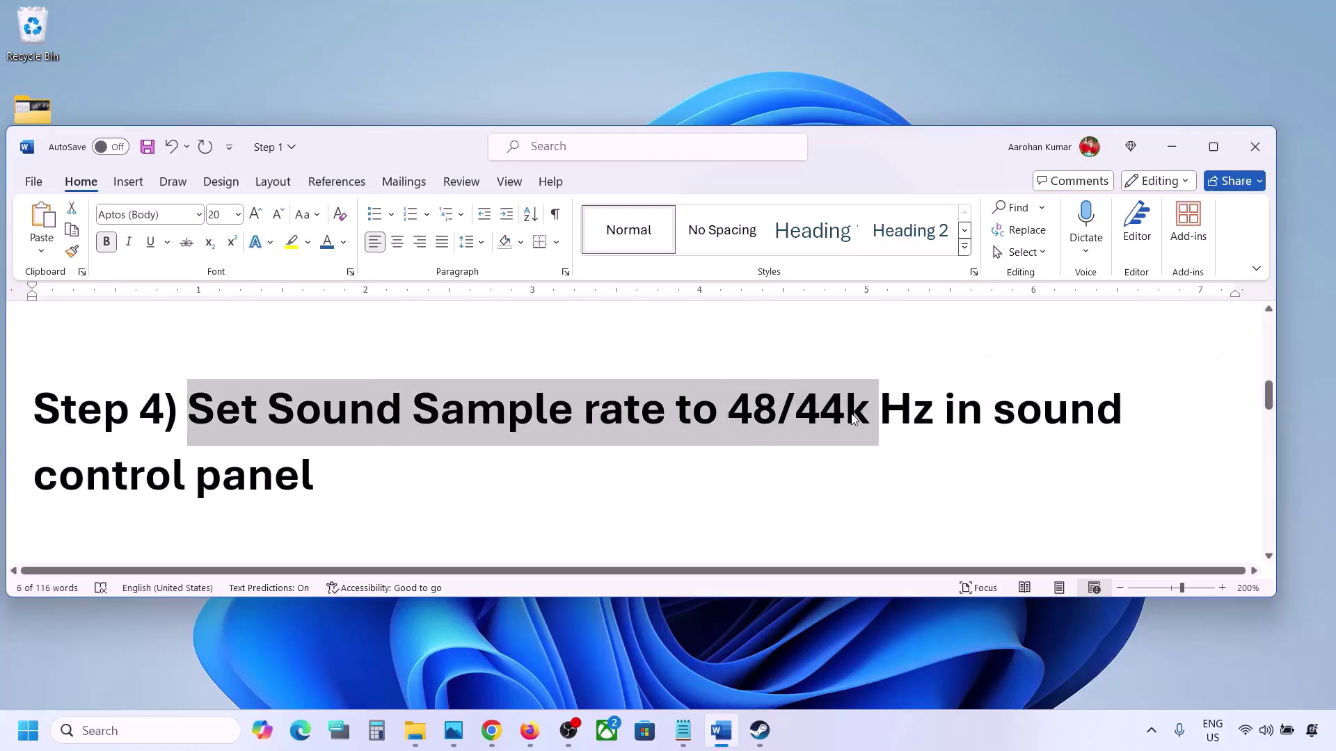
{"action": "left_click", "coordinate": [847, 413]}
- Open Control Panel through a search for "control" and bring up the Sound dialog under Hardware and Sound
{"action": "left_click", "coordinate": [88, 730]}
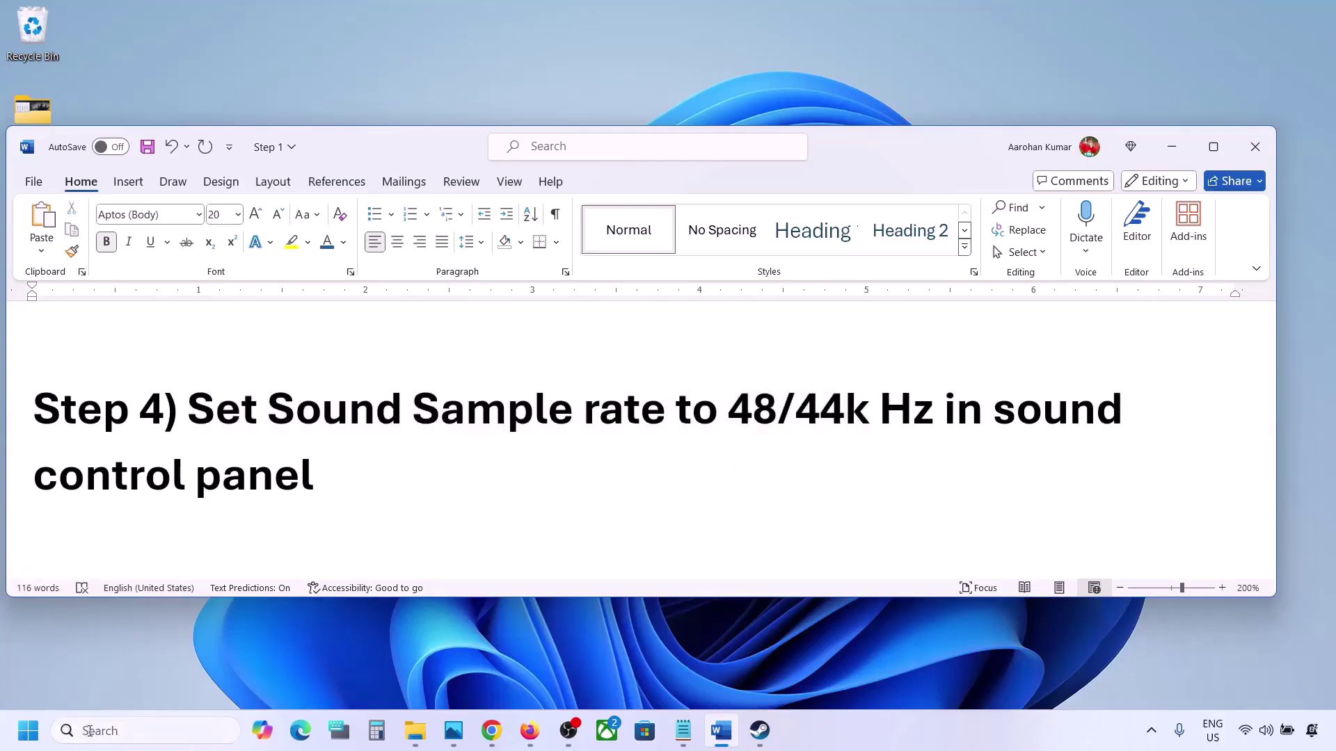
{"action": "type", "text": "control"}
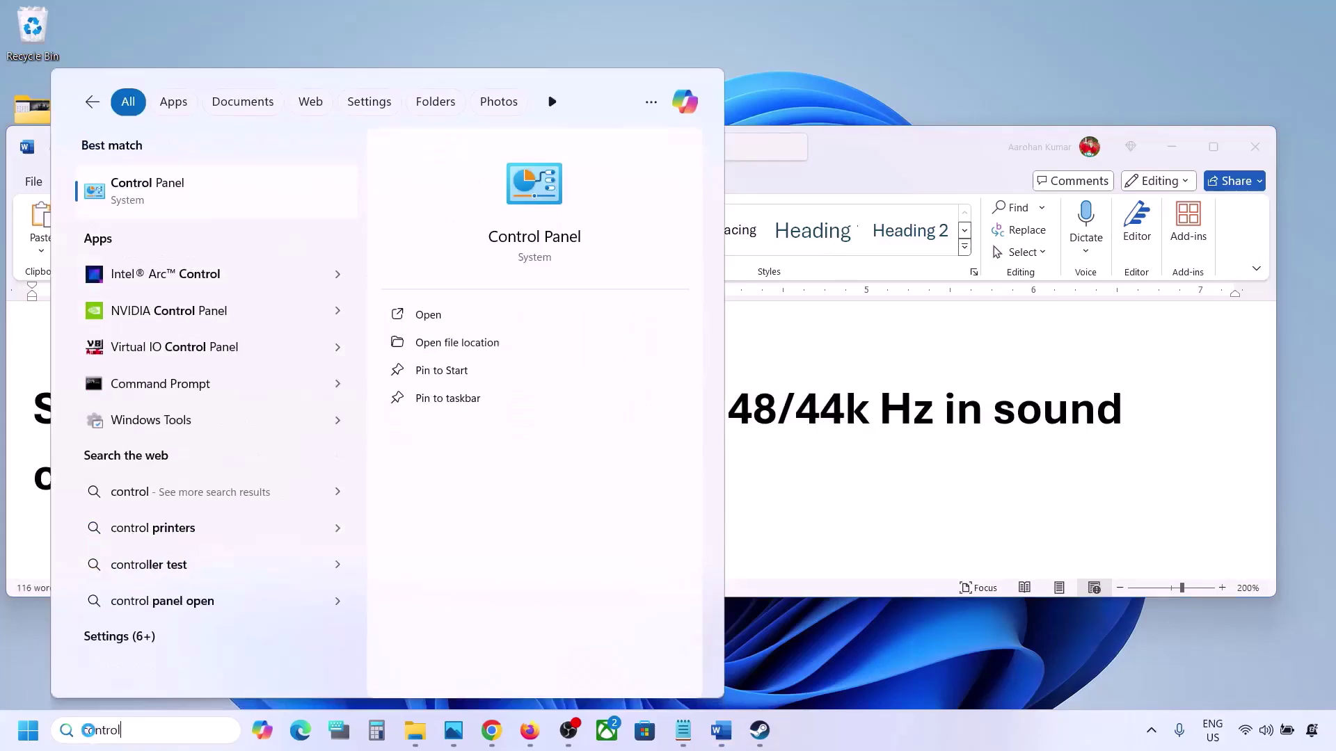
{"action": "key", "text": "Return"}
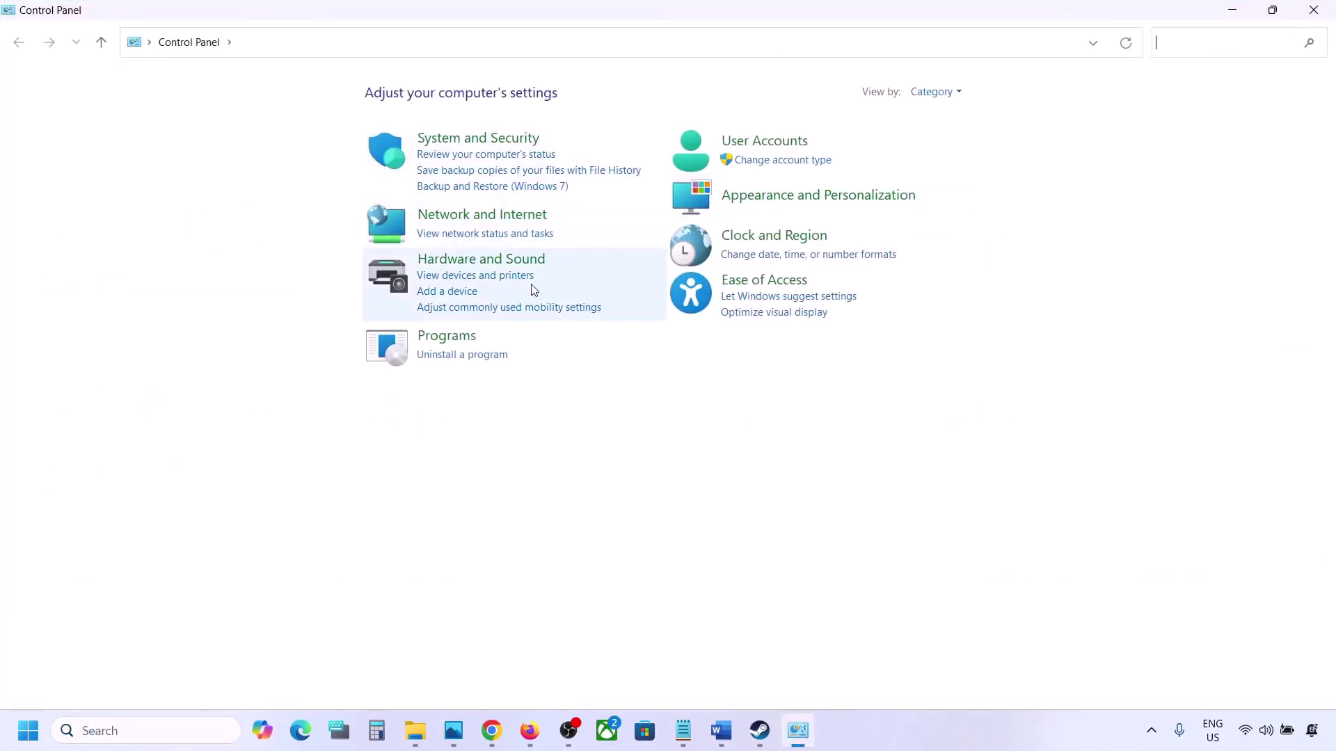
{"action": "left_click", "coordinate": [497, 263]}
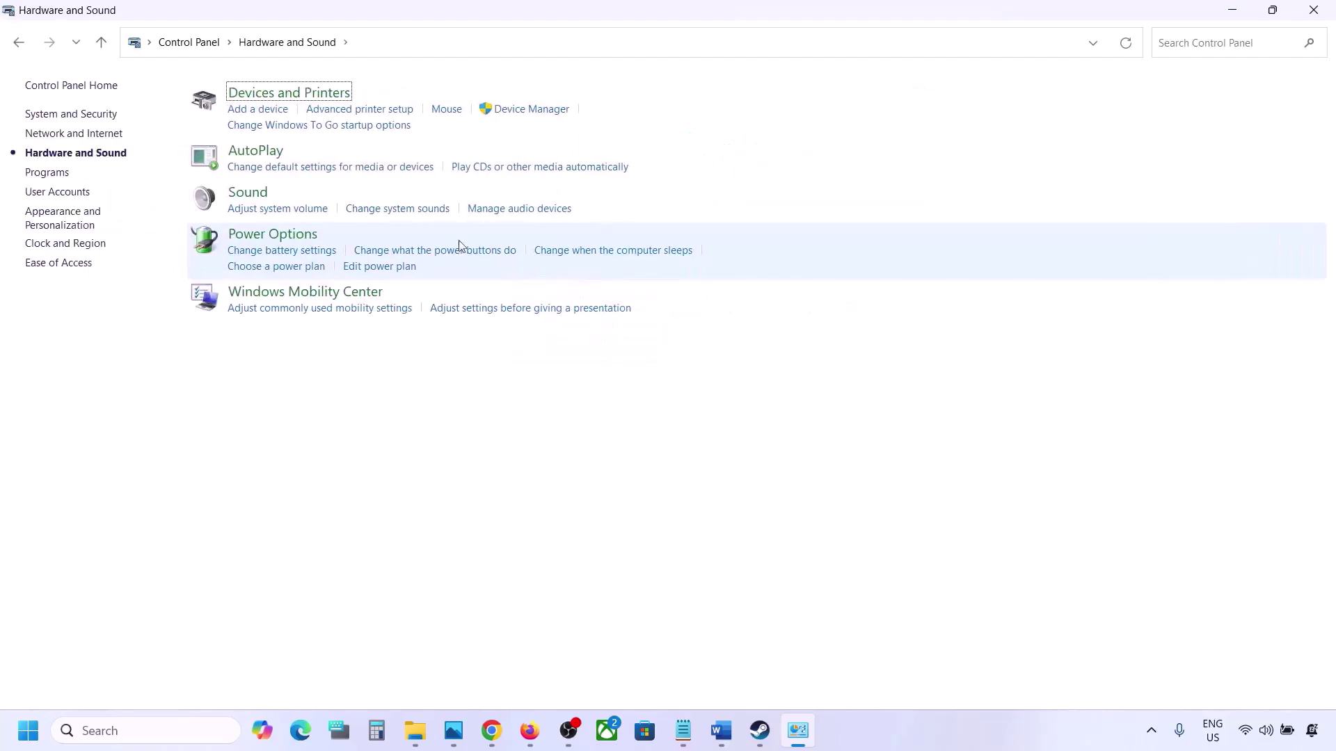
{"action": "left_click", "coordinate": [251, 200]}
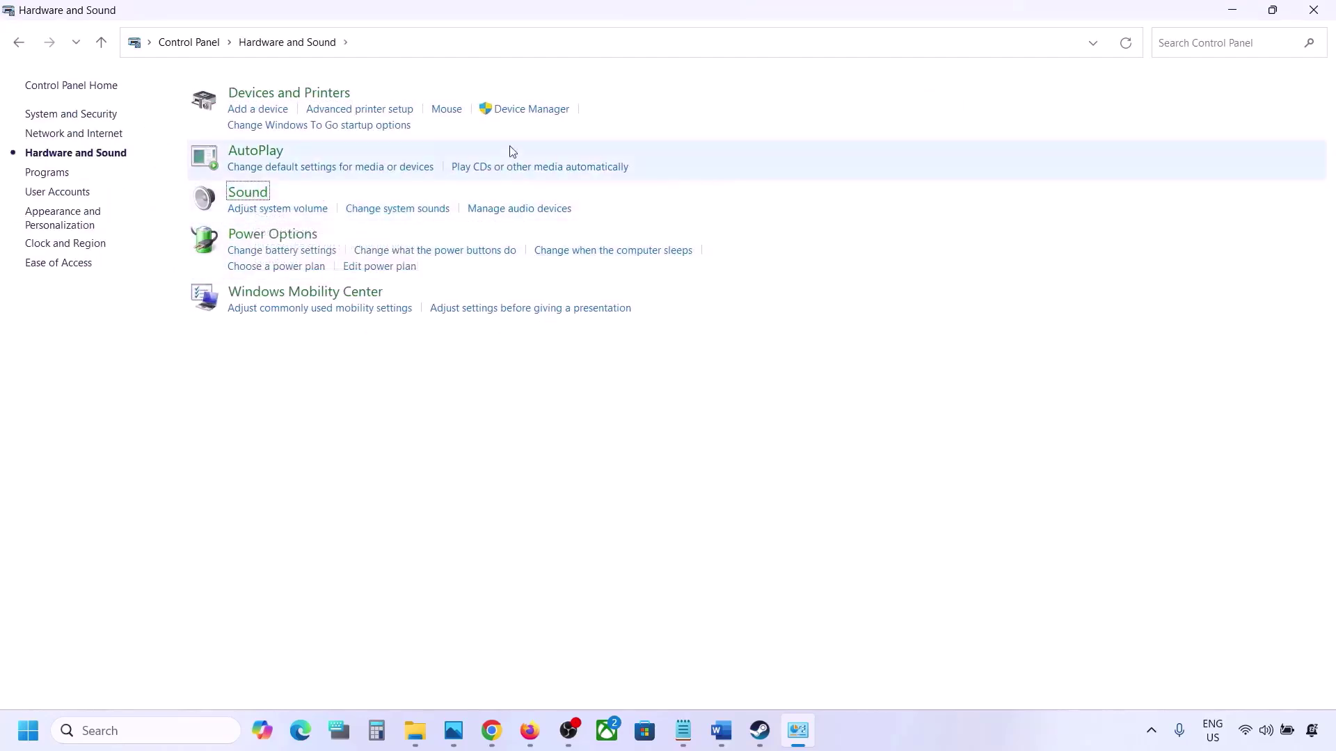
{"action": "left_click_drag", "start_coordinate": [259, 77], "coordinate": [600, 168]}
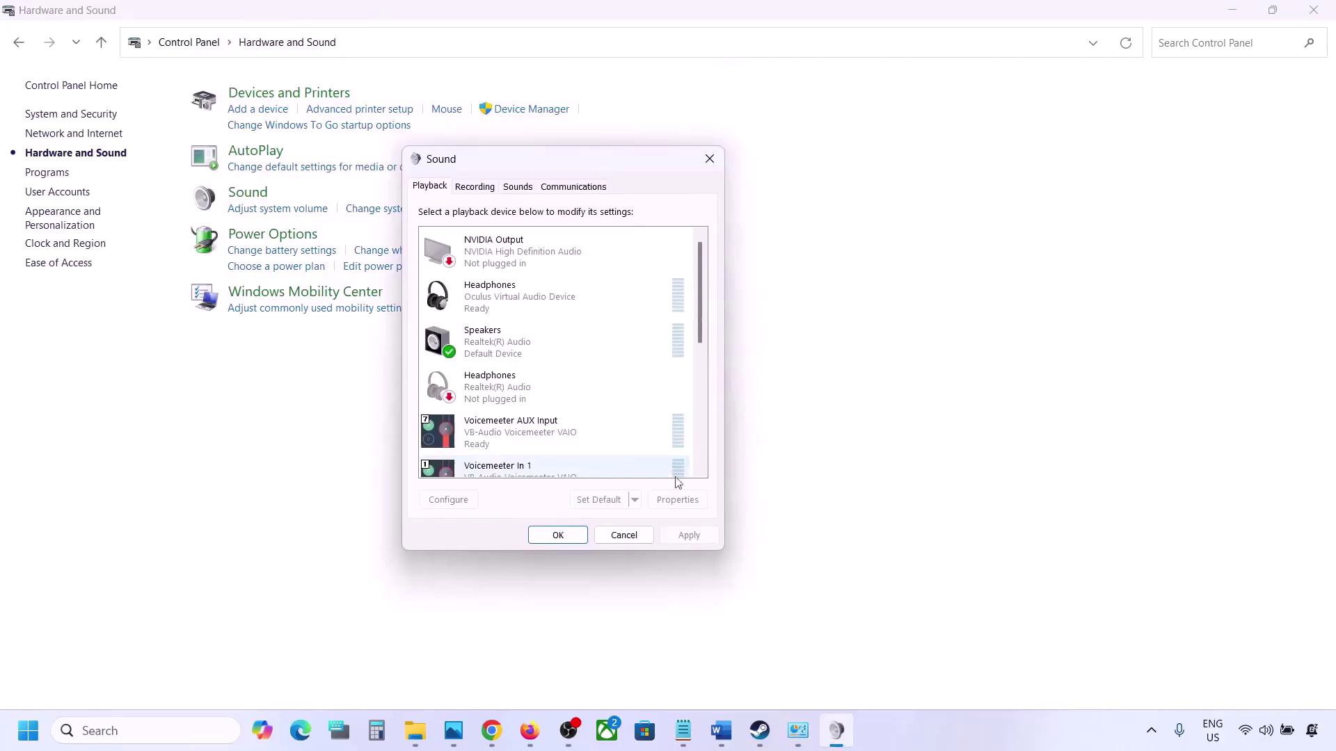
{"action": "left_click", "coordinate": [723, 730]}
{"action": "left_click", "coordinate": [723, 730]}
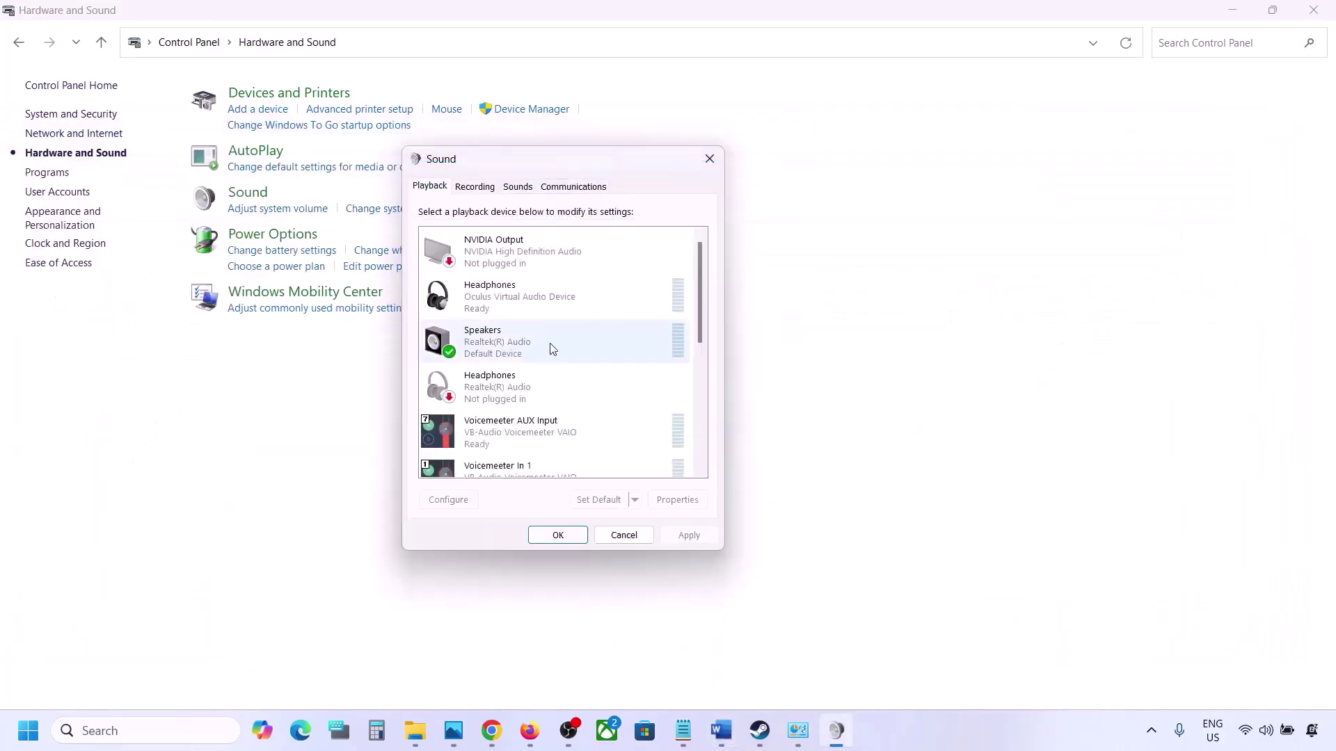
- Open the advanced properties of the Speakers (Realtek(R) Audio) playback device
{"action": "left_click", "coordinate": [492, 350]}
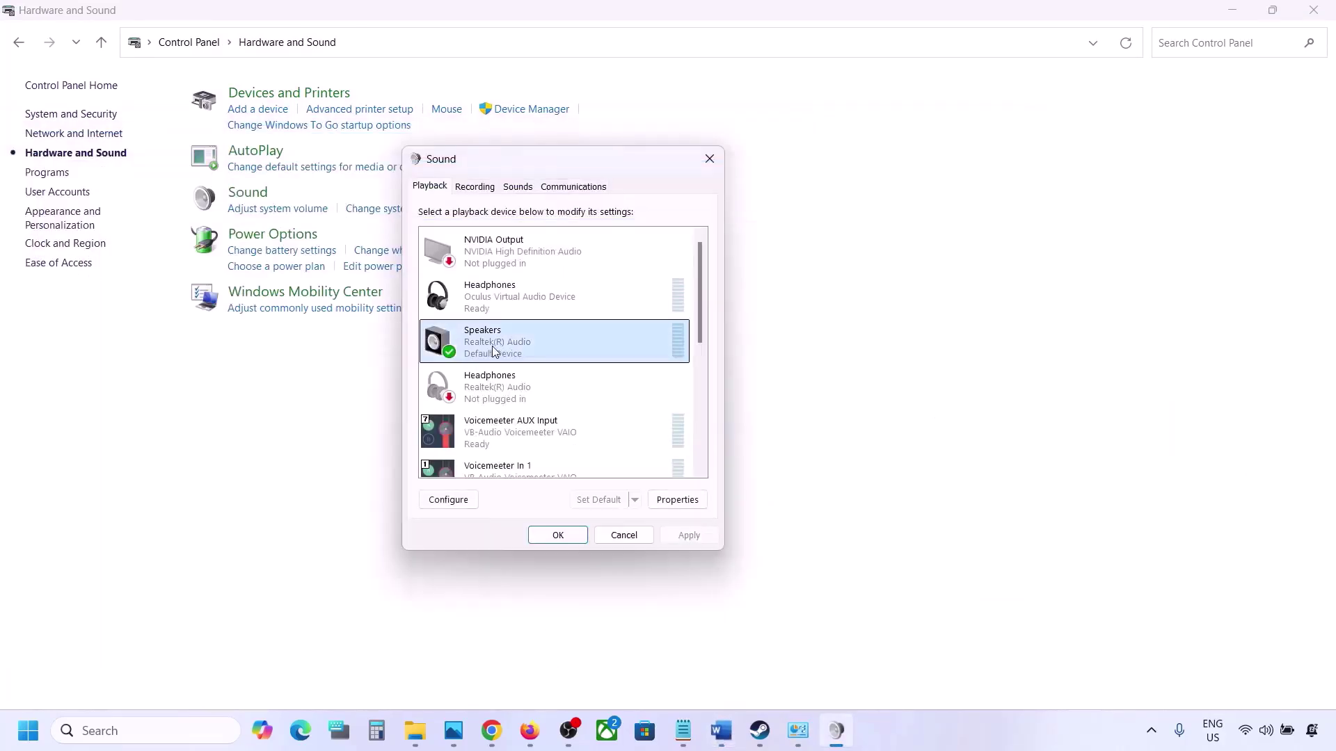
{"action": "right_click", "coordinate": [565, 350]}
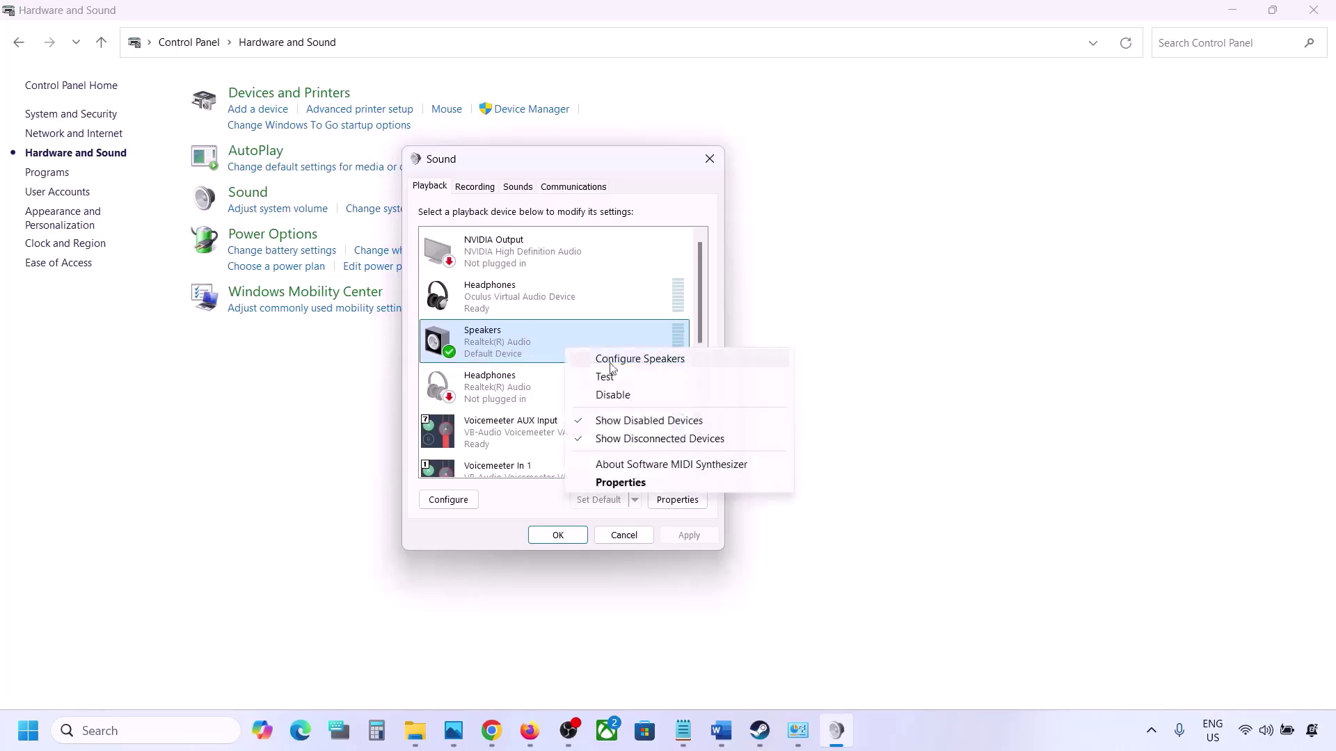
{"action": "left_click", "coordinate": [632, 482]}
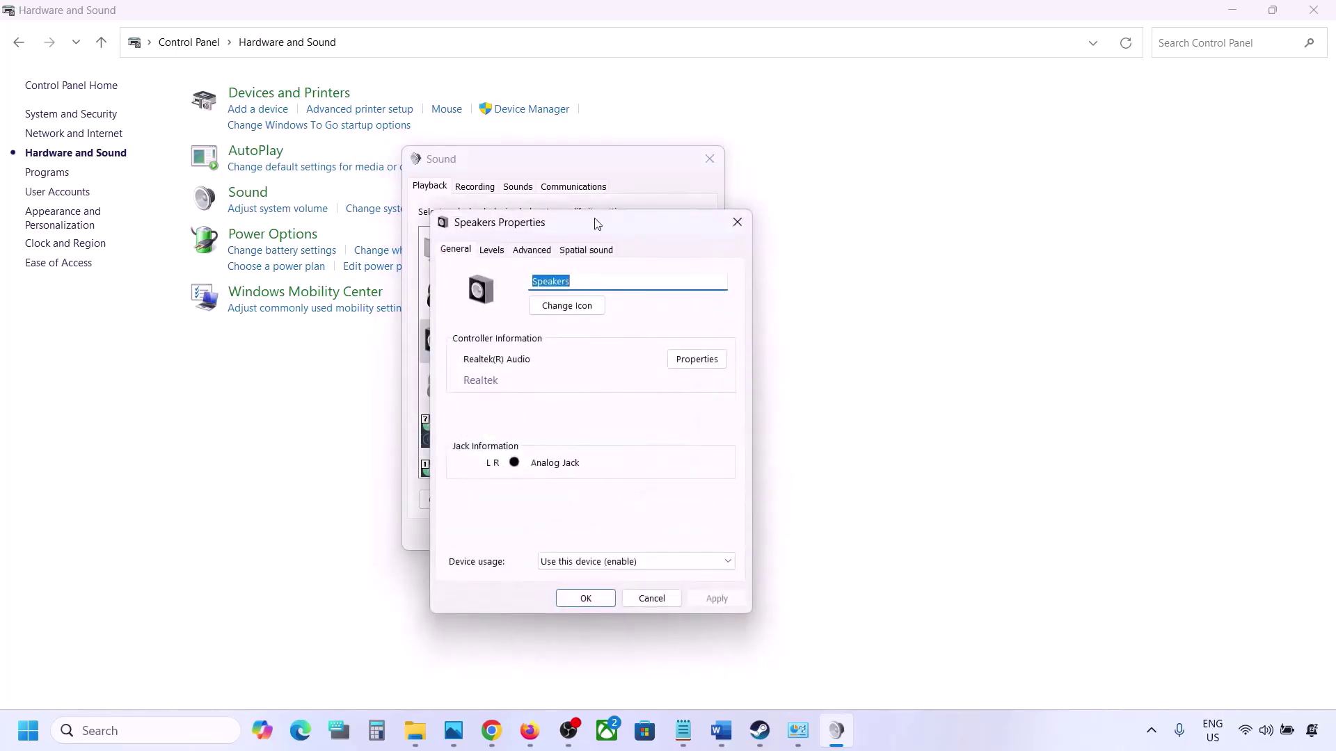
{"action": "left_click_drag", "start_coordinate": [597, 223], "coordinate": [669, 162]}
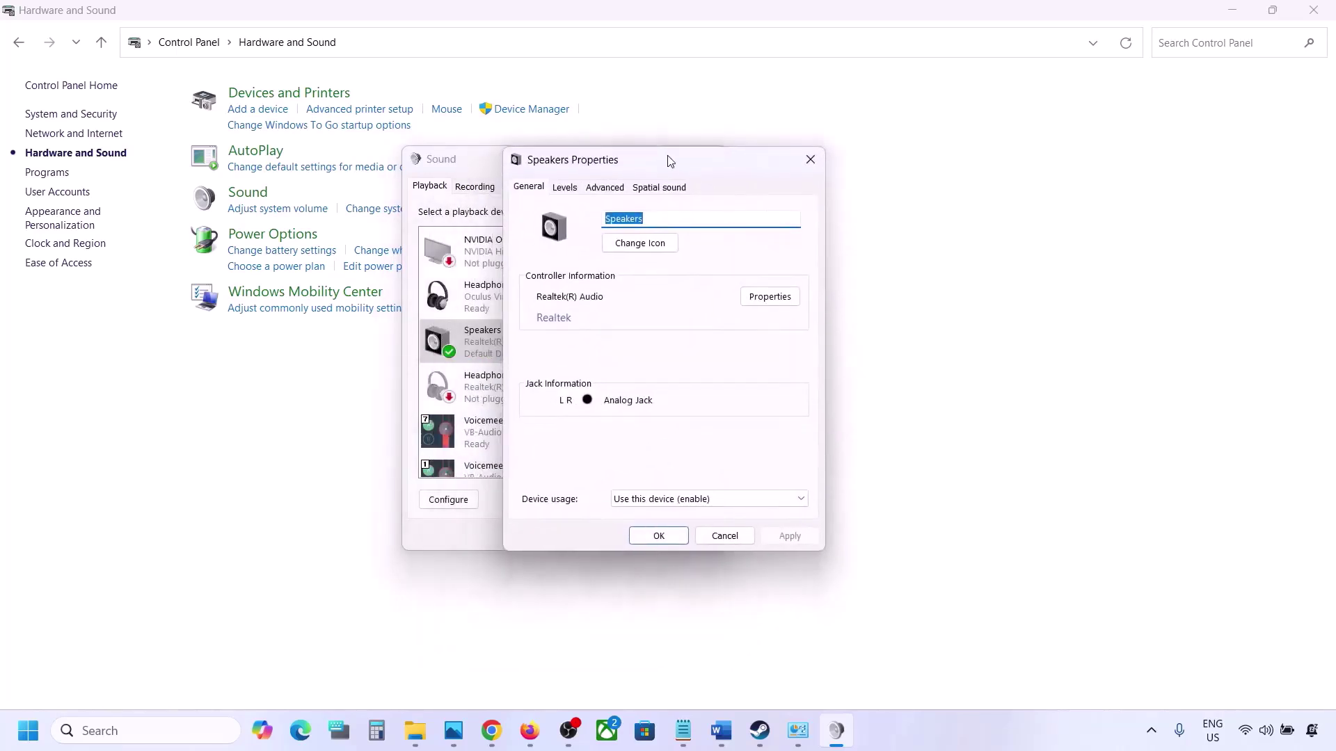
{"action": "left_click", "coordinate": [602, 189]}
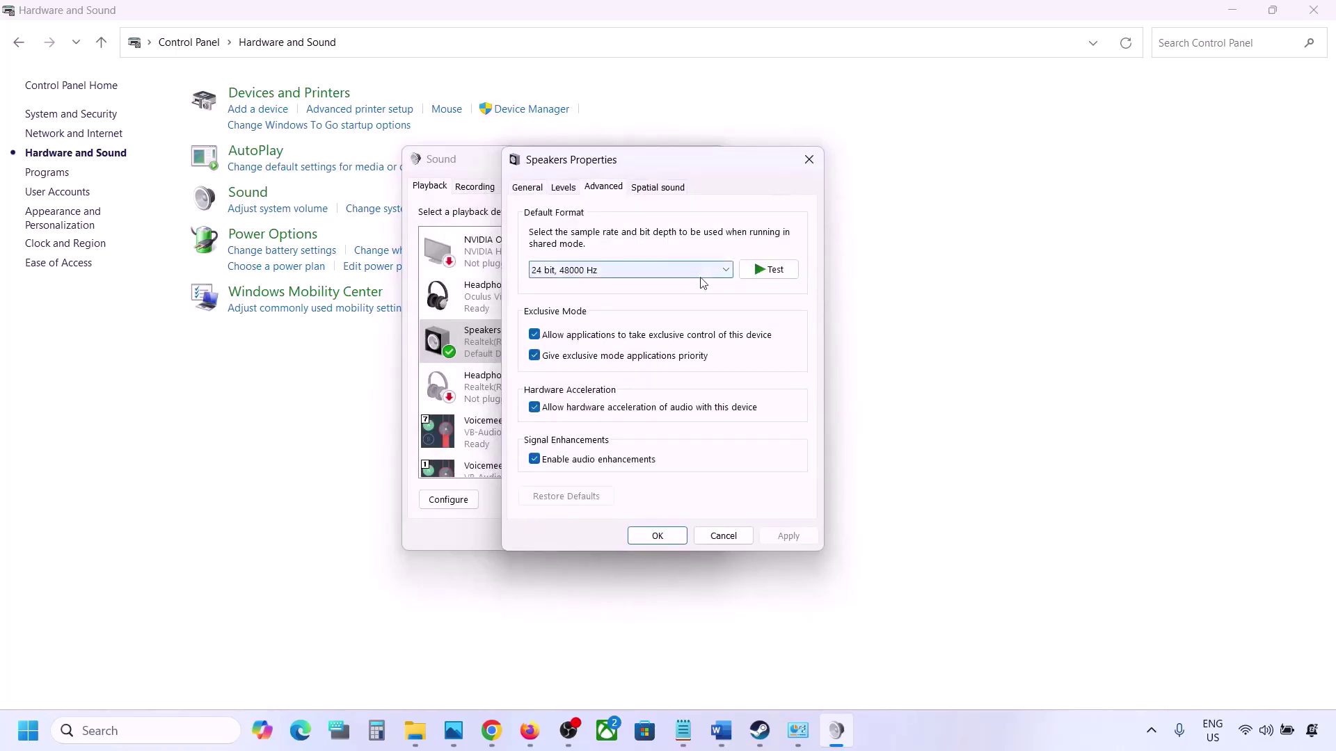
- Check the recommended sample rate in the Word notes and set the speakers' default format to 24 bit, 48000 Hz
{"action": "left_click", "coordinate": [728, 275]}
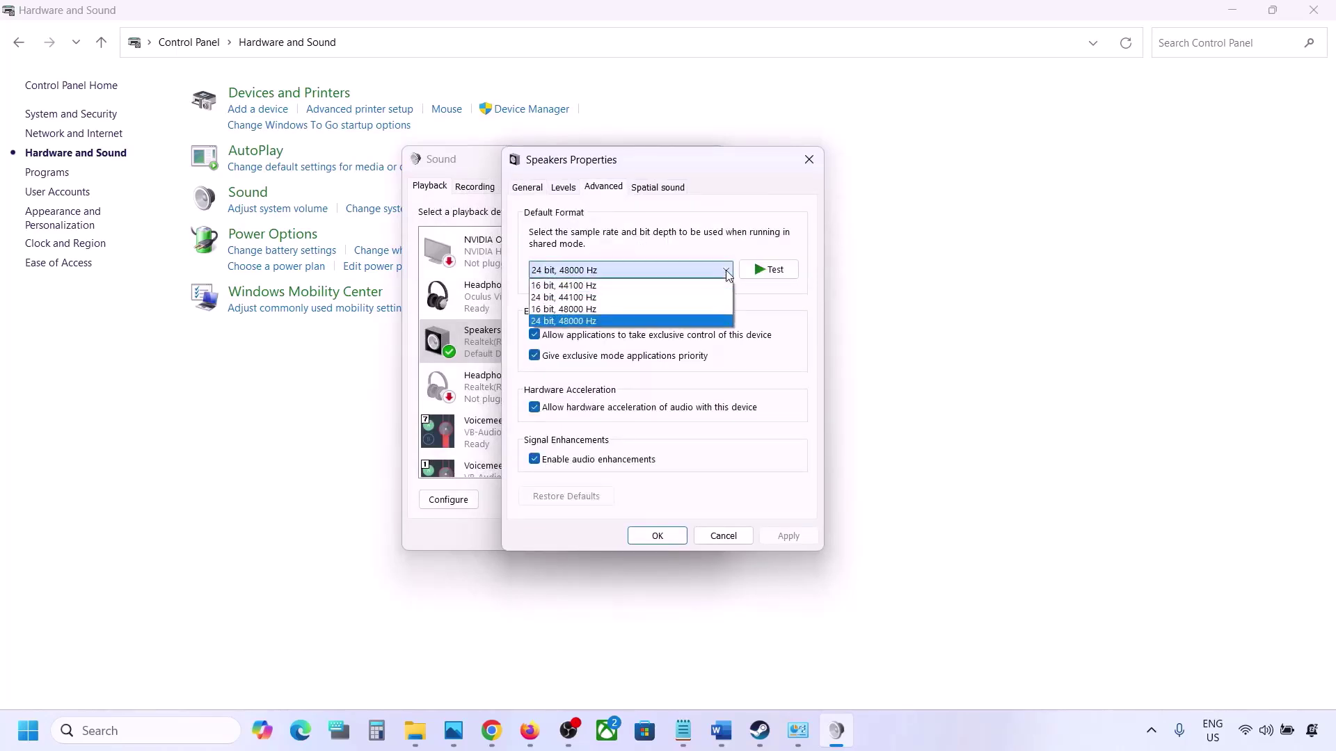
{"action": "left_click", "coordinate": [780, 335]}
{"action": "left_click", "coordinate": [721, 730]}
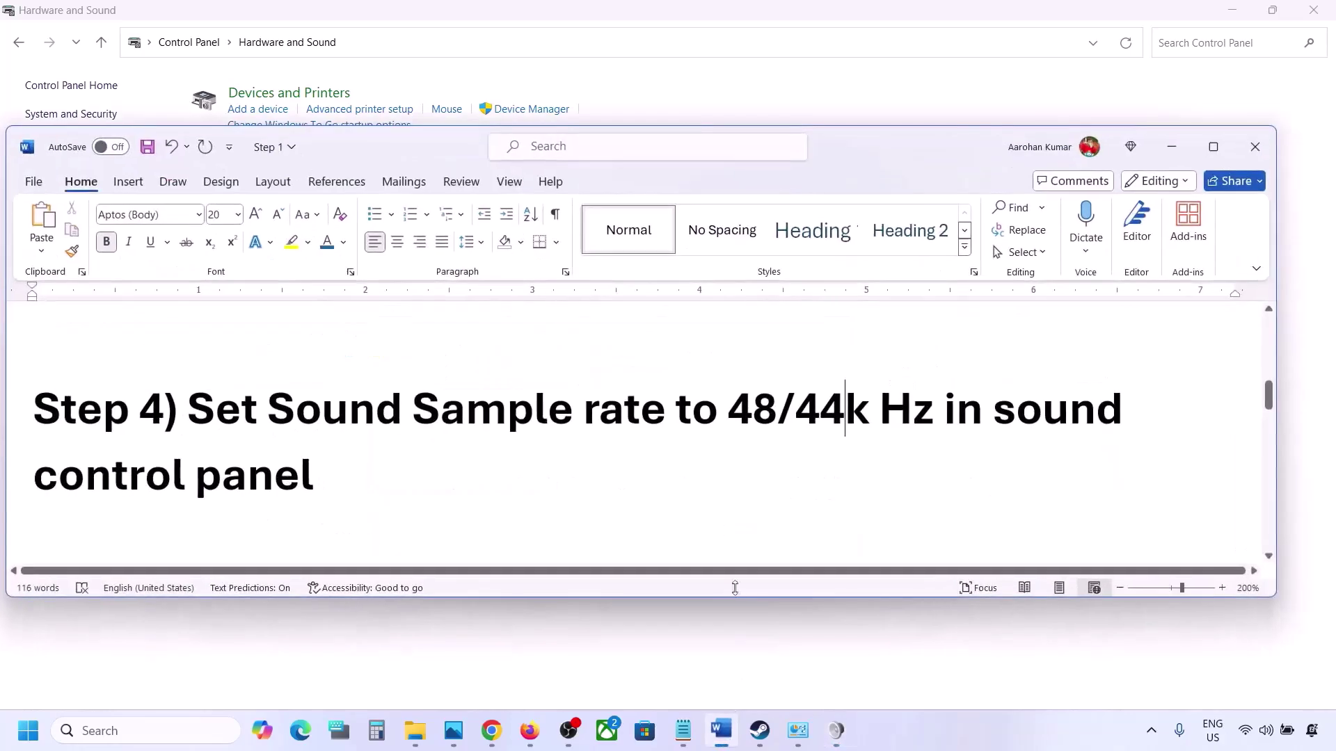
{"action": "left_click_drag", "start_coordinate": [744, 425], "coordinate": [869, 417]}
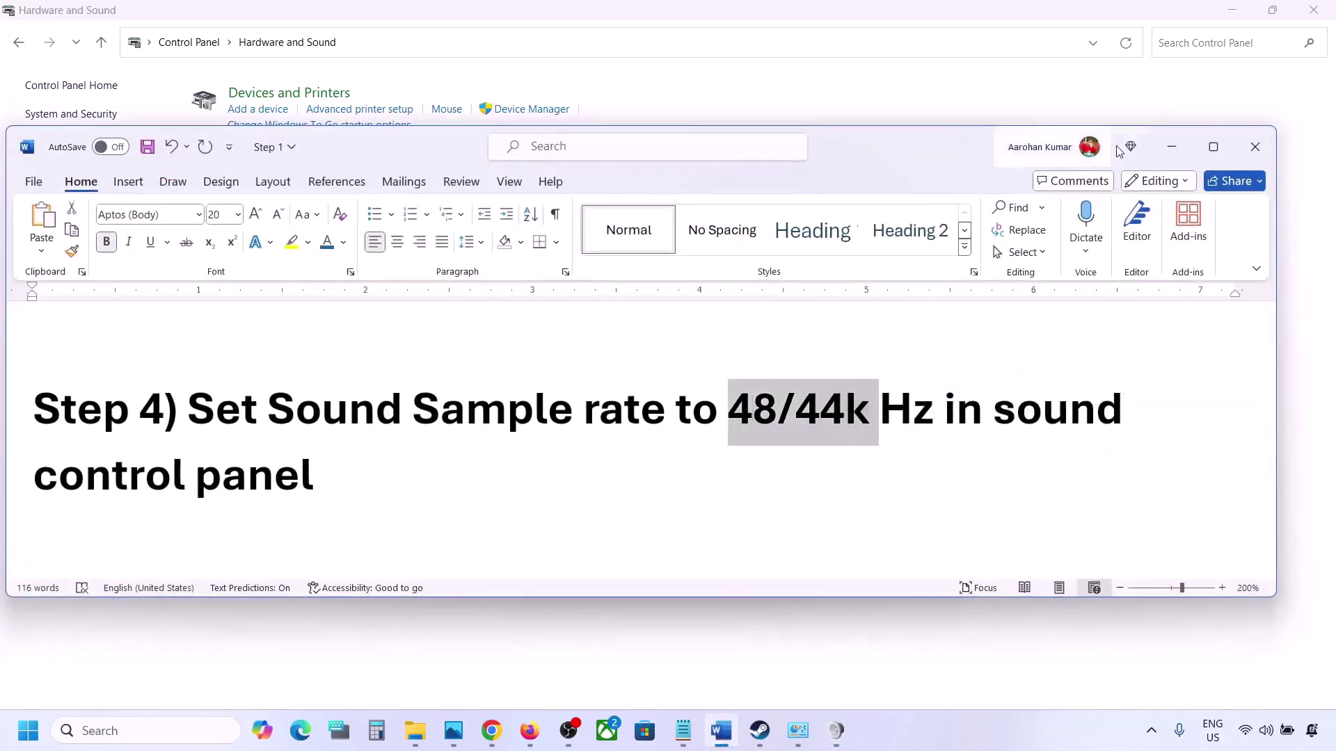
{"action": "left_click", "coordinate": [1172, 147]}
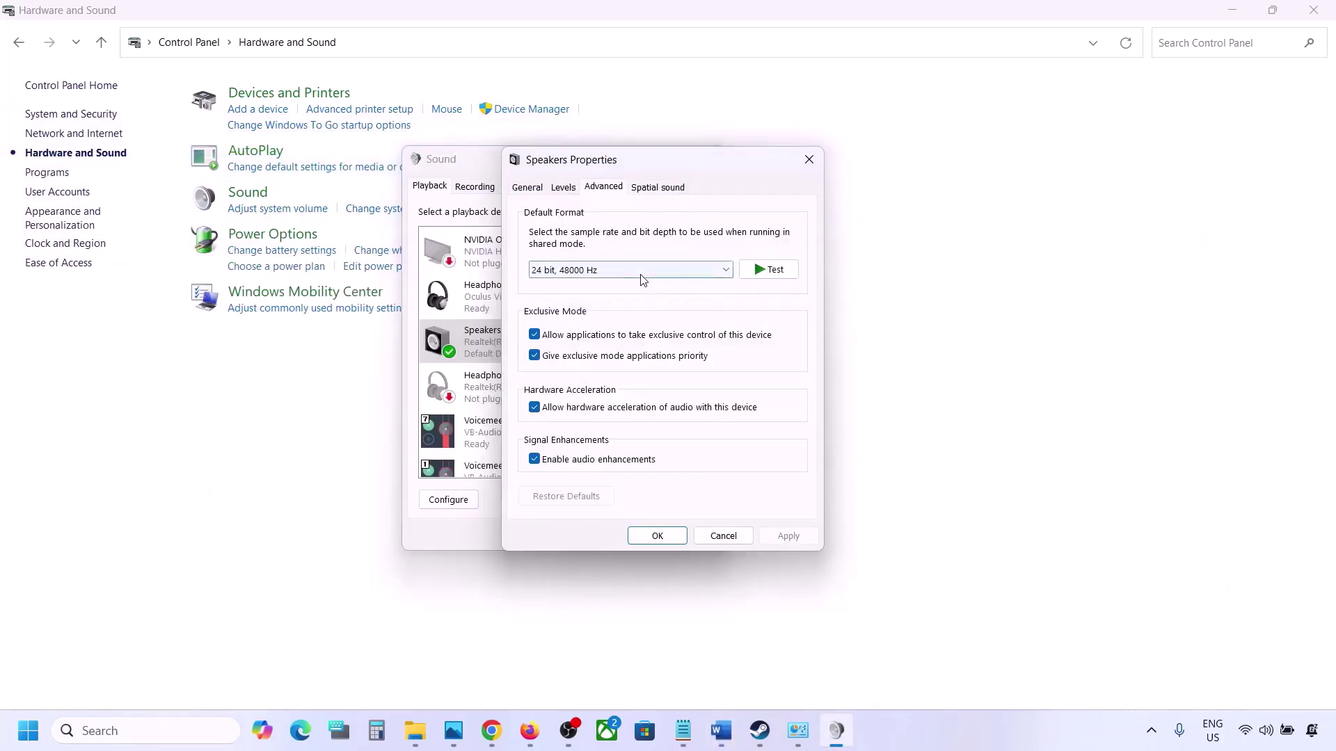
{"action": "left_click", "coordinate": [636, 271]}
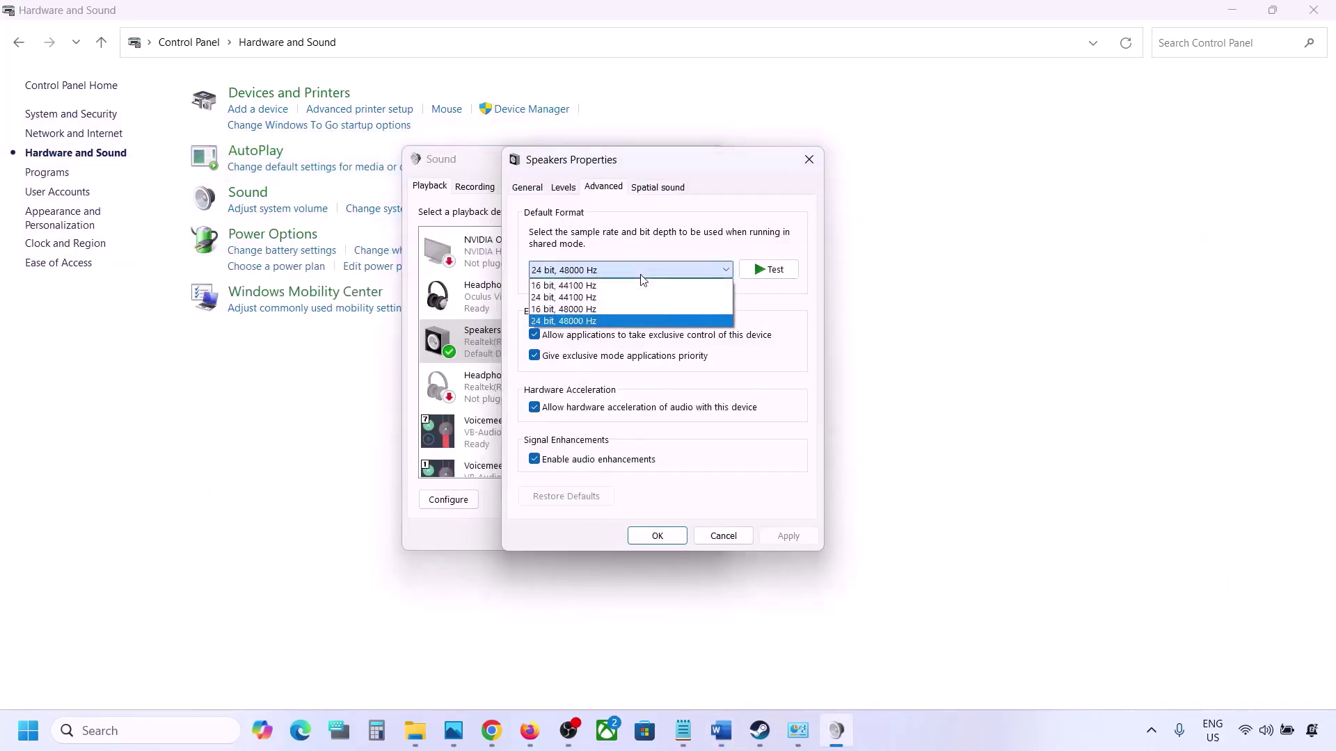
{"action": "left_click", "coordinate": [584, 321]}
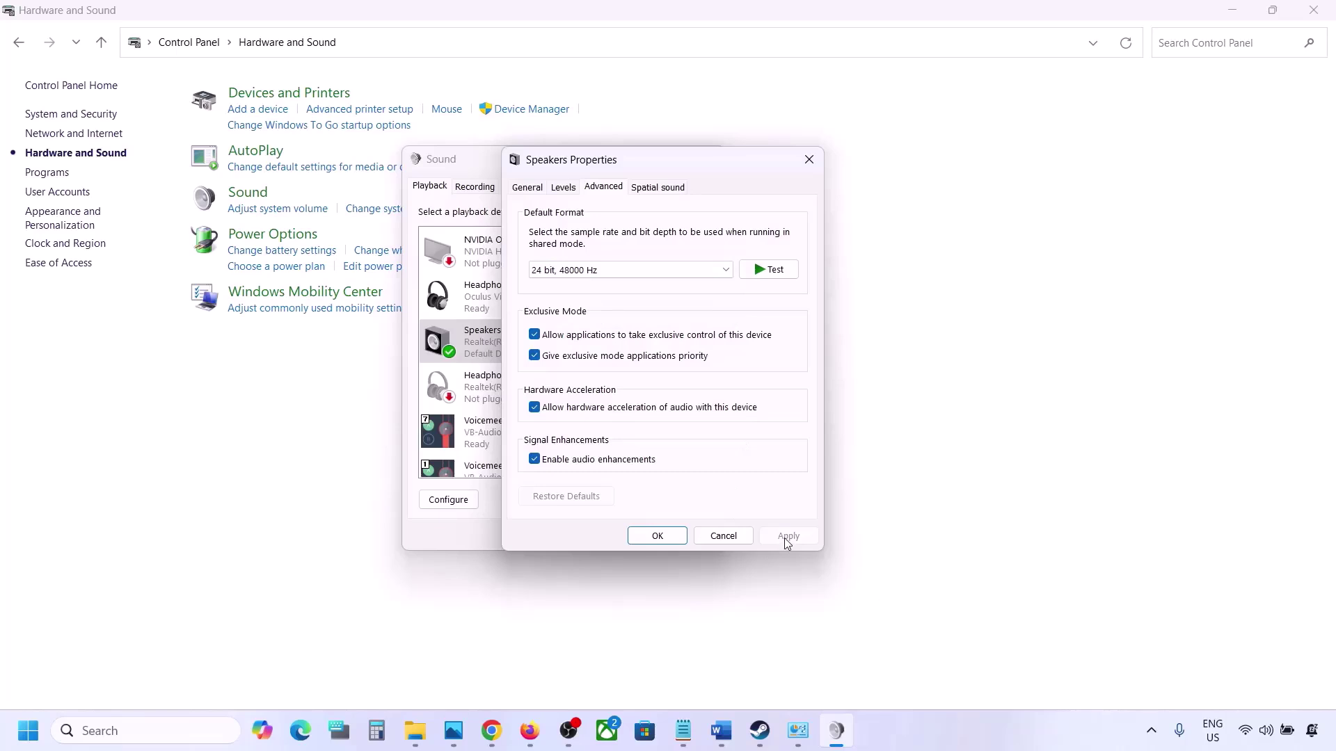
- Apply 24 bit, 44100 Hz as the speakers' default format, continuing even though another application is using the device
{"action": "left_click", "coordinate": [671, 272]}
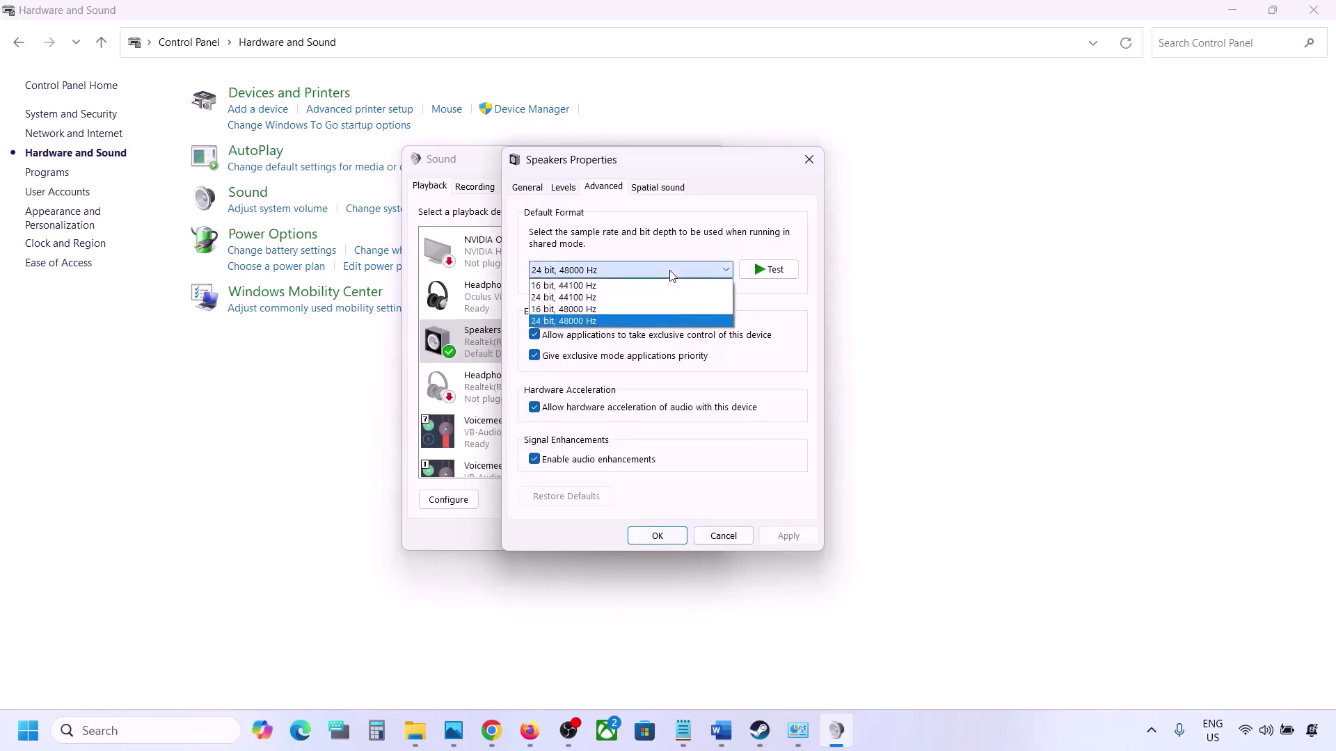
{"action": "left_click", "coordinate": [592, 300]}
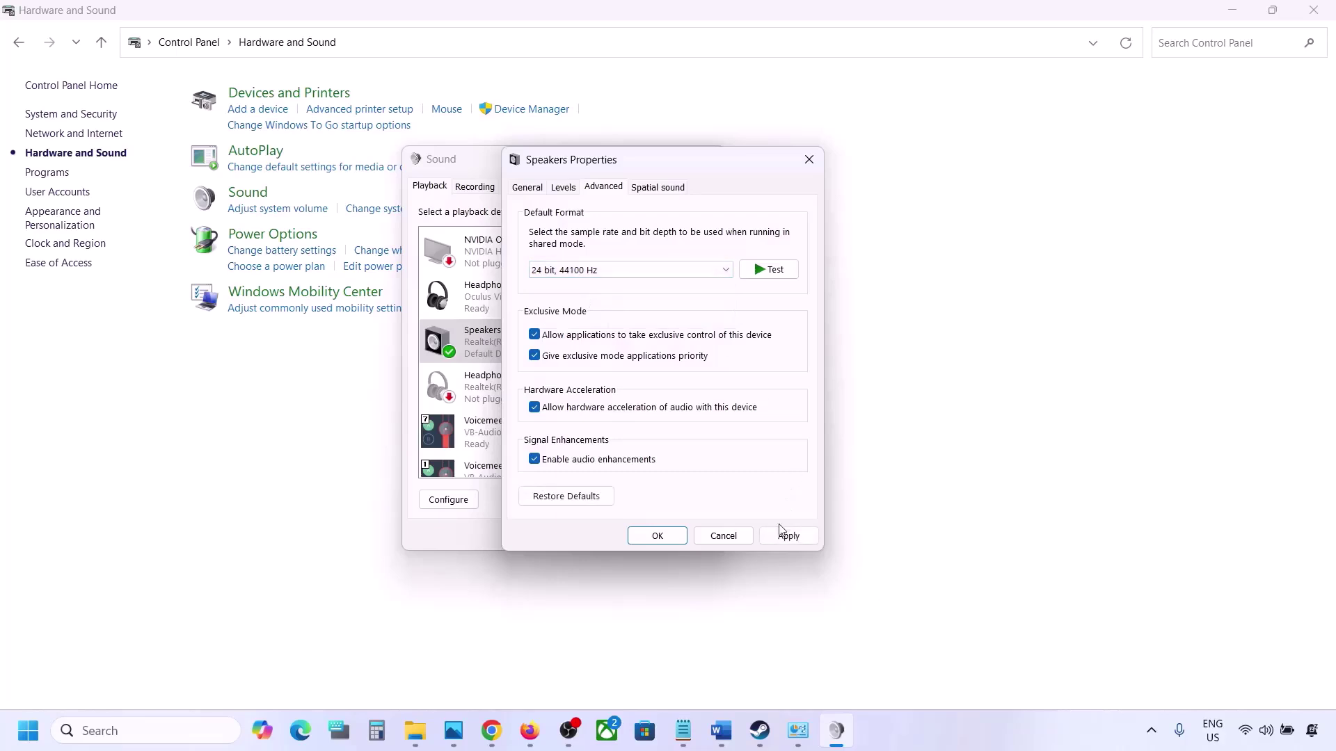
{"action": "left_click", "coordinate": [775, 544]}
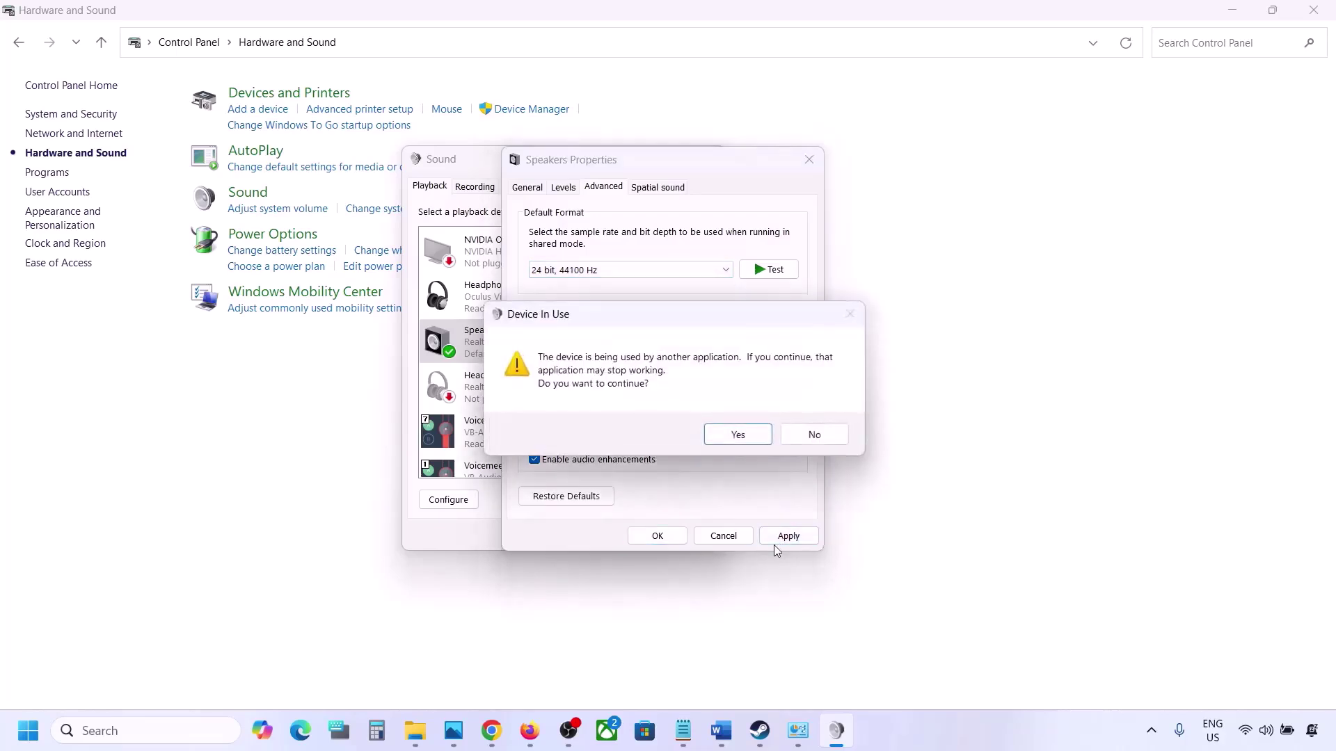
{"action": "left_click", "coordinate": [738, 436]}
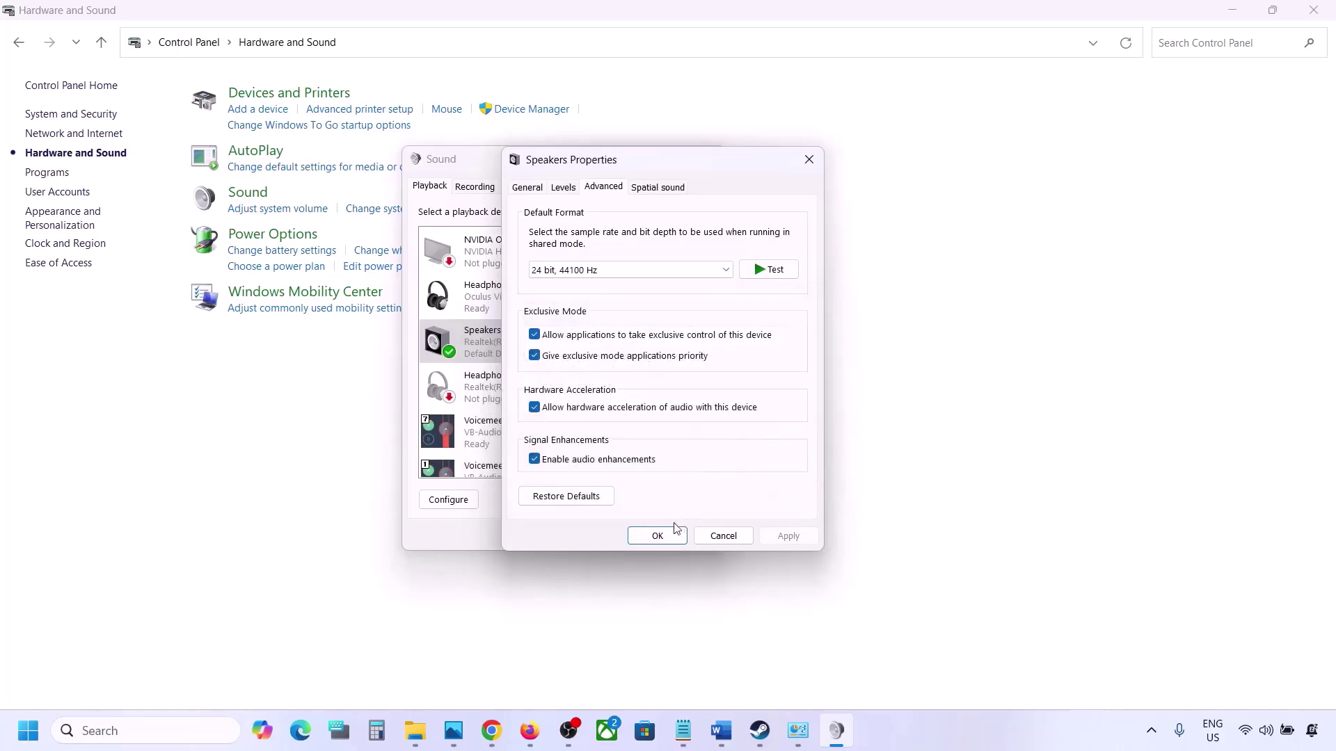
- Set the speakers' default format to 24 bit, 48000 Hz and close both sound dialogs with the change accepted
{"action": "left_click", "coordinate": [600, 276]}
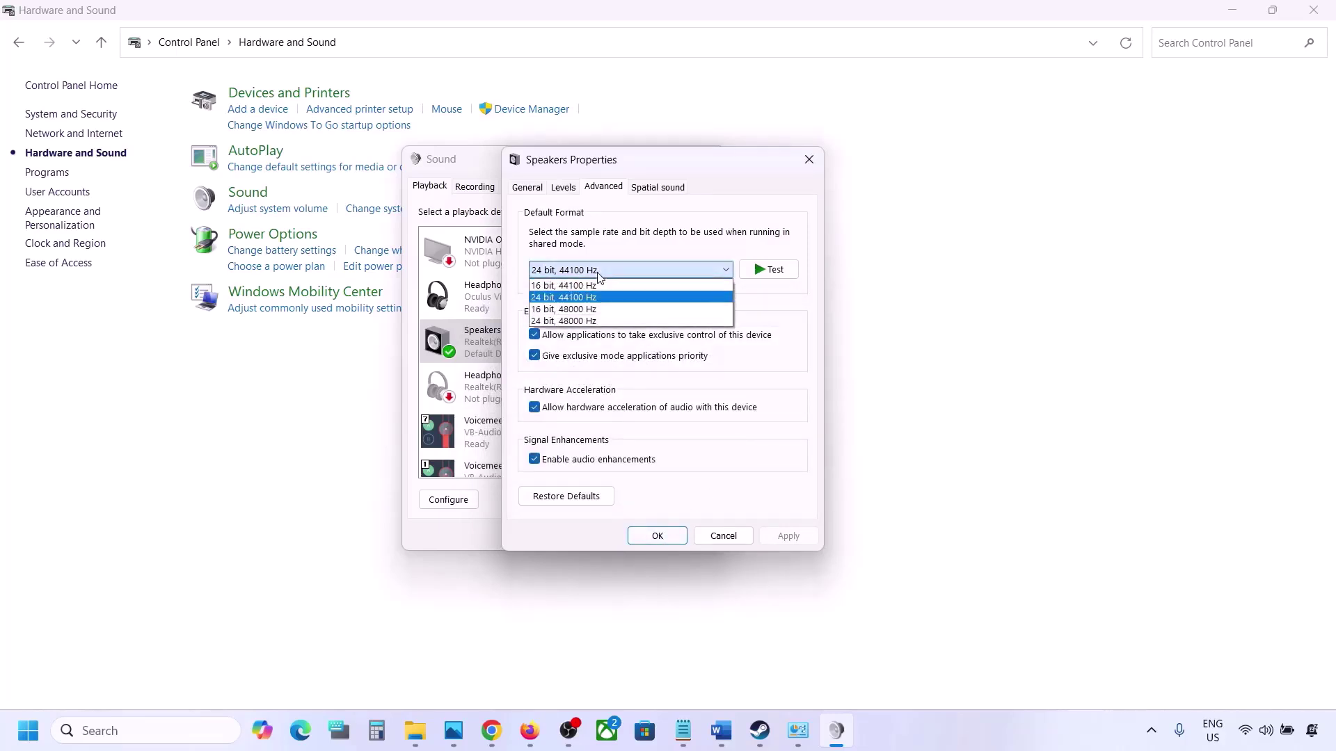
{"action": "left_click", "coordinate": [581, 322]}
{"action": "left_click", "coordinate": [779, 539]}
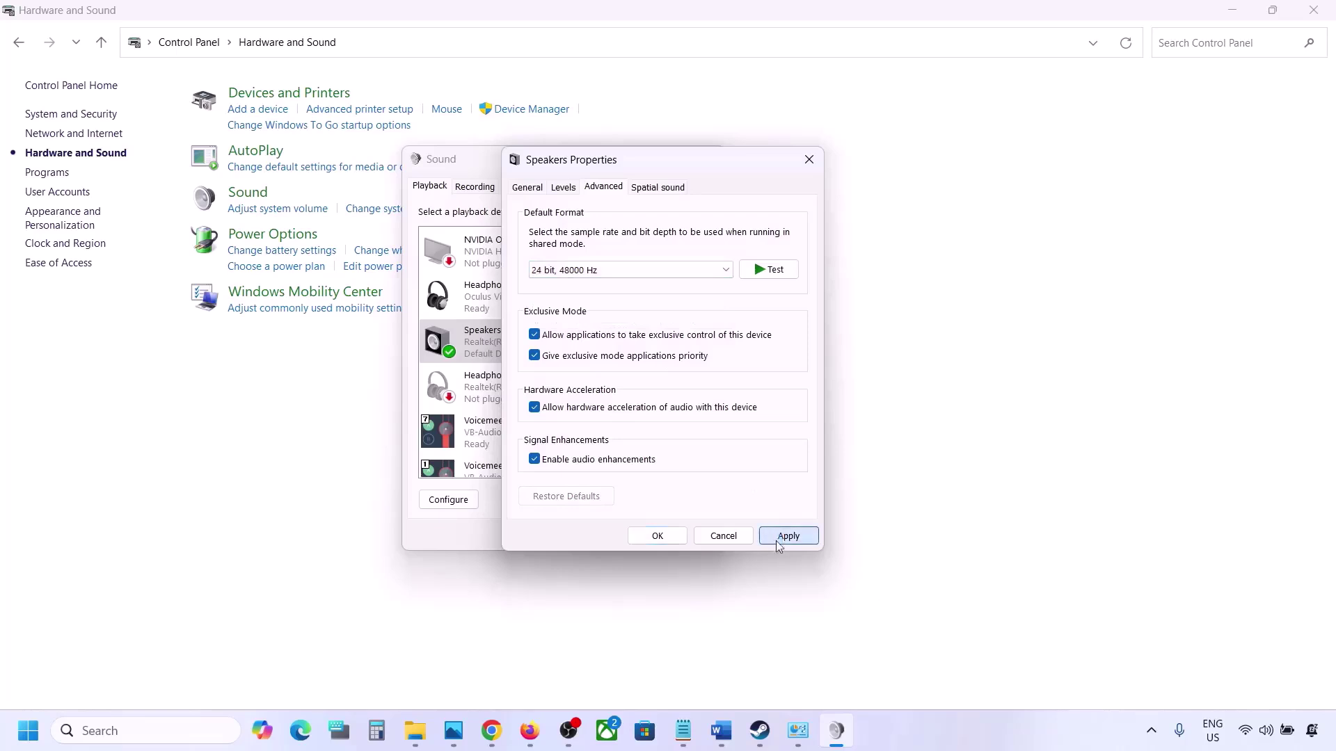
{"action": "left_click", "coordinate": [655, 537]}
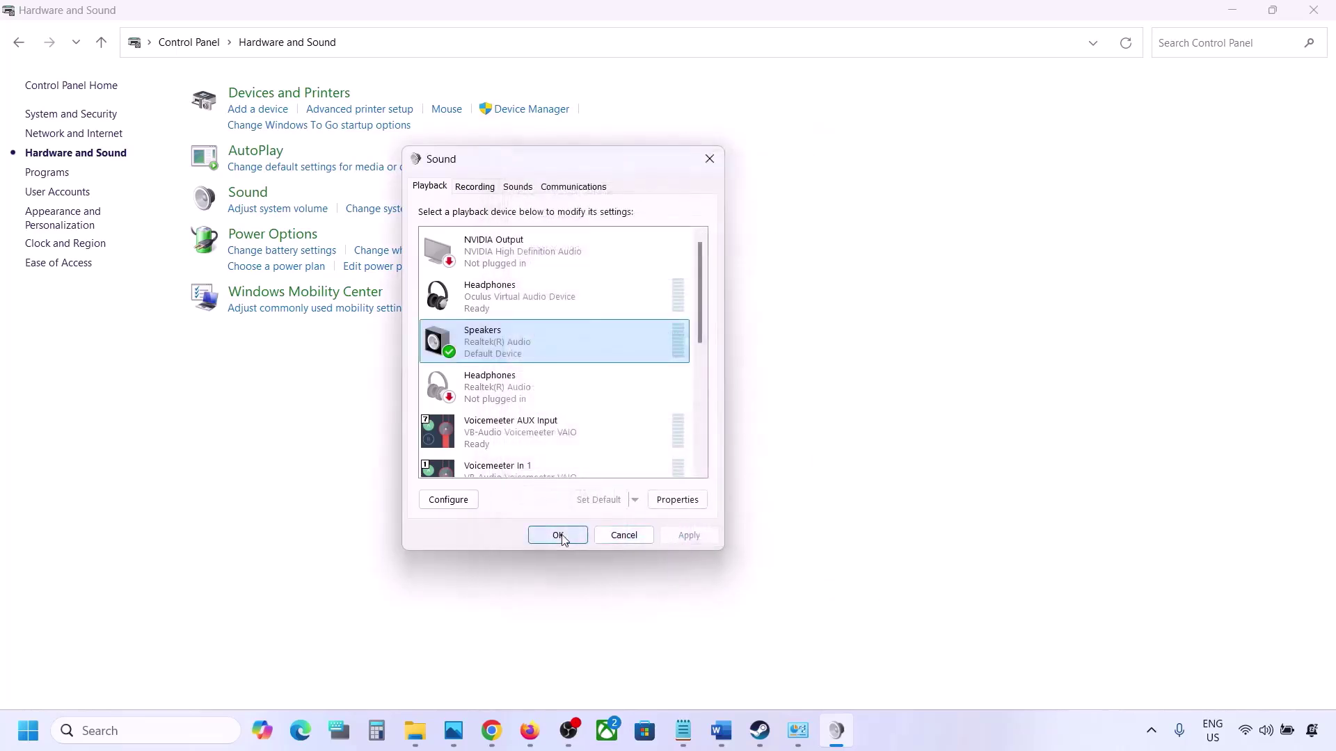
{"action": "left_click", "coordinate": [558, 535]}
- Switch to the Word document and read Step 5 on disconnecting the controller and Step 6 on spatial sound
{"action": "left_click", "coordinate": [721, 731]}
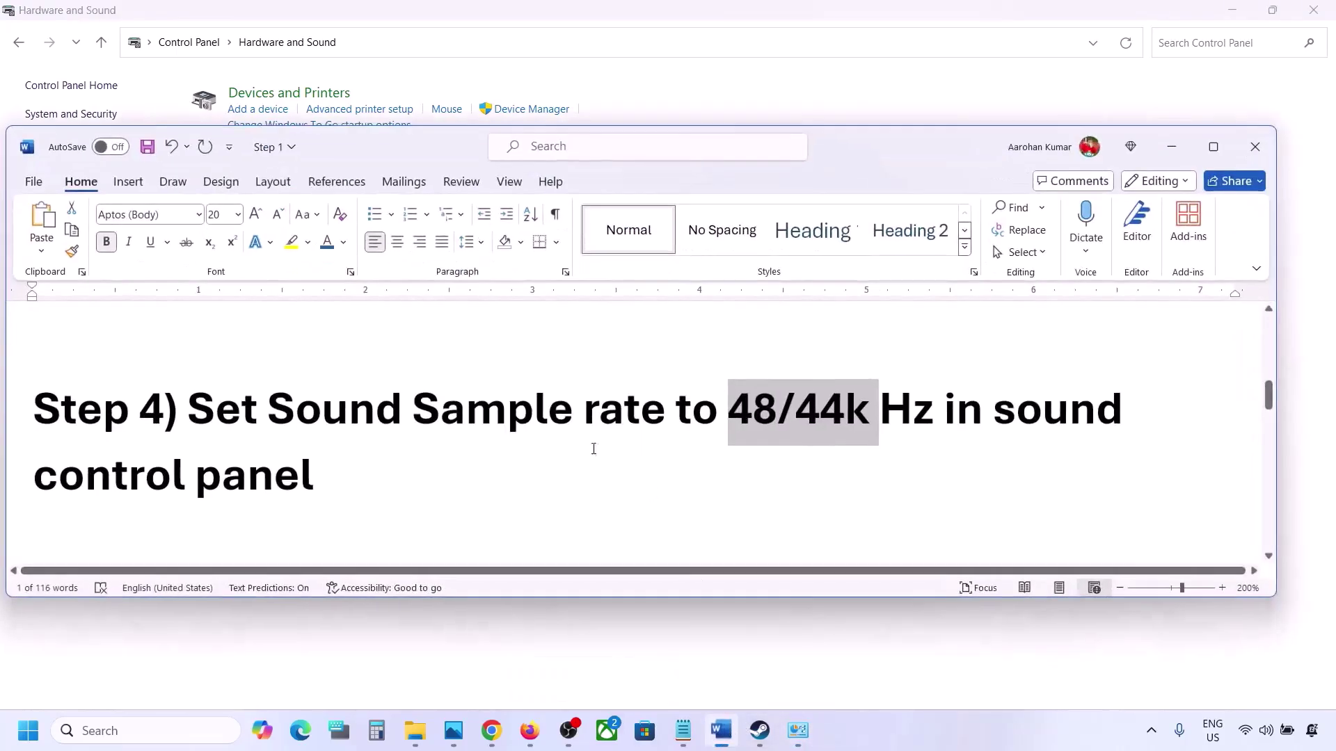
{"action": "scroll", "coordinate": [549, 438], "scroll_direction": "down", "scroll_amount": 5}
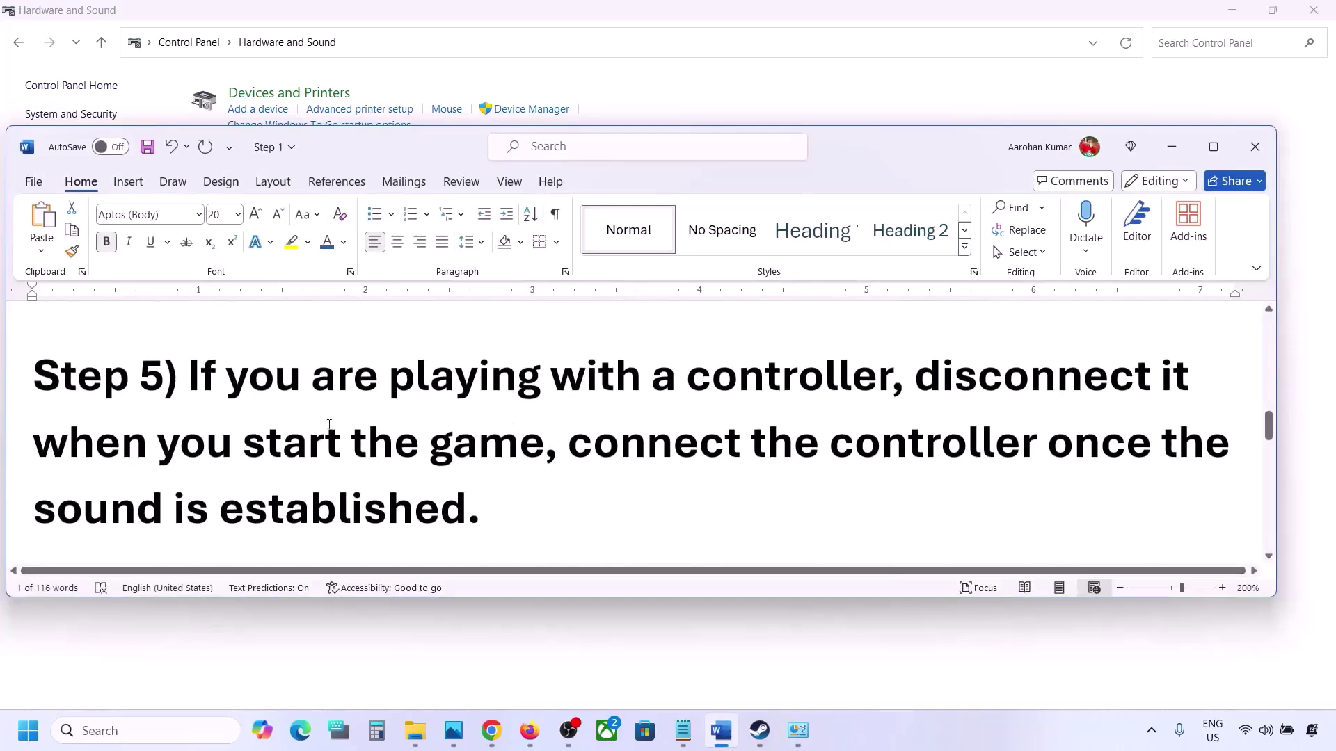
{"action": "left_click_drag", "start_coordinate": [217, 385], "coordinate": [1161, 445]}
{"action": "left_click_drag", "start_coordinate": [716, 486], "coordinate": [469, 496]}
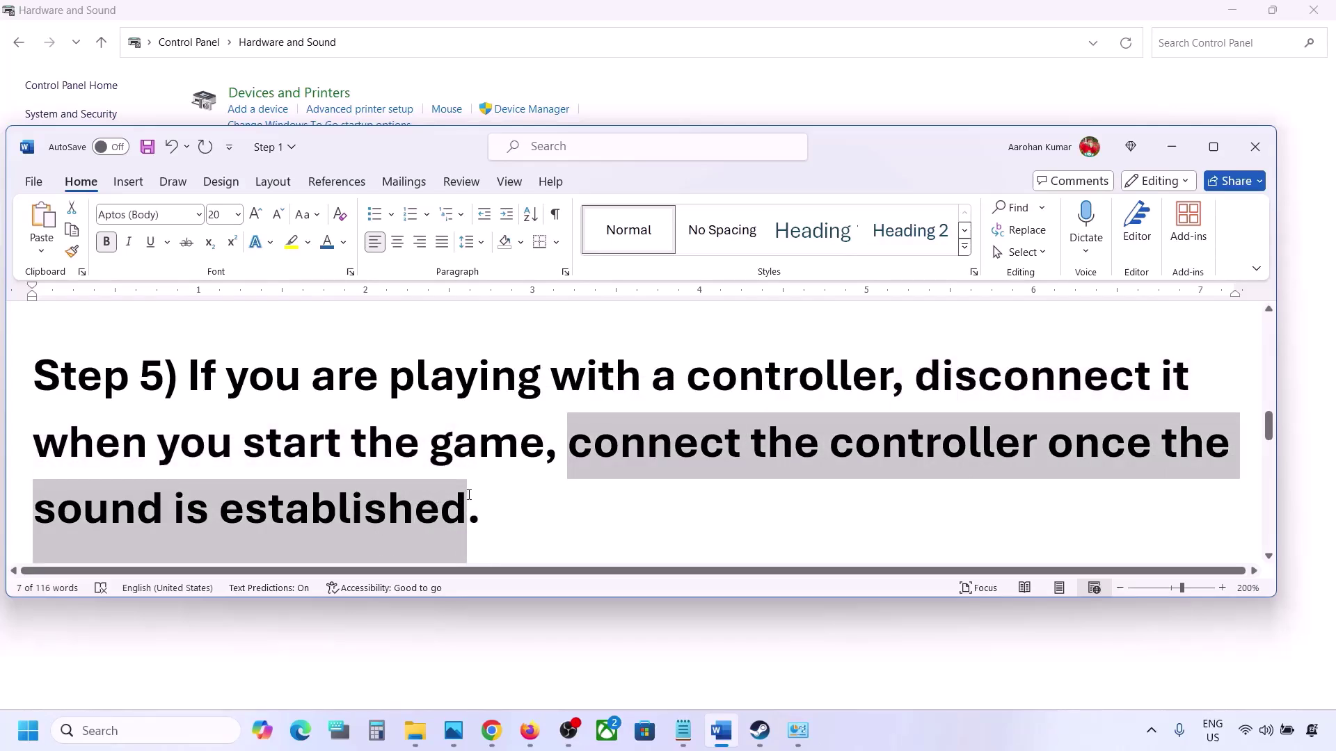
{"action": "left_click", "coordinate": [469, 495]}
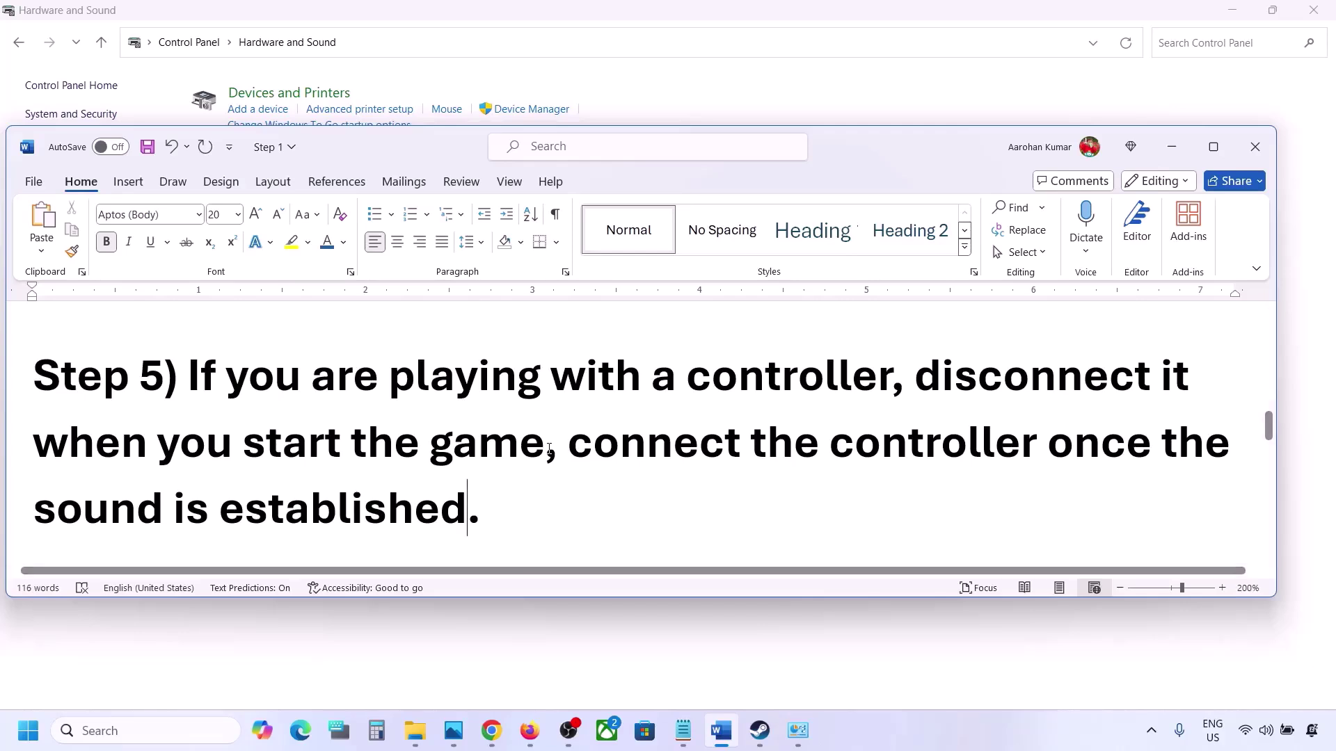
{"action": "scroll", "coordinate": [549, 448], "scroll_direction": "down", "scroll_amount": 5}
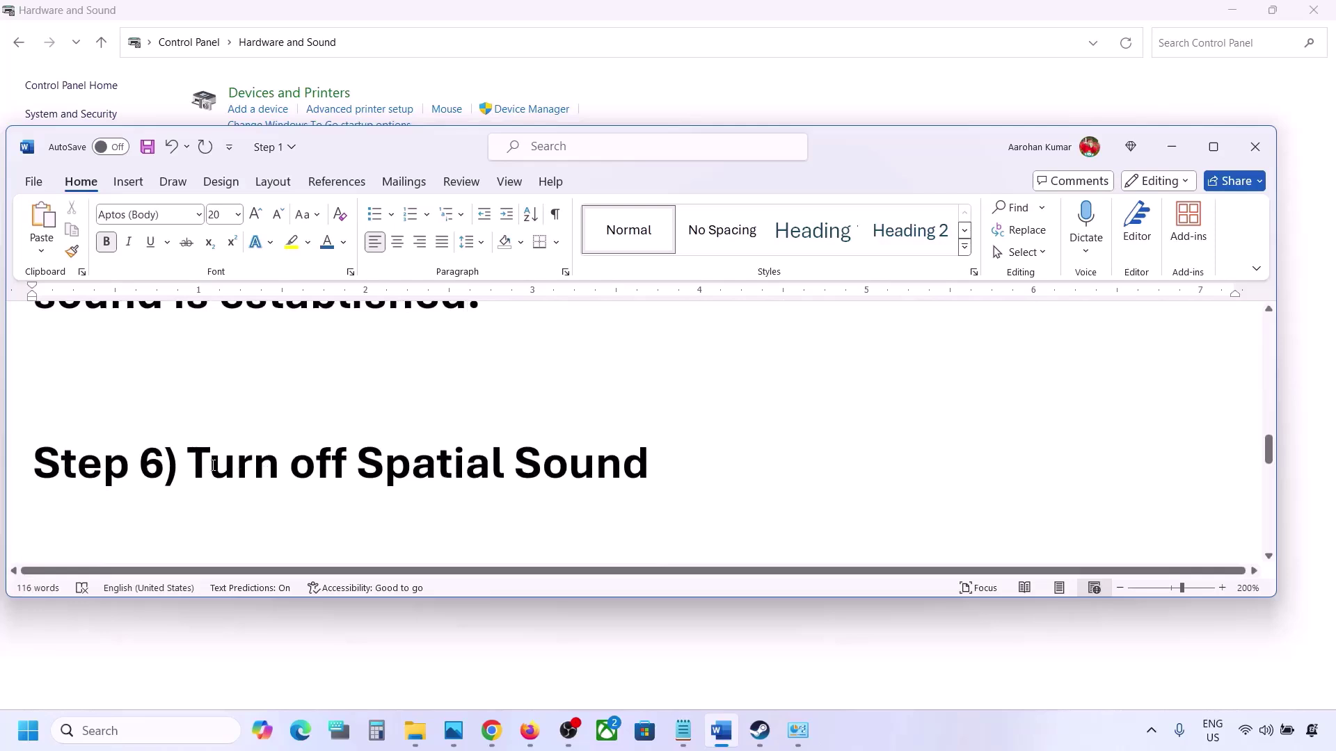
{"action": "left_click_drag", "start_coordinate": [213, 465], "coordinate": [636, 459]}
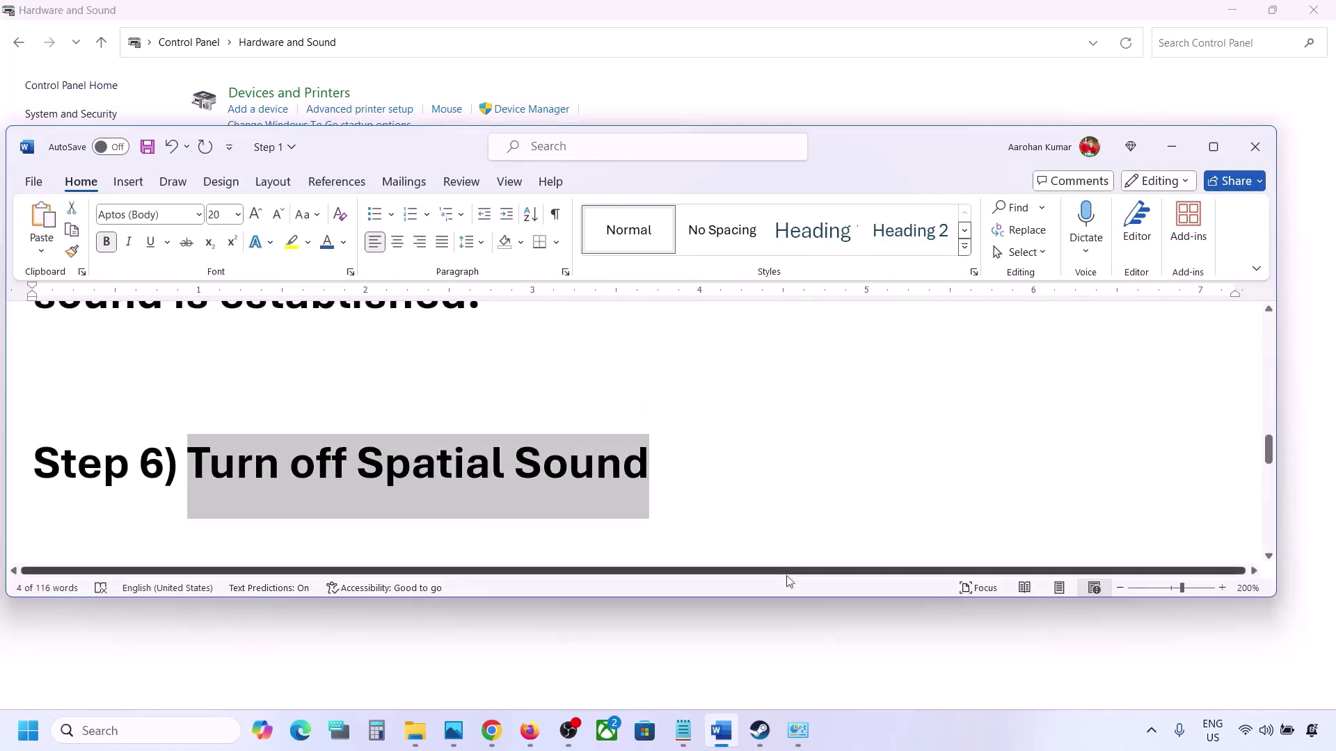
- Open Control Panel through a search for "control" and bring up the Sound dialog under Hardware and Sound
{"action": "left_click", "coordinate": [132, 730]}
{"action": "type", "text": "control"}
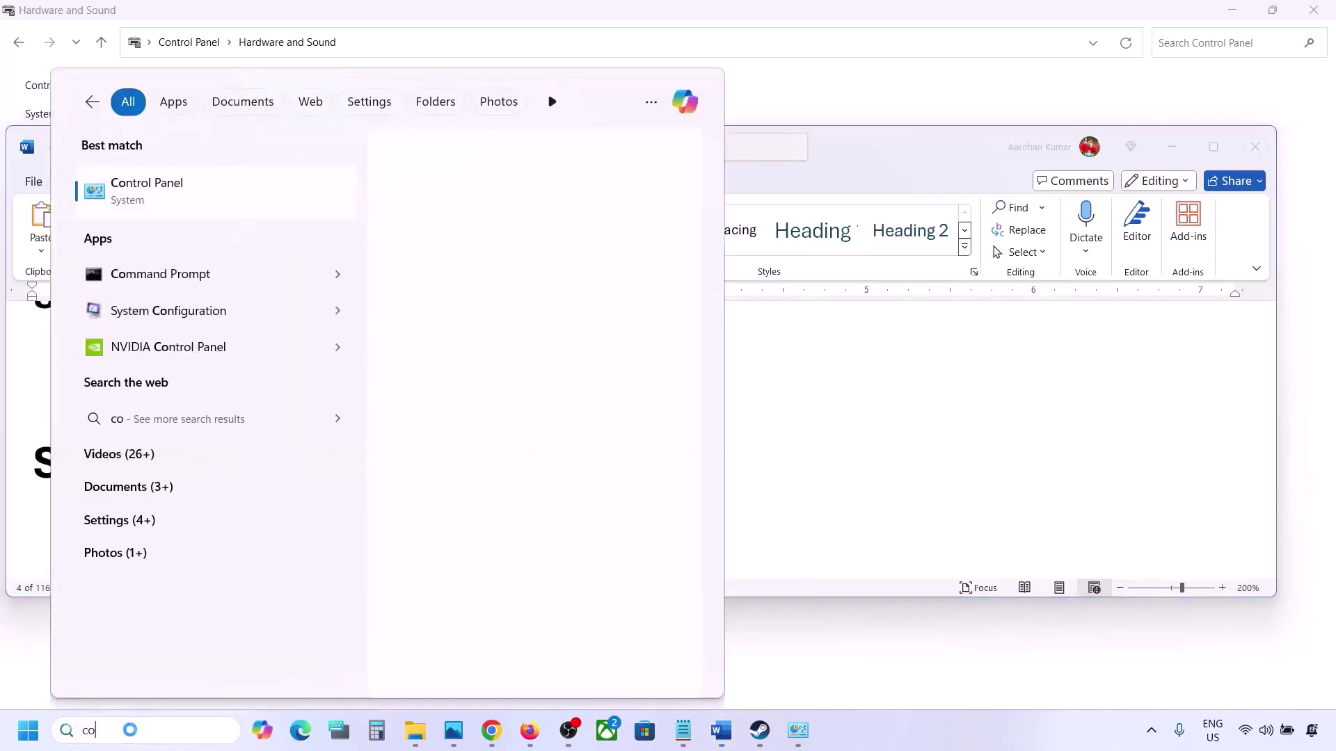
{"action": "key", "text": "Return"}
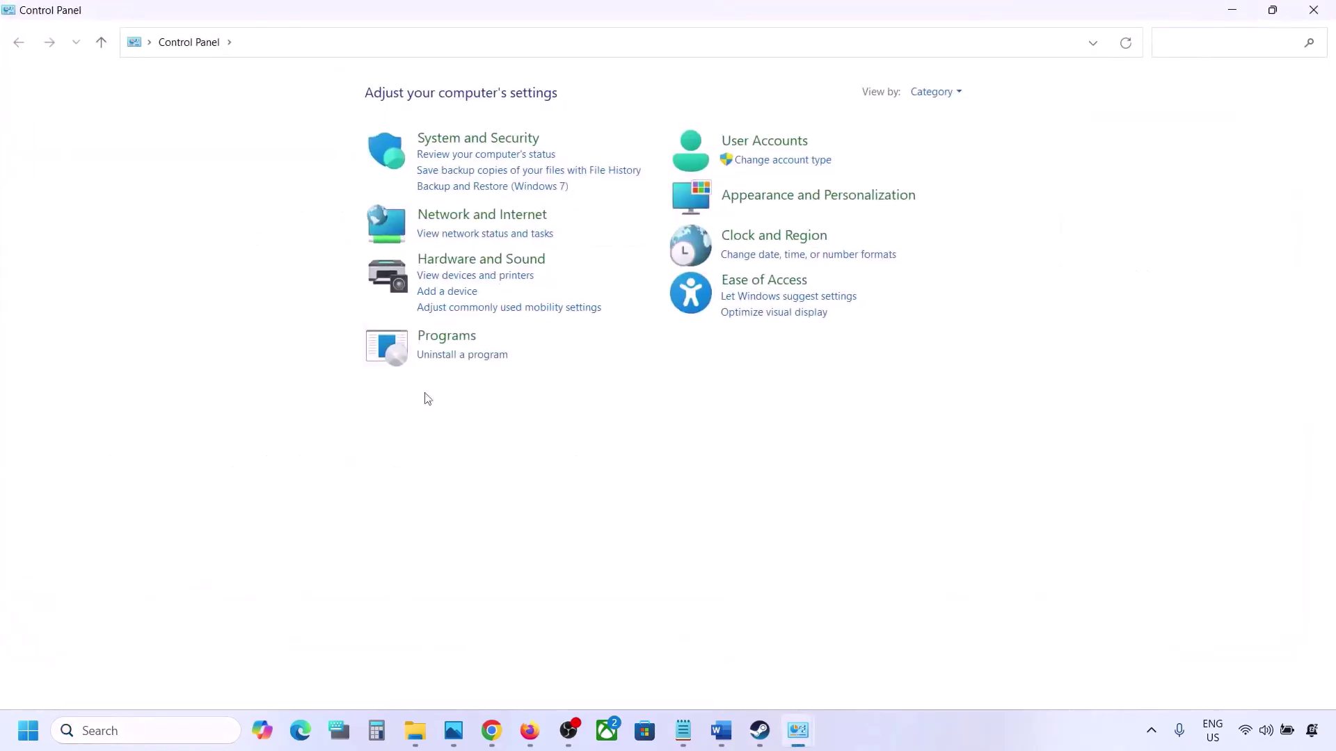
{"action": "left_click", "coordinate": [470, 259]}
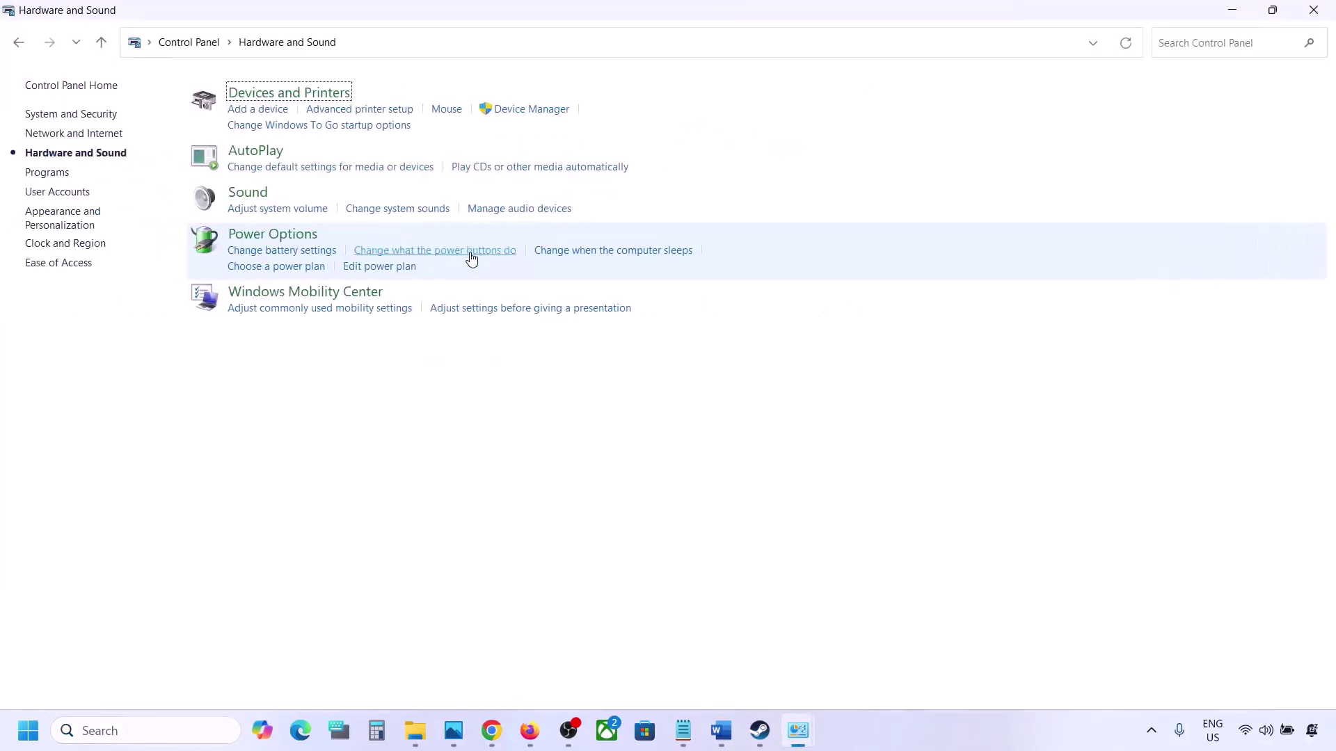
{"action": "left_click", "coordinate": [256, 200]}
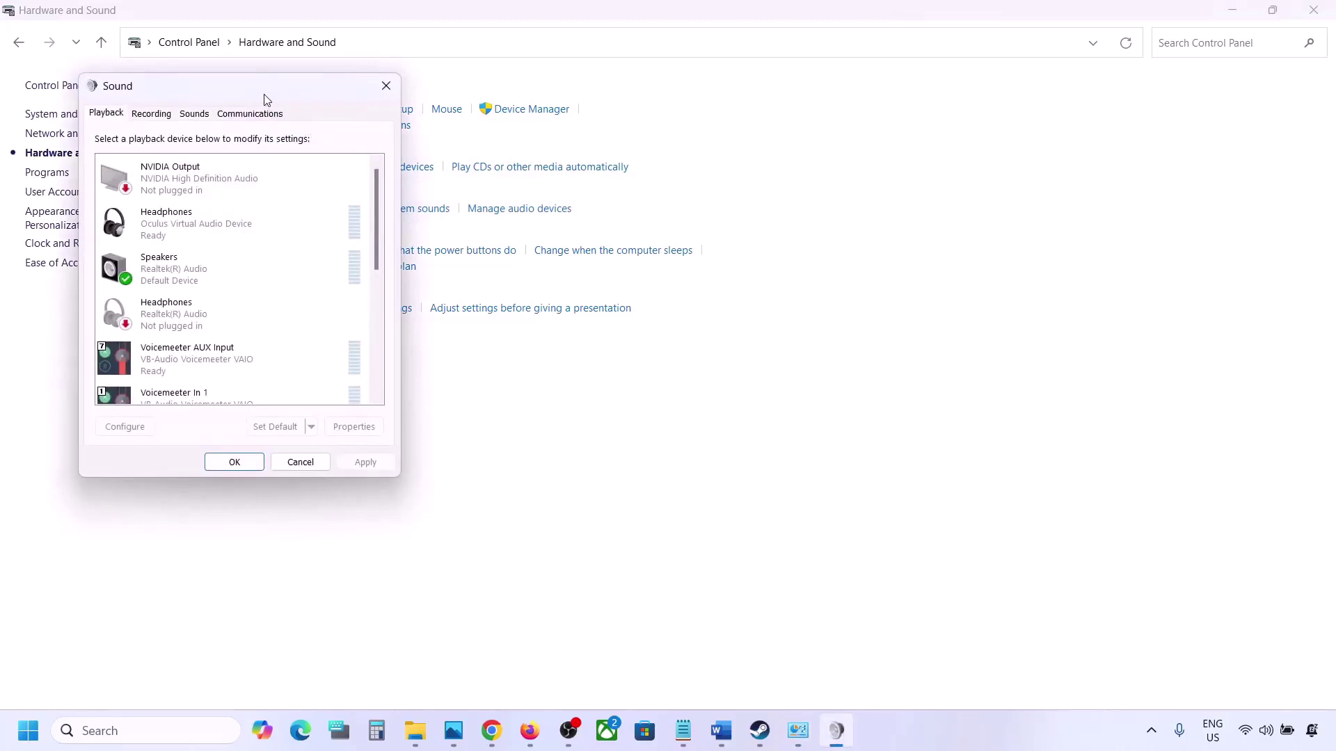
{"action": "left_click_drag", "start_coordinate": [264, 96], "coordinate": [576, 161]}
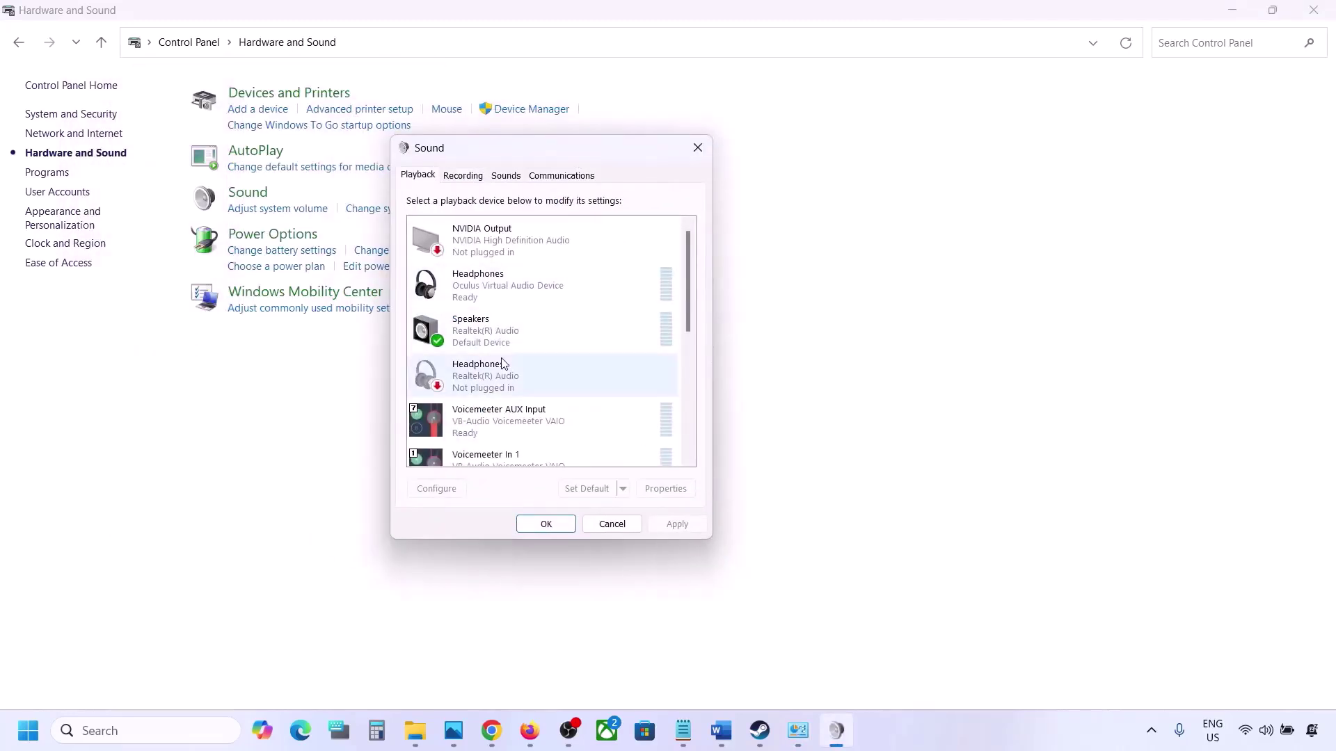
- Set the spatial sound format of the Speakers (Realtek(R) Audio) playback device to Off and accept both dialogs
{"action": "left_click", "coordinate": [494, 339]}
{"action": "right_click", "coordinate": [512, 331]}
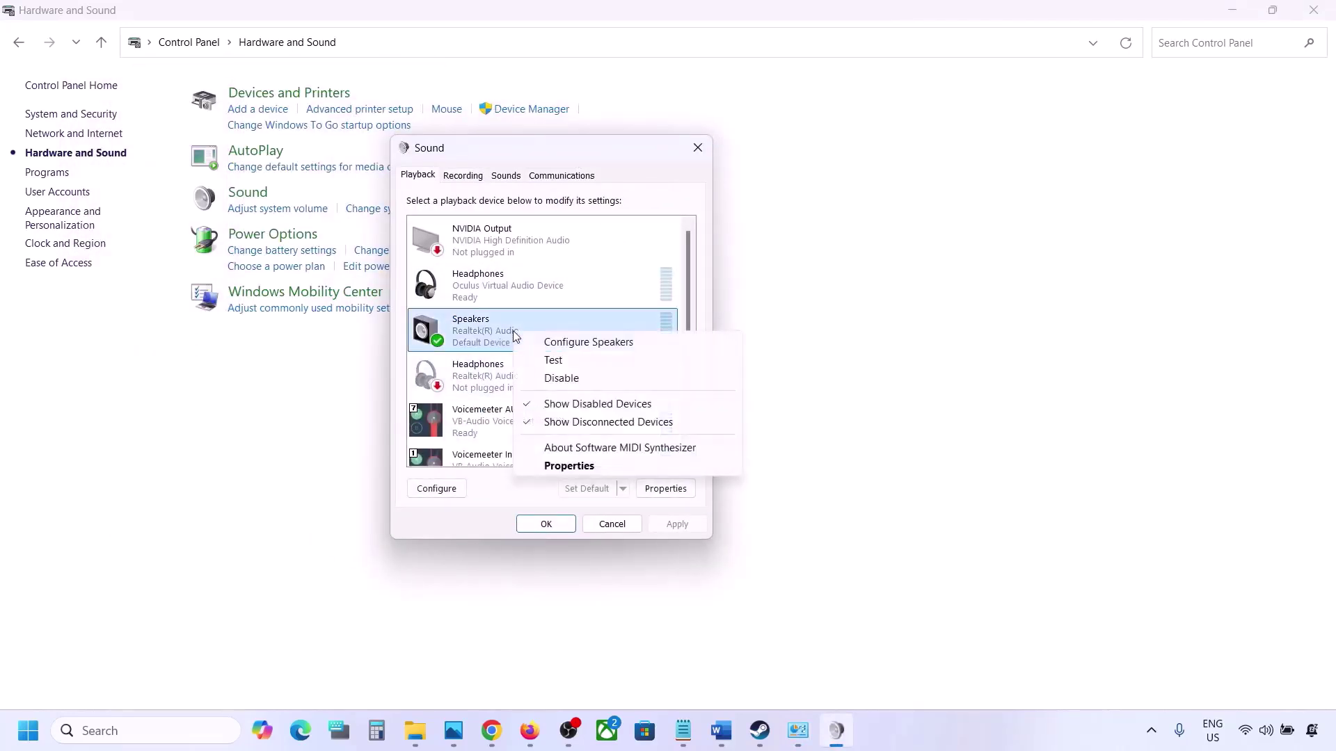
{"action": "left_click", "coordinate": [568, 466]}
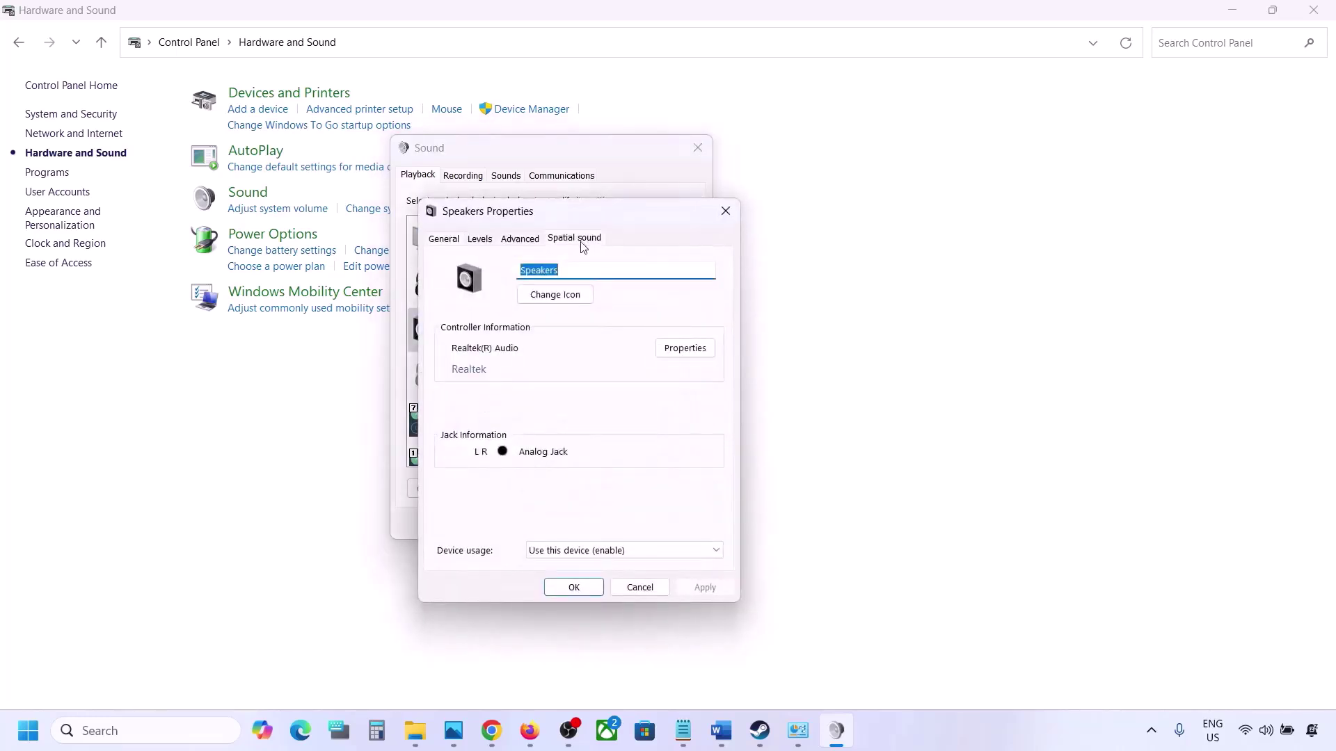
{"action": "left_click", "coordinate": [580, 240]}
{"action": "left_click", "coordinate": [490, 322]}
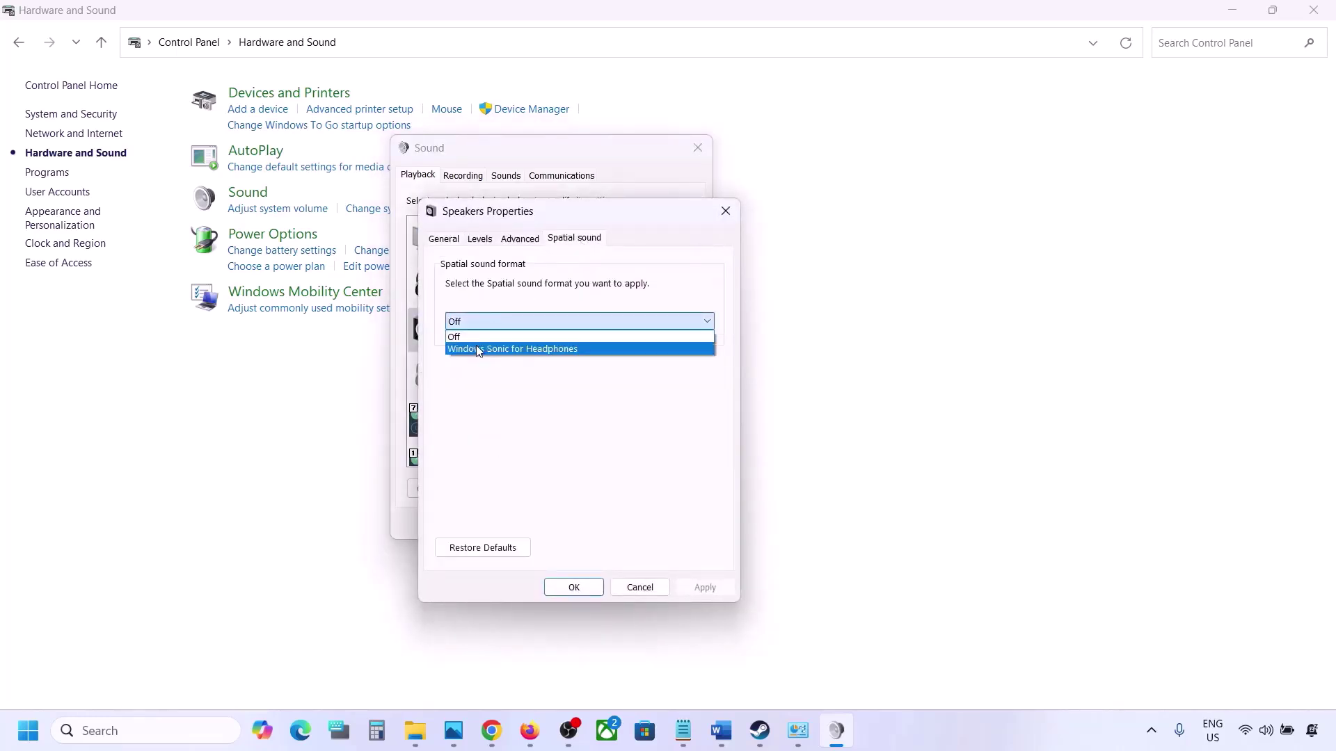
{"action": "left_click", "coordinate": [461, 337]}
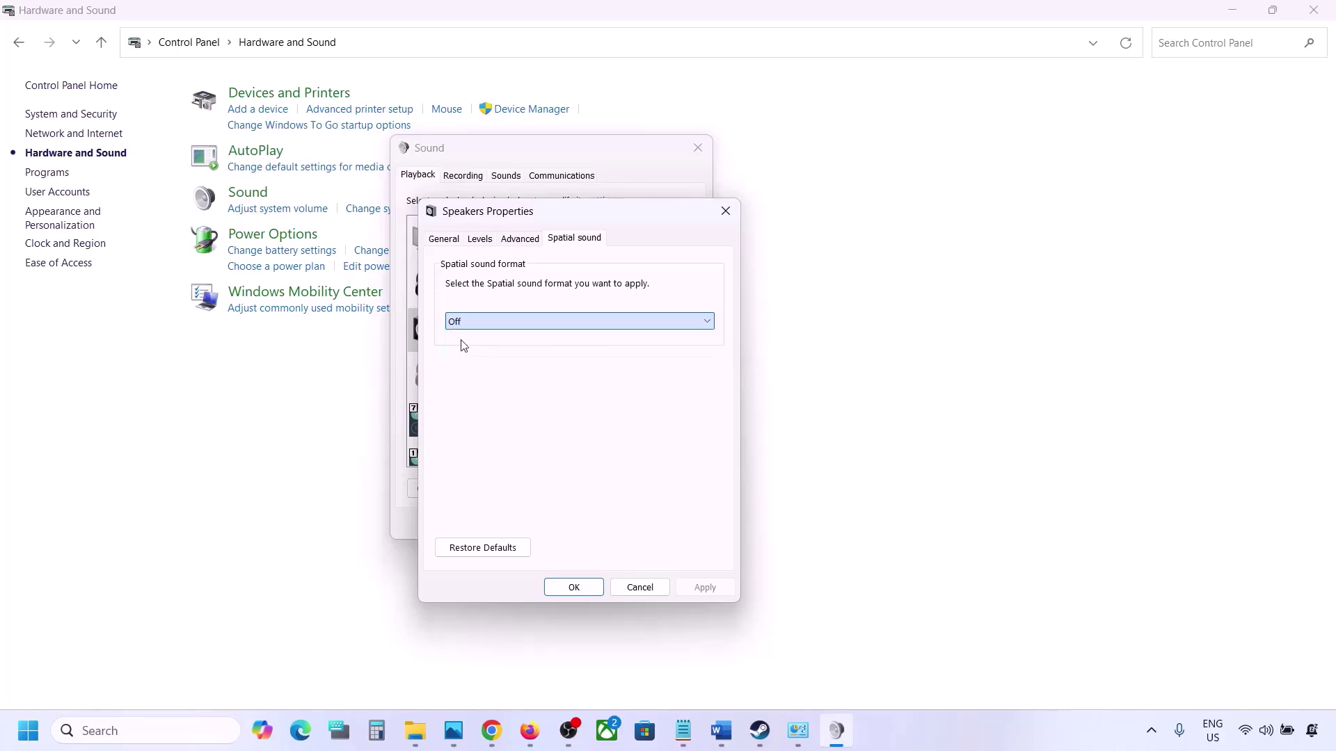
{"action": "left_click", "coordinate": [701, 595]}
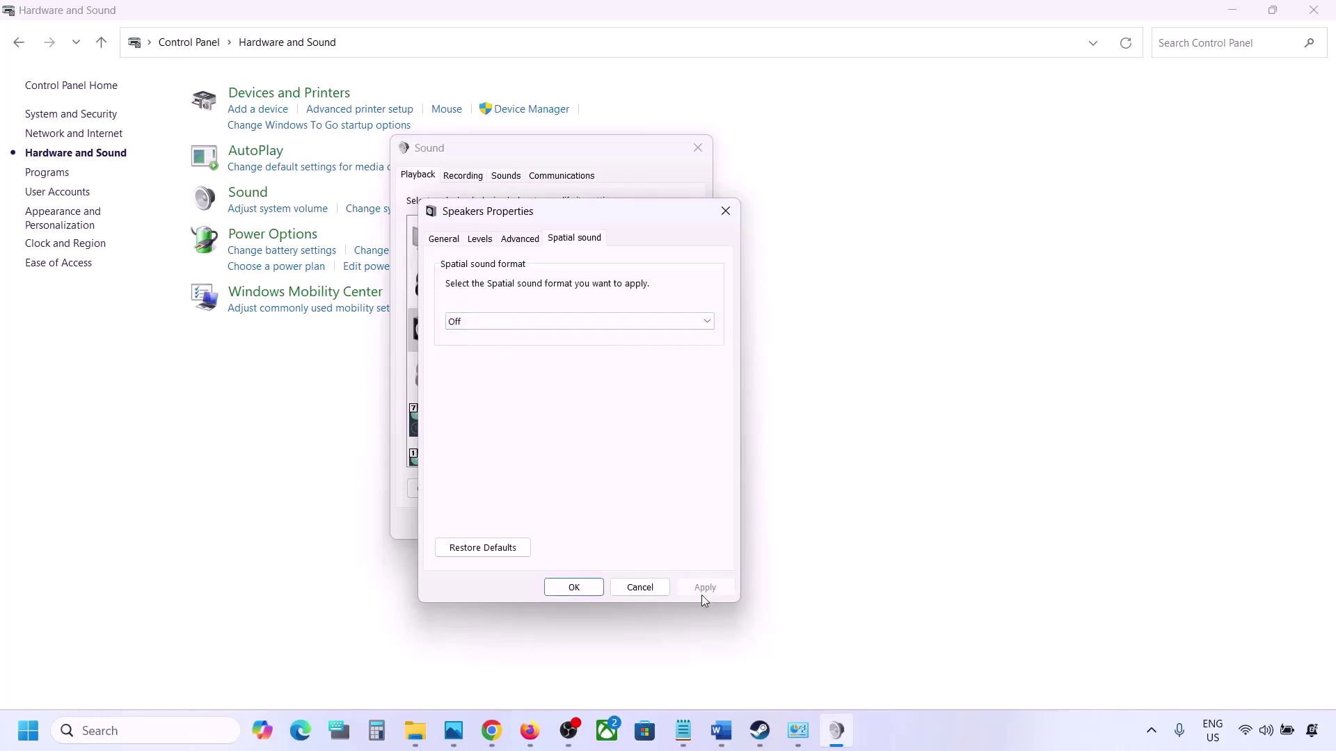
{"action": "left_click", "coordinate": [576, 588]}
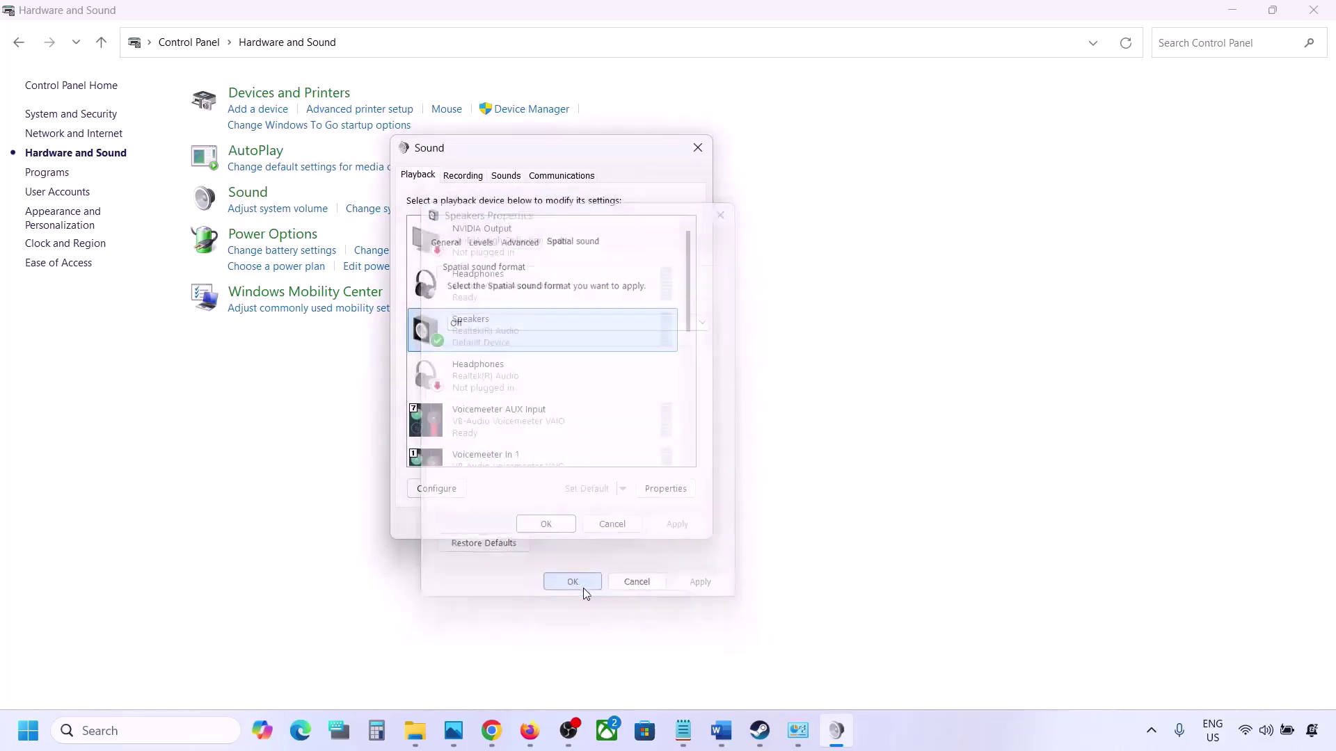
{"action": "left_click", "coordinate": [563, 526]}
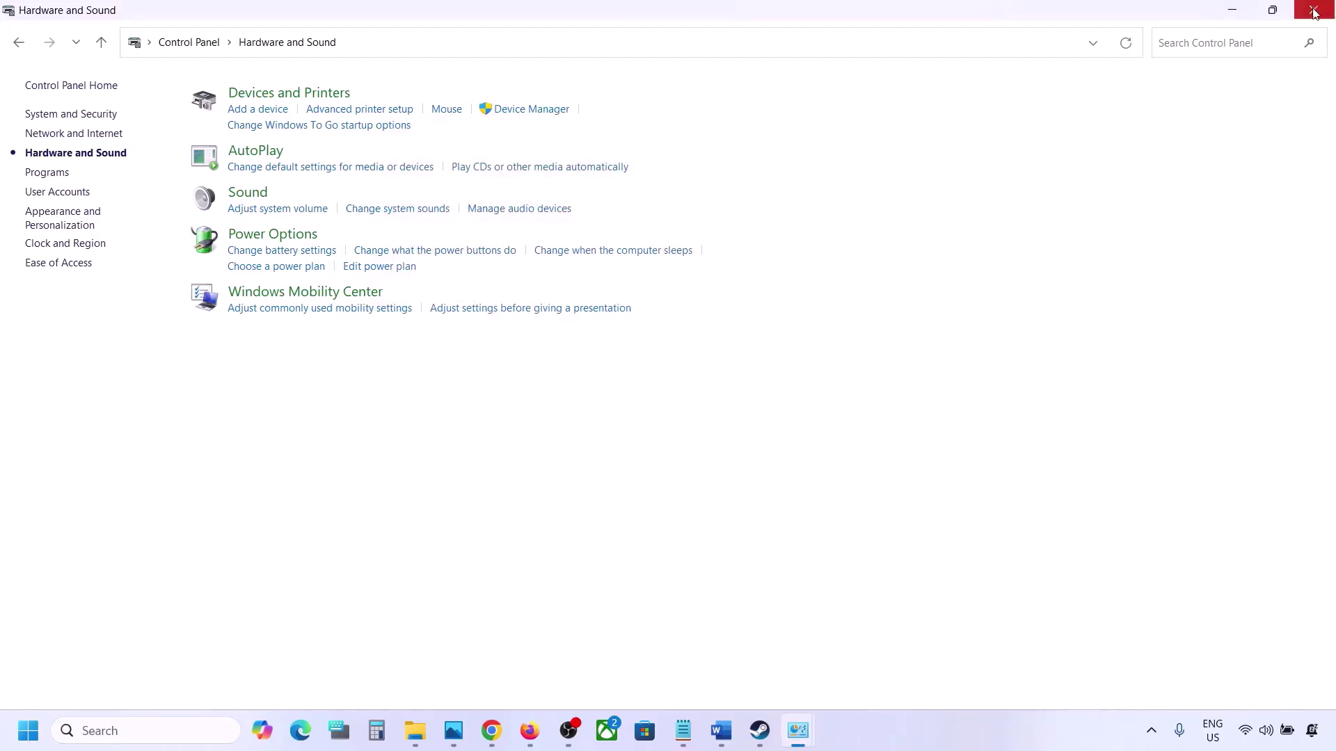
- Return to the Word document, maximize it and read Step 7 on disabling the Oculus/voicemeeter audio devices
{"action": "key", "text": "alt+Tab"}
{"action": "scroll", "coordinate": [612, 464], "scroll_direction": "down", "scroll_amount": 3}
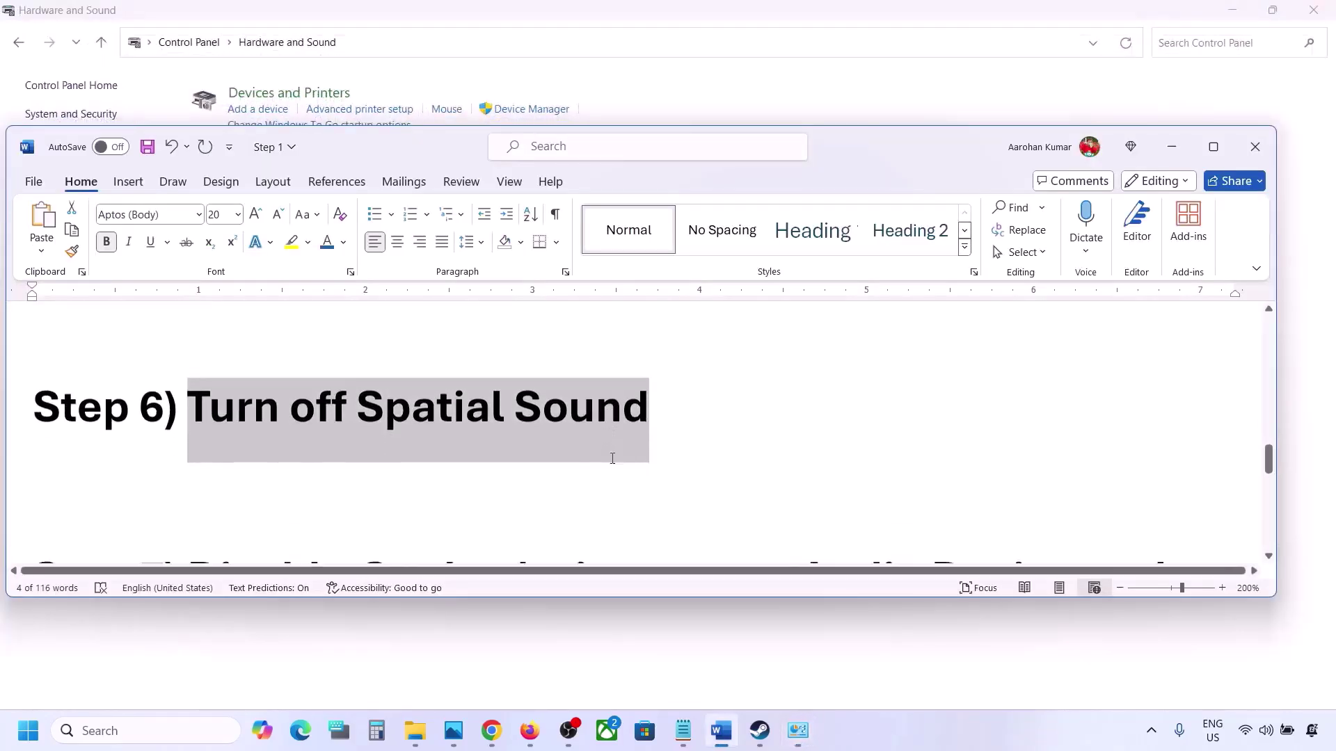
{"action": "left_click", "coordinate": [1211, 155]}
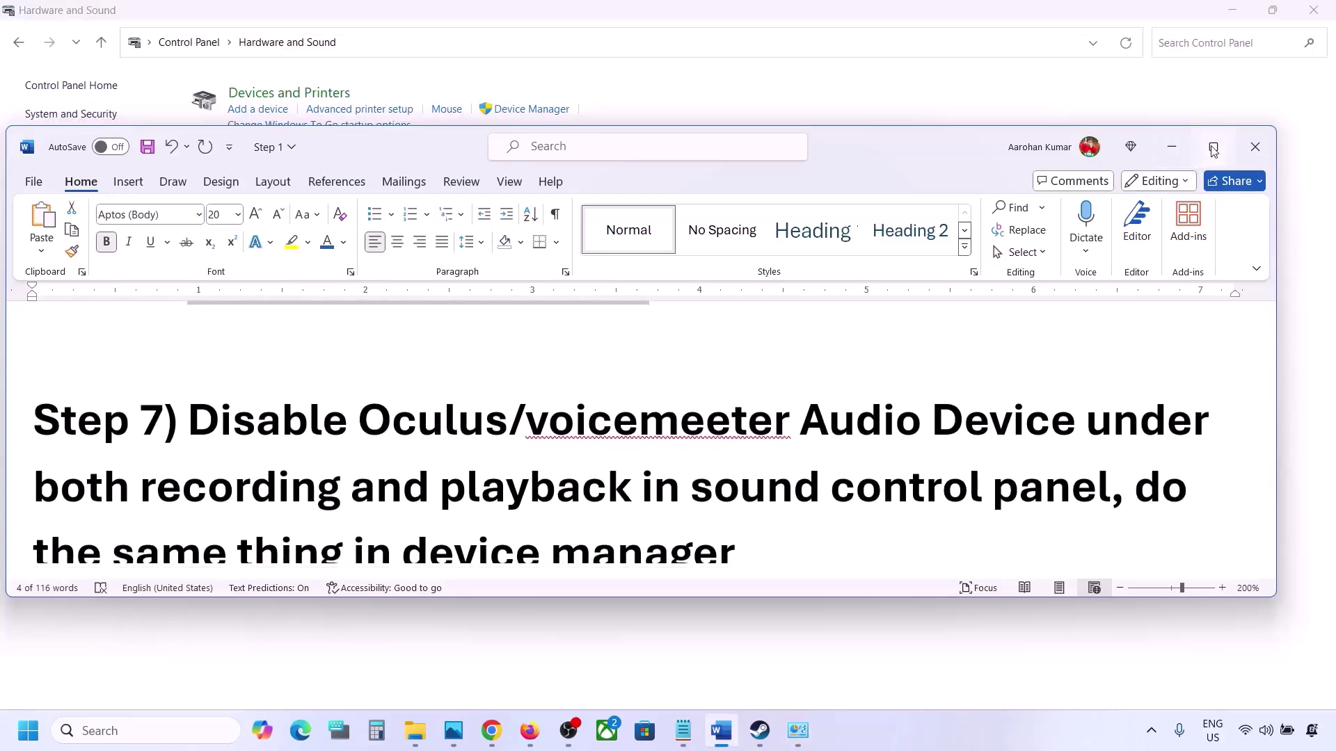
{"action": "scroll", "coordinate": [354, 449], "scroll_direction": "up", "scroll_amount": 2}
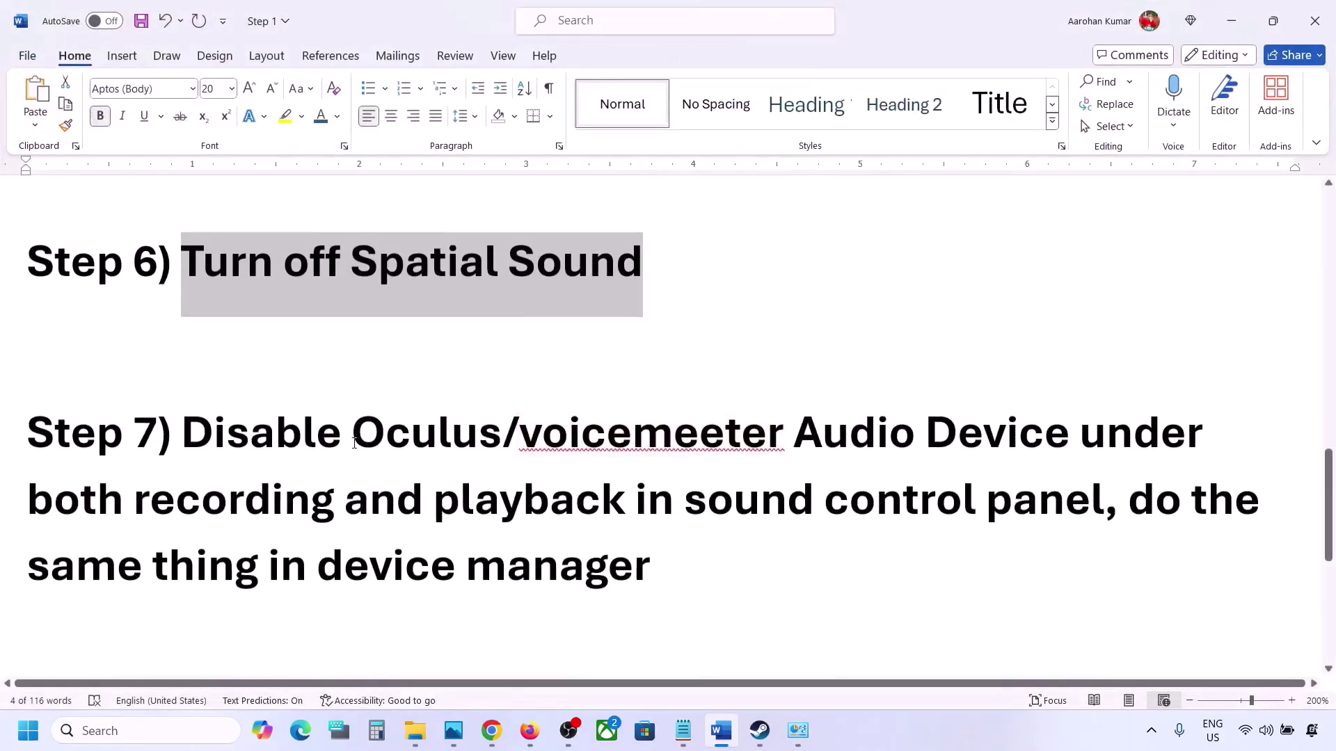
{"action": "left_click_drag", "start_coordinate": [355, 443], "coordinate": [641, 452]}
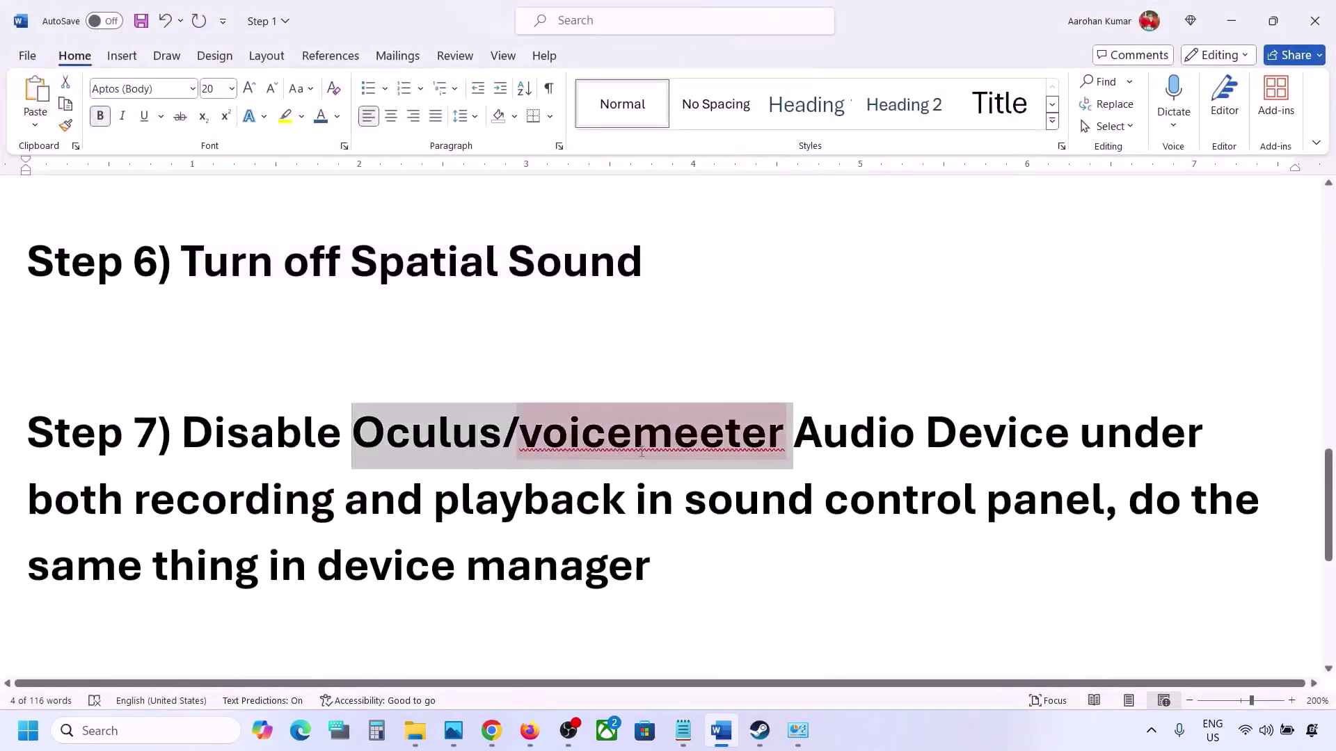
{"action": "left_click", "coordinate": [850, 442]}
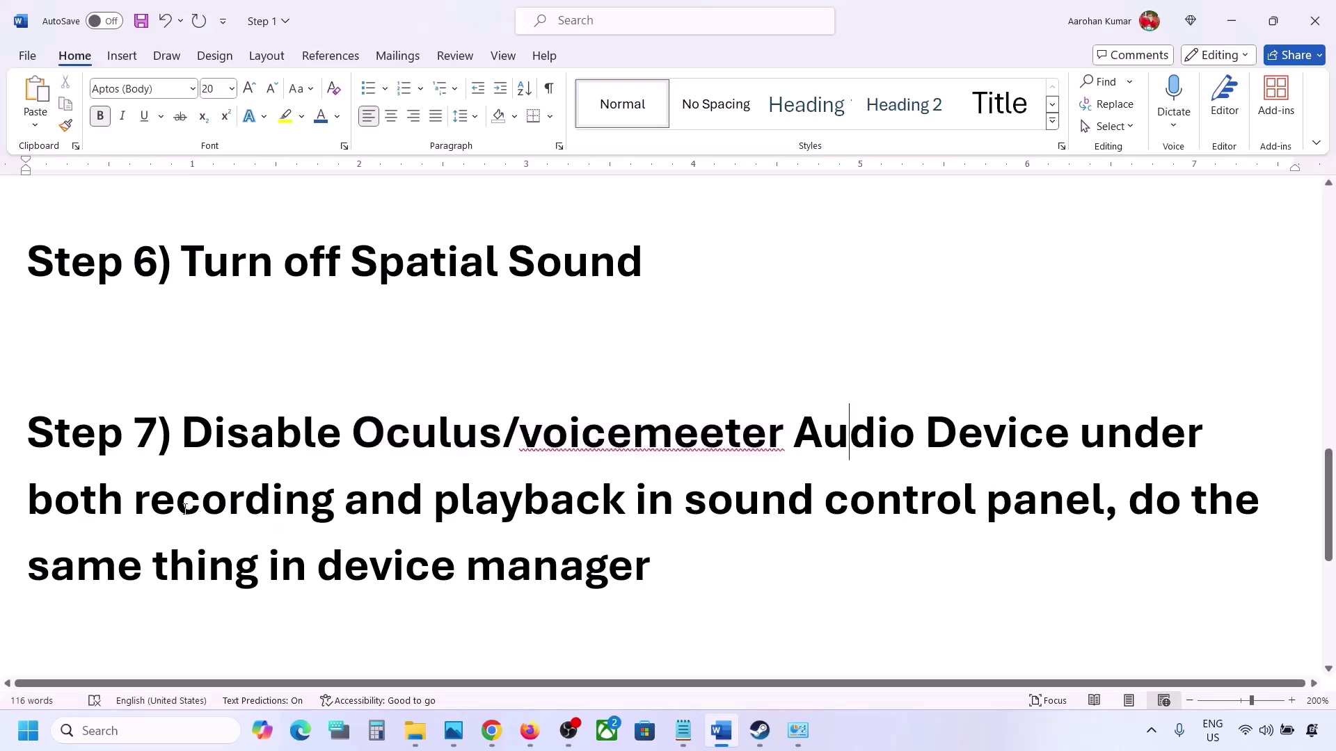
{"action": "left_click_drag", "start_coordinate": [212, 414], "coordinate": [980, 508]}
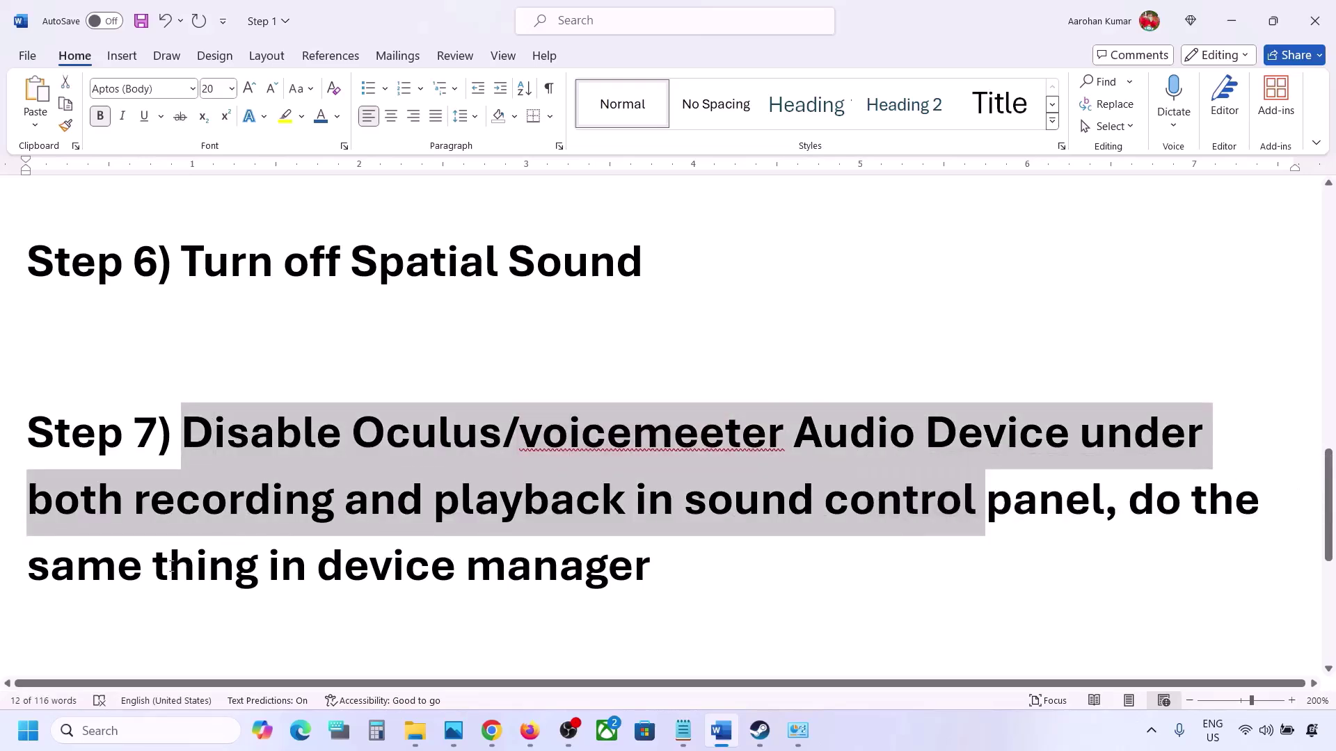
{"action": "left_click_drag", "start_coordinate": [170, 566], "coordinate": [650, 567]}
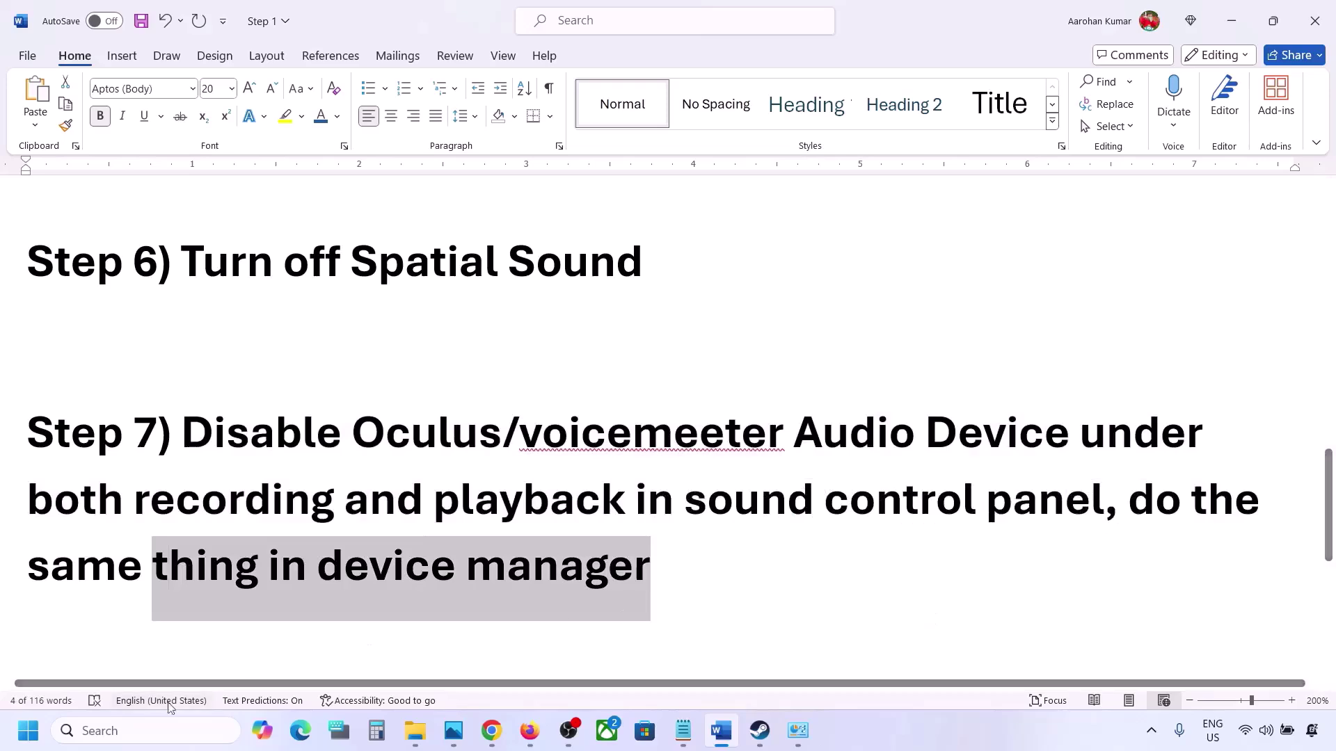
- Search for "control" to open Control Panel and go to its Hardware and Sound category
{"action": "left_click", "coordinate": [137, 727]}
{"action": "type", "text": "trol"}
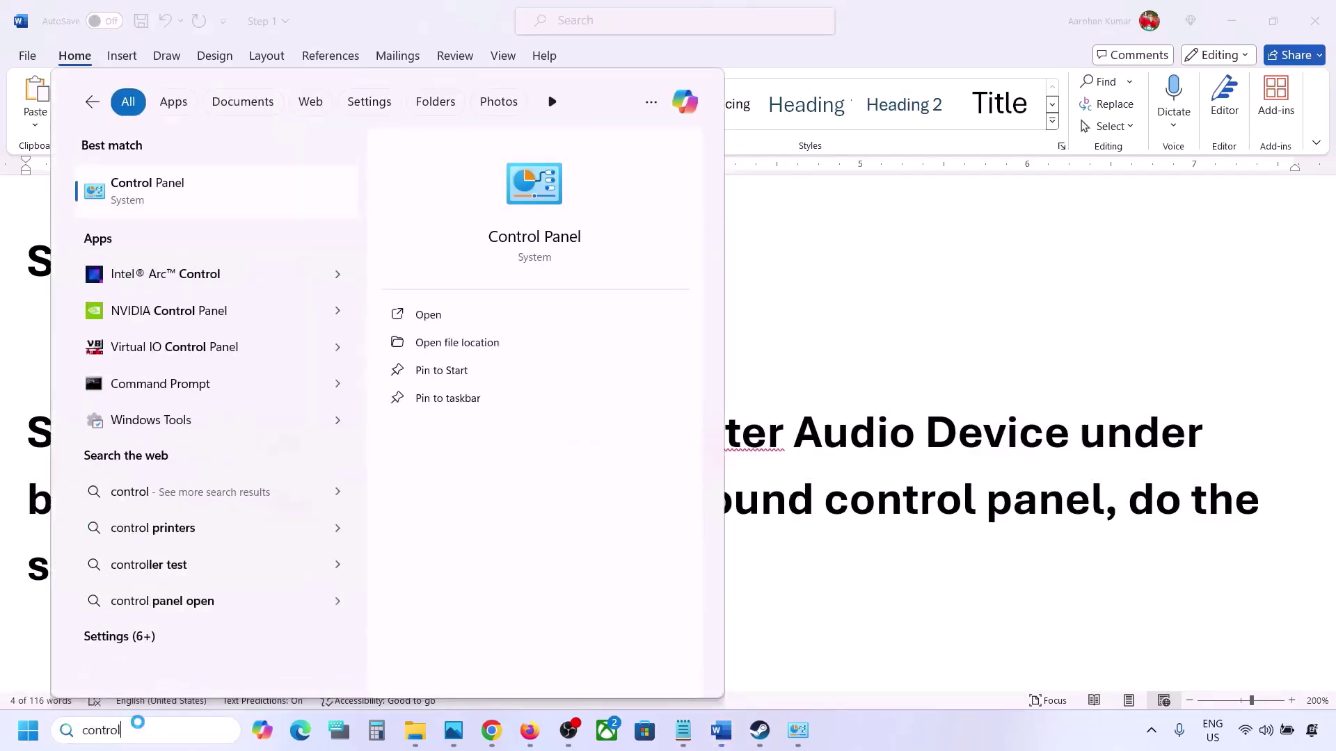
{"action": "key", "text": "Return"}
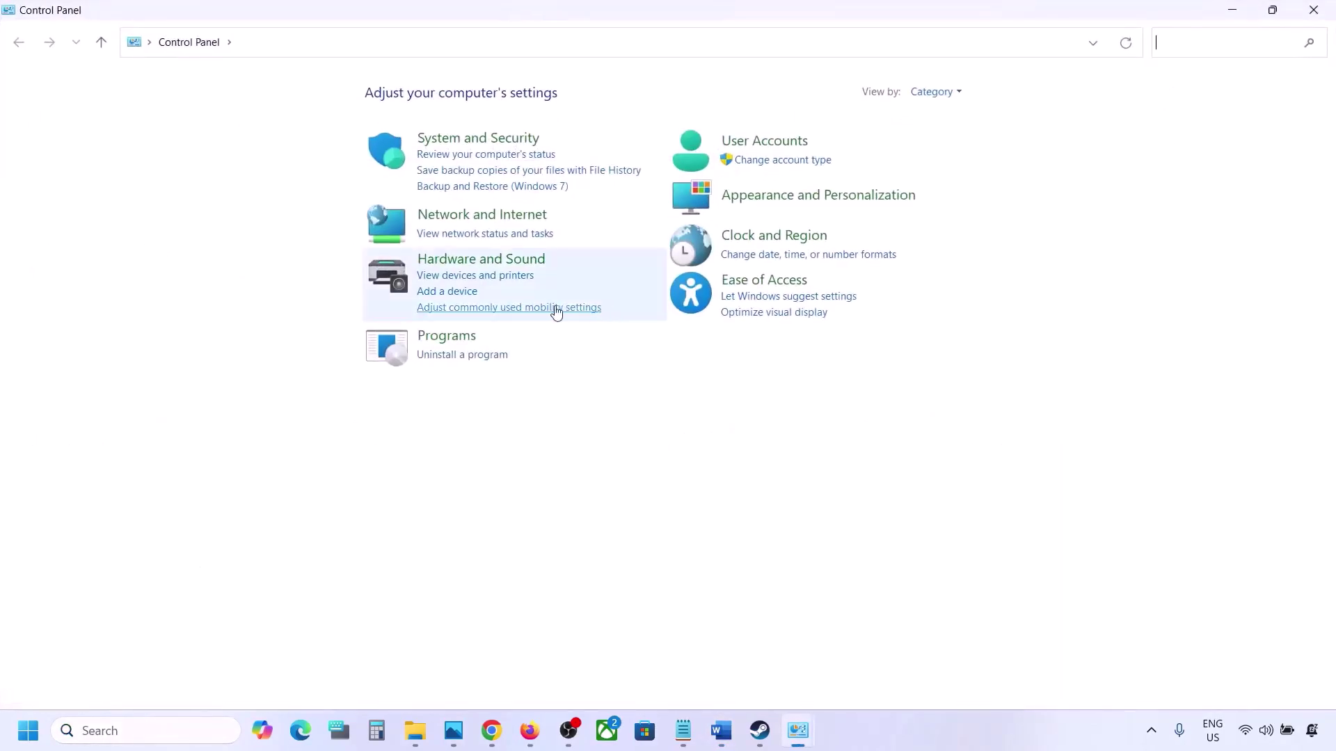
{"action": "left_click", "coordinate": [448, 261]}
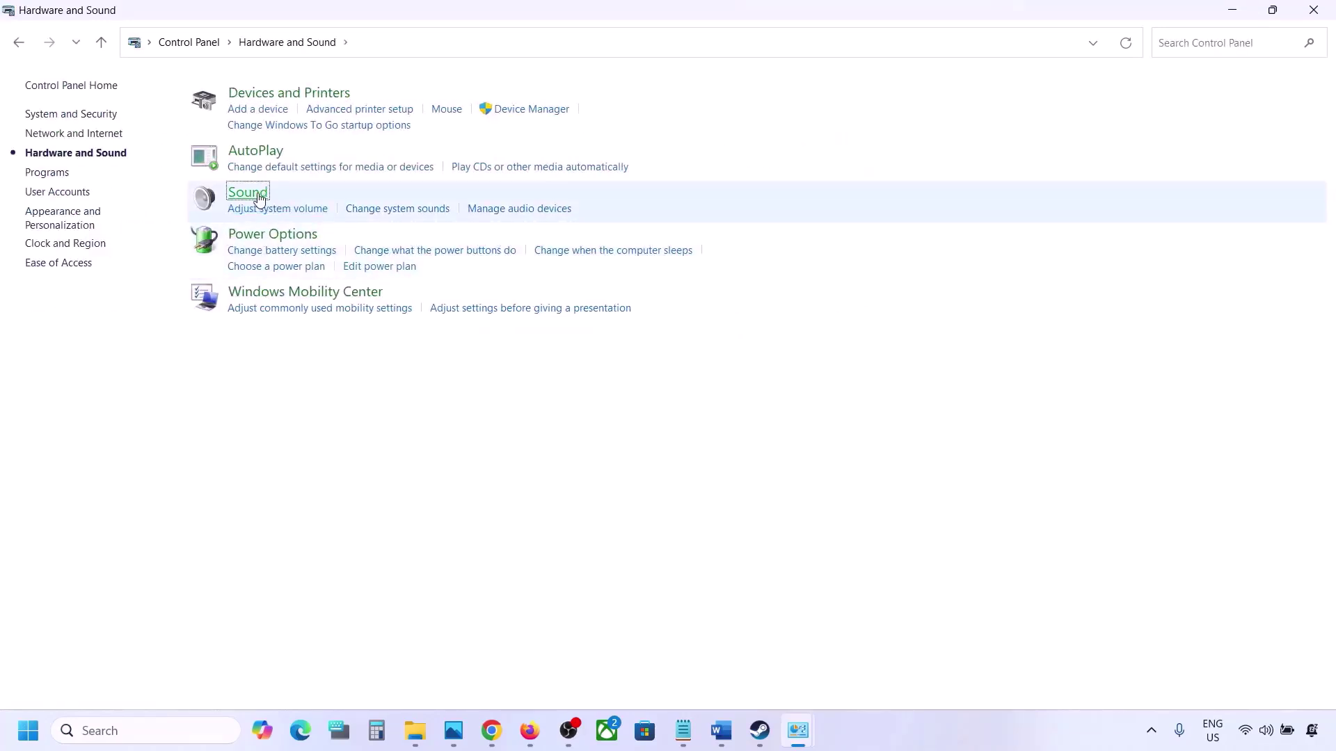
- Open the Sound dialog, move it away from the Control Panel categories, and look through the playback devices
{"action": "left_click", "coordinate": [257, 200]}
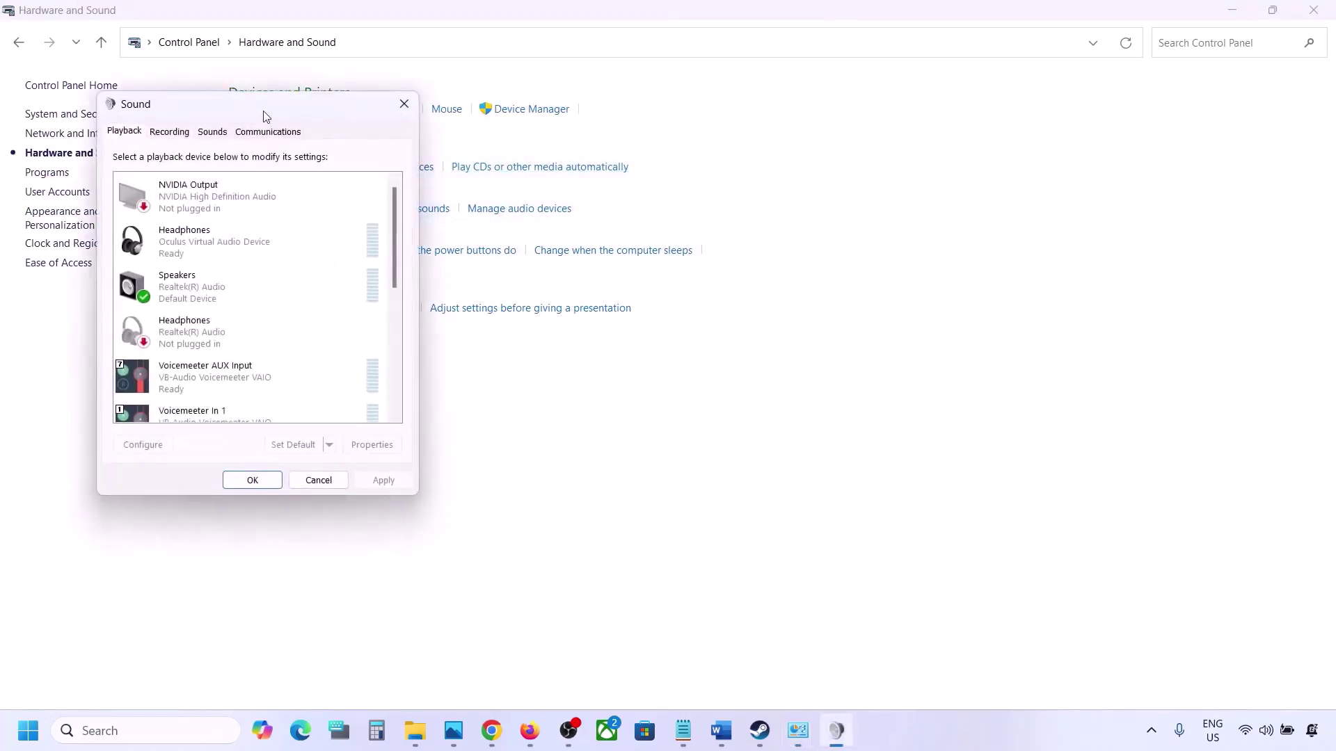
{"action": "left_click_drag", "start_coordinate": [262, 113], "coordinate": [779, 146]}
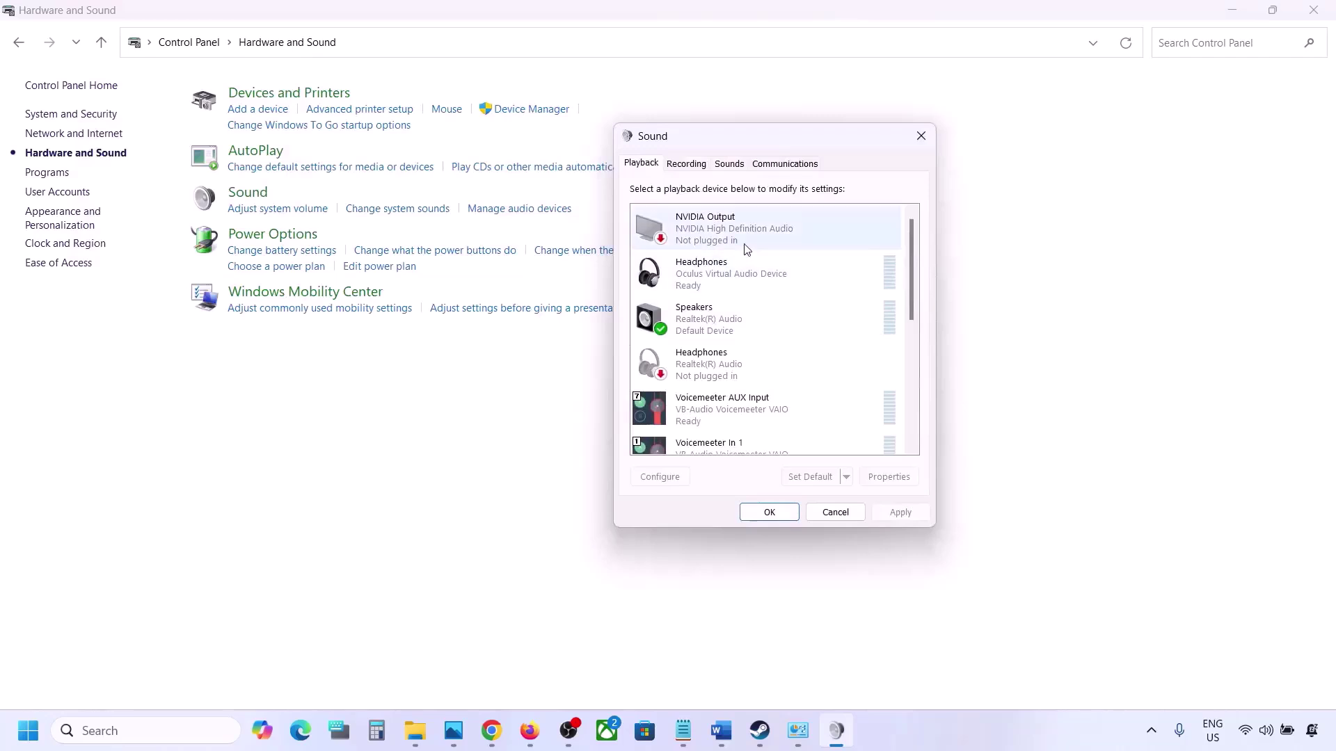
{"action": "scroll", "coordinate": [755, 340], "scroll_direction": "down", "scroll_amount": 3}
{"action": "scroll", "coordinate": [755, 339], "scroll_direction": "up", "scroll_amount": 3}
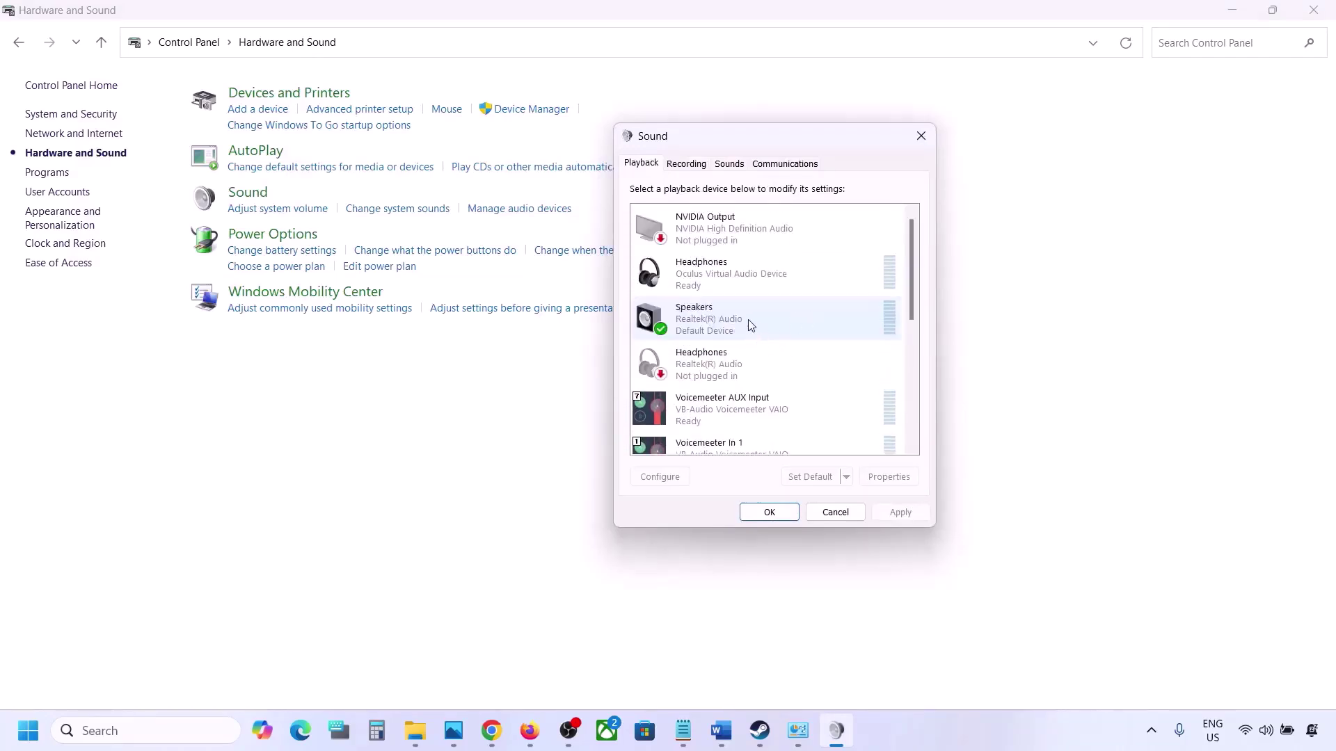
{"action": "left_click", "coordinate": [739, 321]}
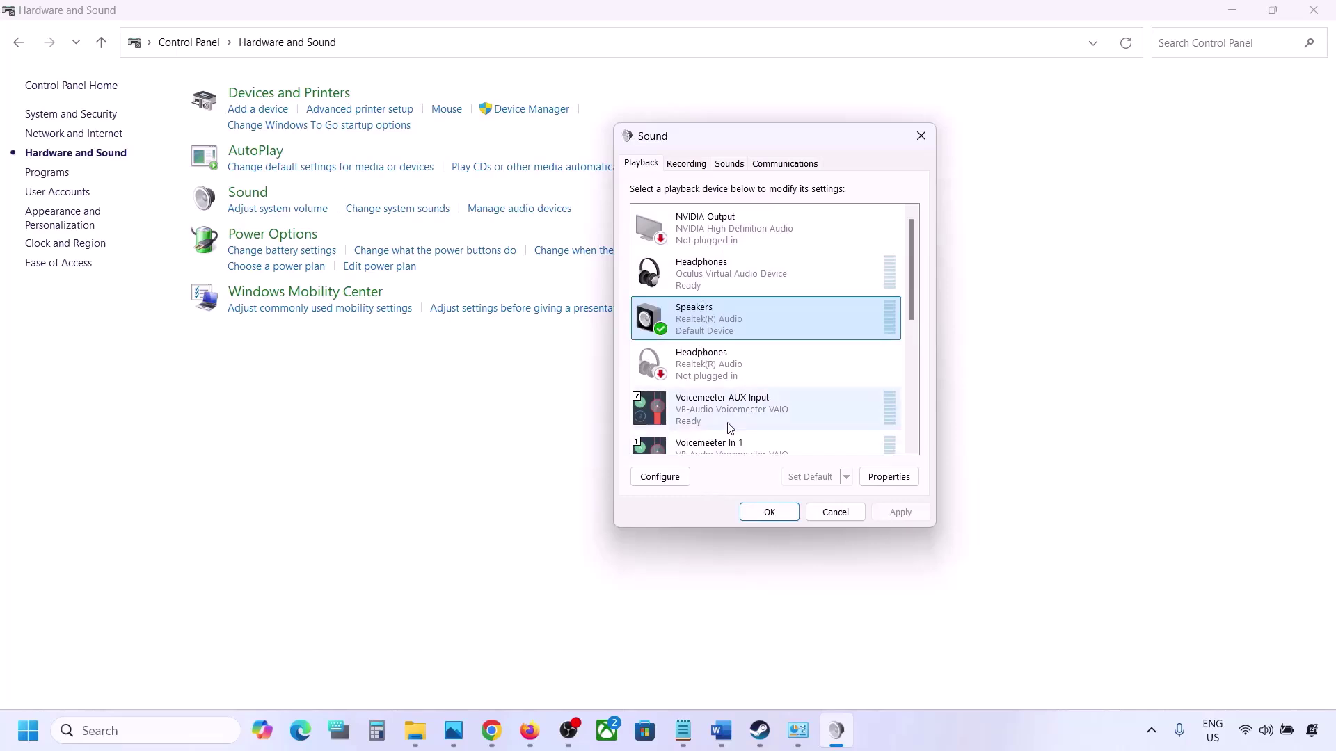
{"action": "scroll", "coordinate": [730, 428], "scroll_direction": "down", "scroll_amount": 5}
{"action": "scroll", "coordinate": [766, 383], "scroll_direction": "up", "scroll_amount": 4}
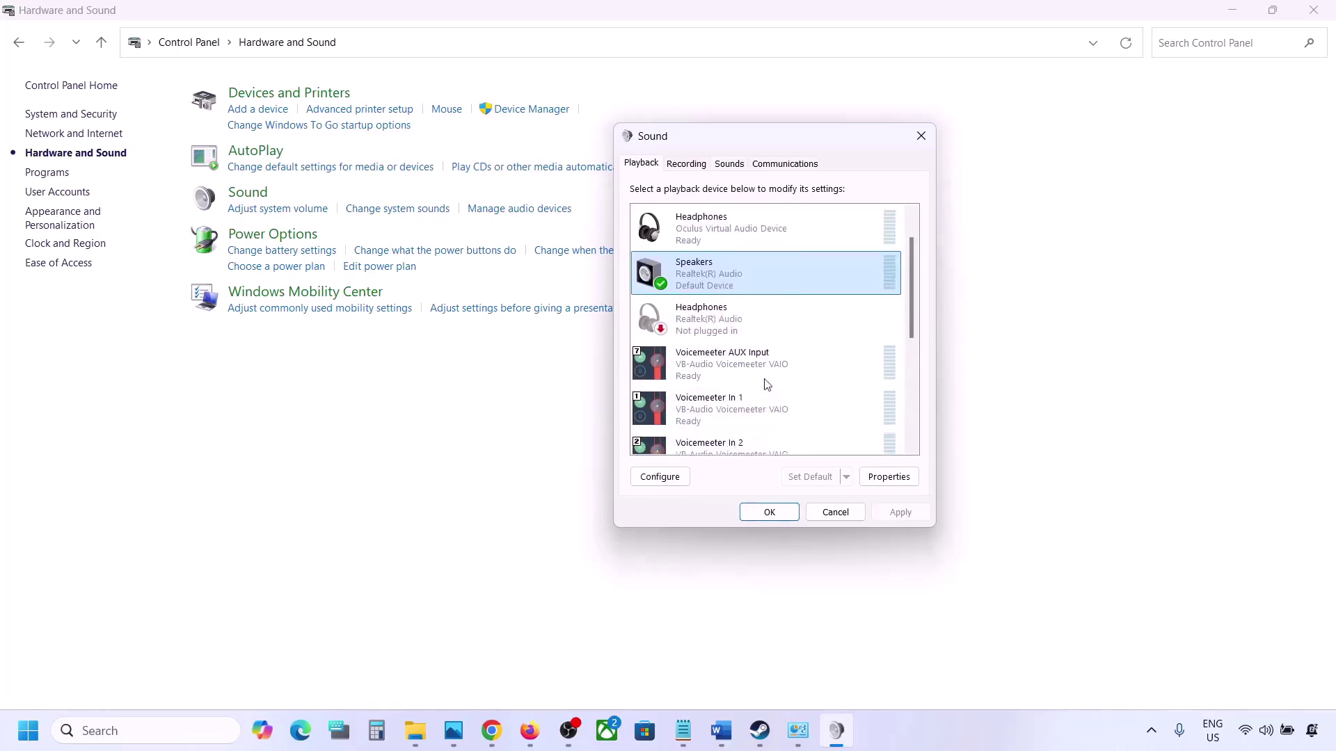
{"action": "scroll", "coordinate": [749, 328], "scroll_direction": "up", "scroll_amount": 1}
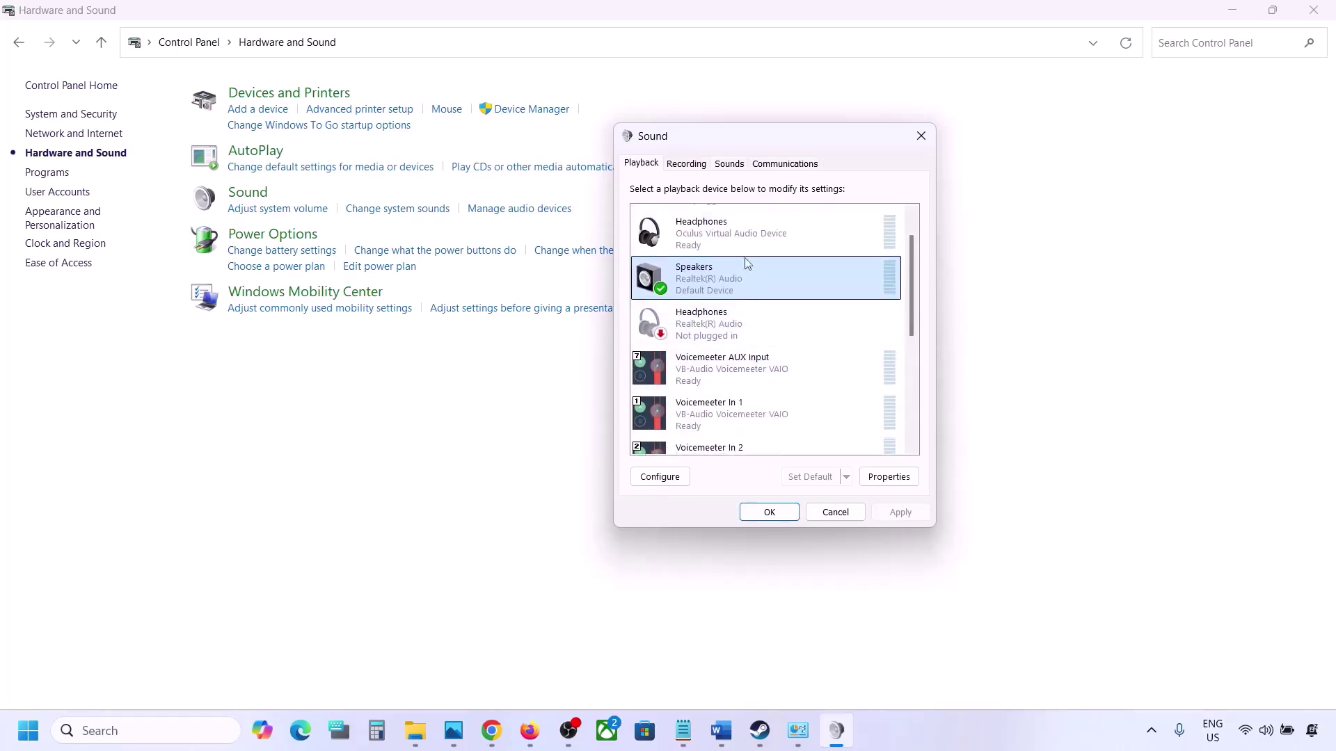
- Disable the Headphones playback device that belongs to the Oculus Virtual Audio Device
{"action": "left_click", "coordinate": [703, 238]}
{"action": "right_click", "coordinate": [713, 236]}
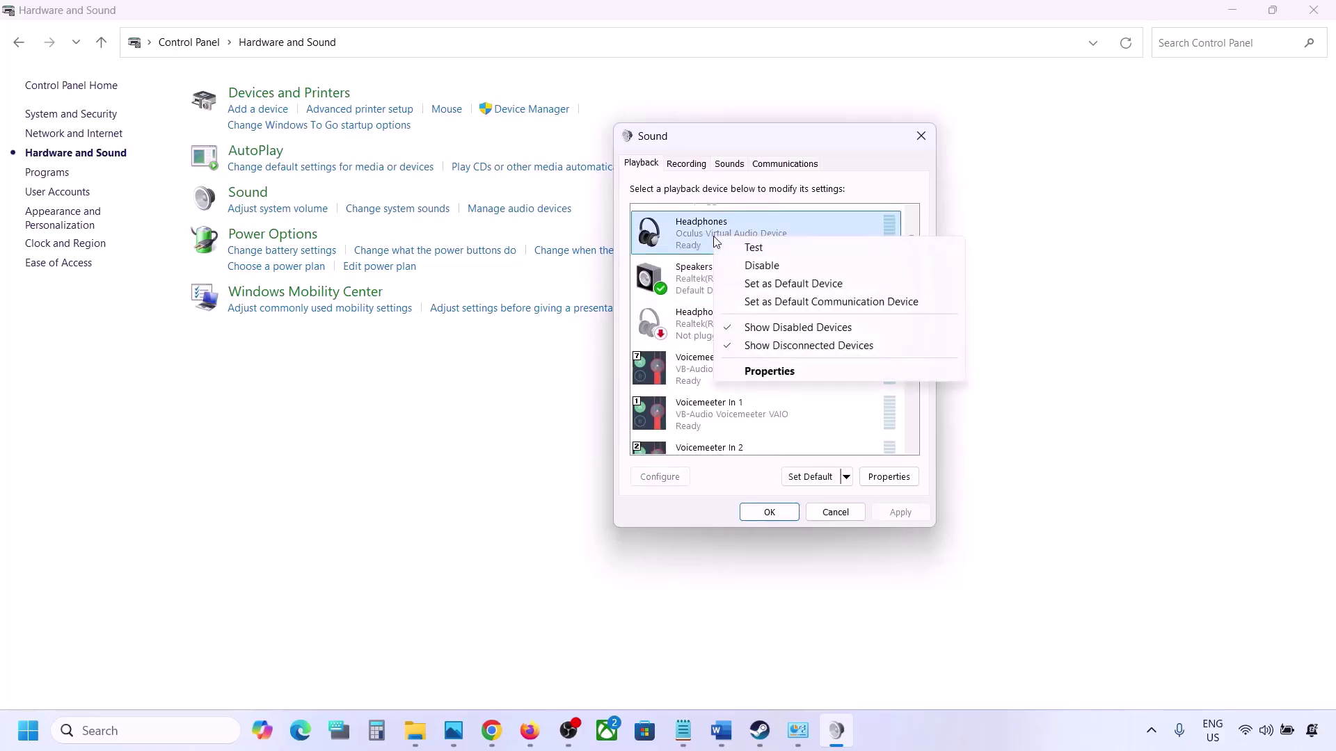
{"action": "left_click", "coordinate": [761, 265]}
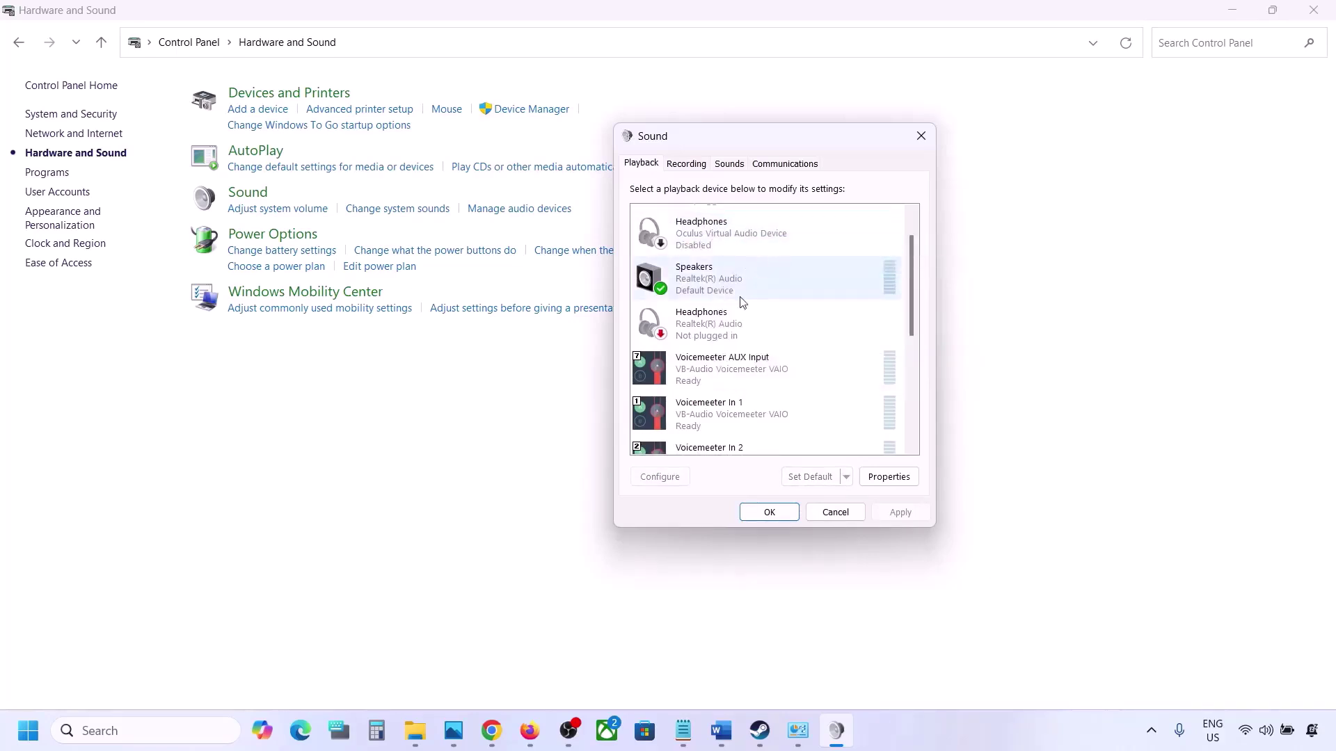
{"action": "scroll", "coordinate": [742, 303], "scroll_direction": "down", "scroll_amount": 1}
{"action": "scroll", "coordinate": [736, 260], "scroll_direction": "up", "scroll_amount": 2}
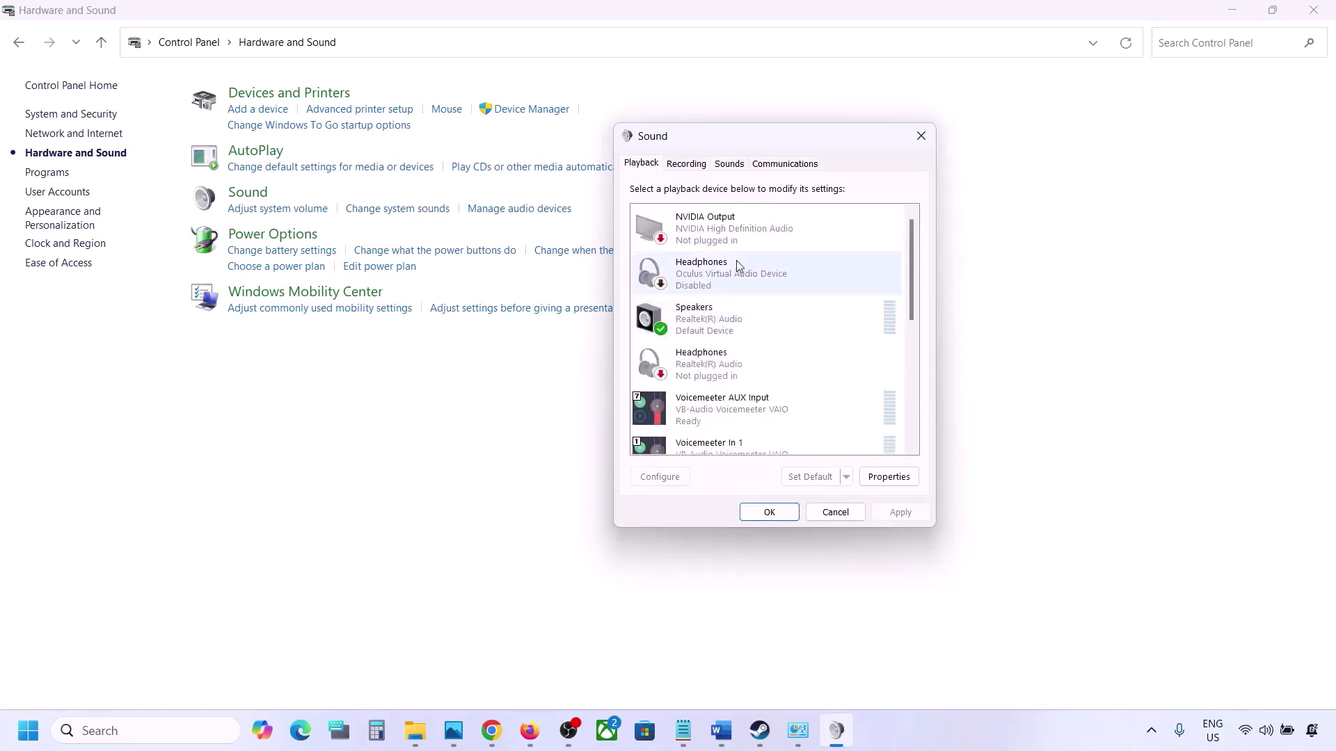
{"action": "left_click", "coordinate": [709, 264]}
{"action": "right_click", "coordinate": [714, 263]}
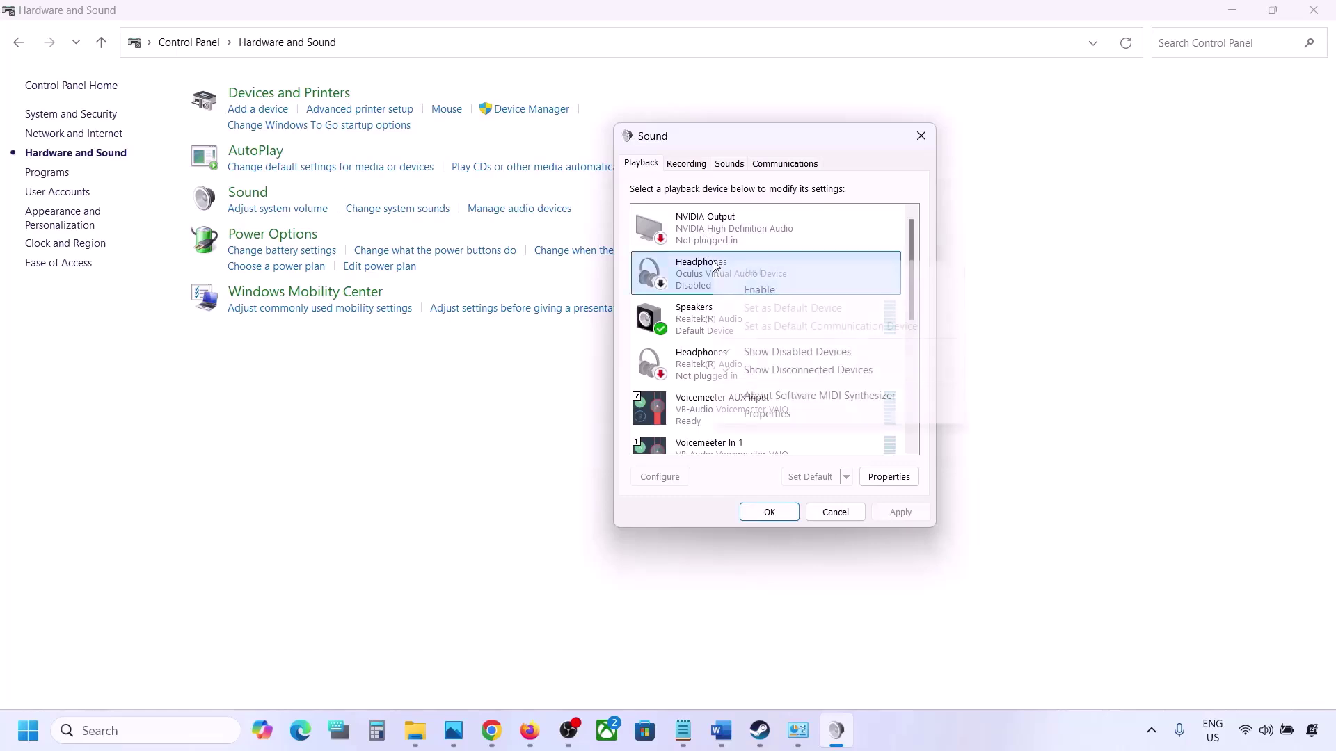
{"action": "left_click", "coordinate": [699, 290]}
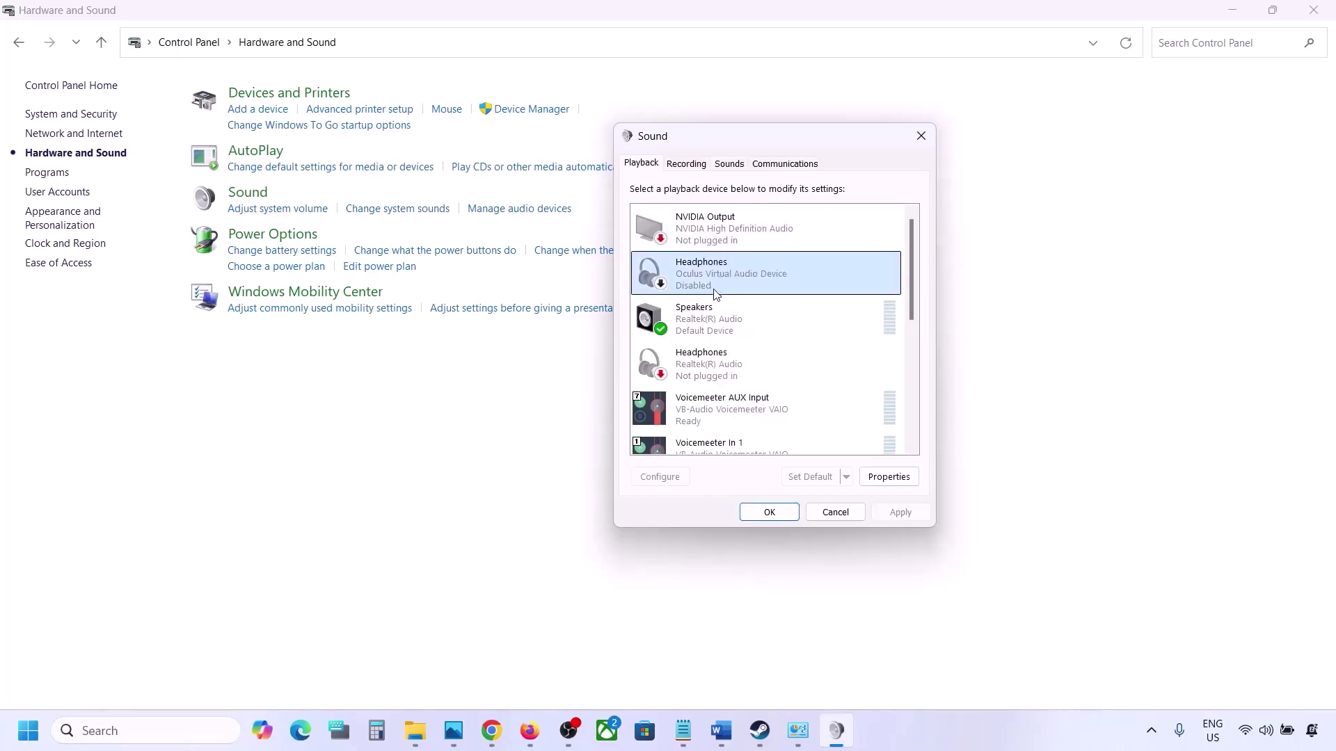
- Disable the Voicemeeter AUX Input and Voicemeeter In 1 playback devices
{"action": "scroll", "coordinate": [714, 299], "scroll_direction": "down", "scroll_amount": 1}
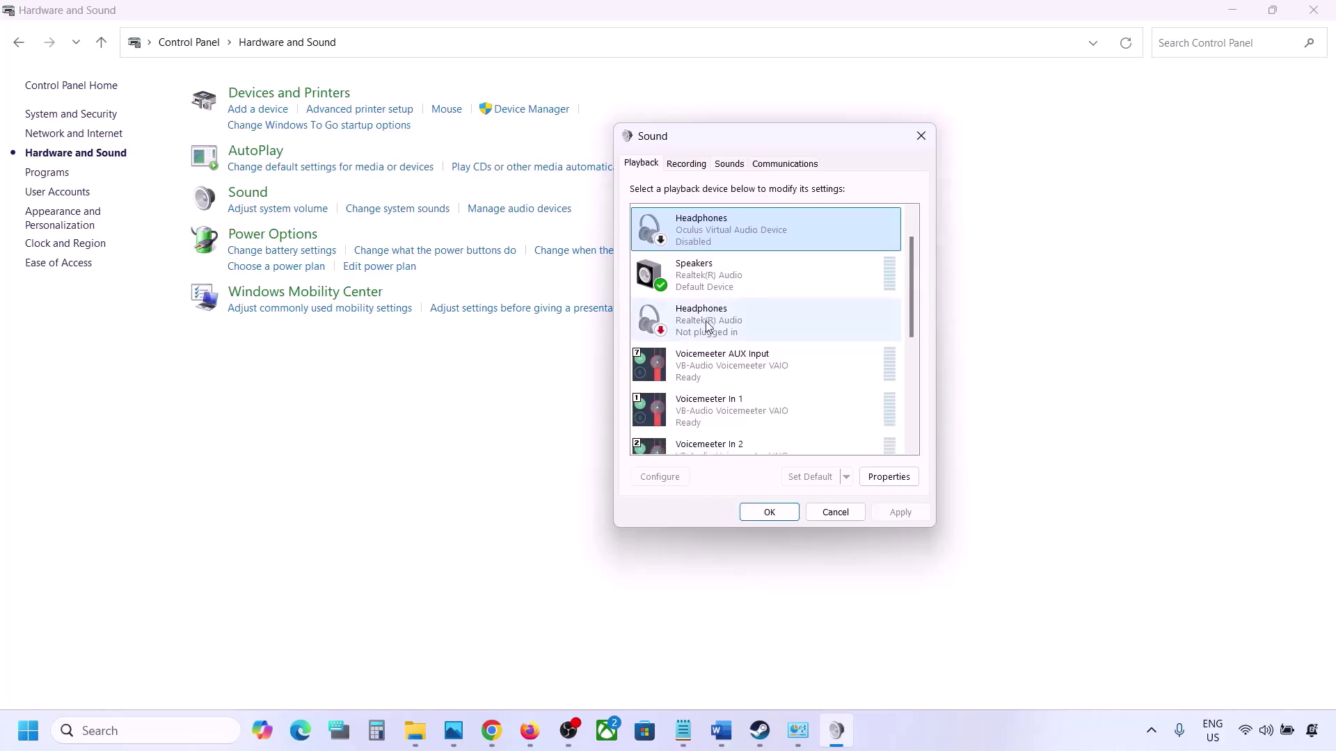
{"action": "left_click", "coordinate": [708, 326]}
{"action": "scroll", "coordinate": [707, 326], "scroll_direction": "down", "scroll_amount": 1}
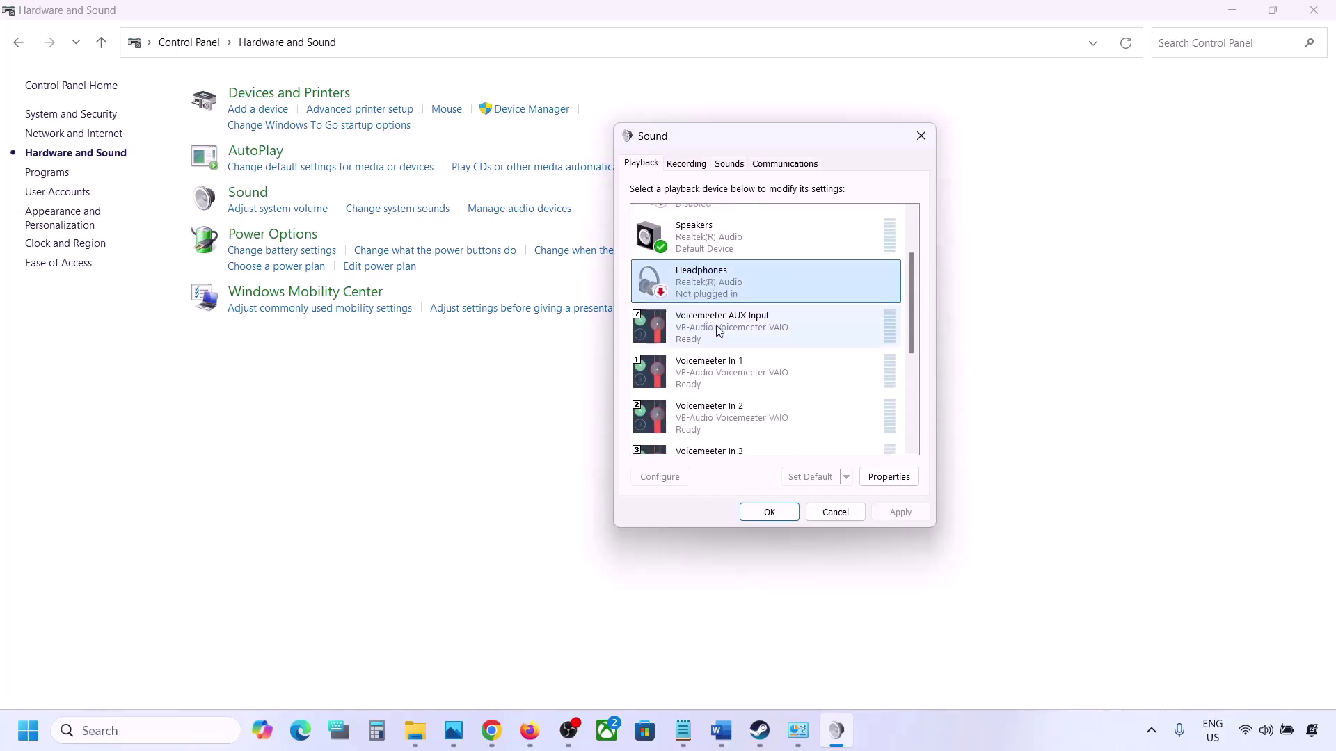
{"action": "left_click", "coordinate": [721, 332]}
{"action": "right_click", "coordinate": [720, 332]}
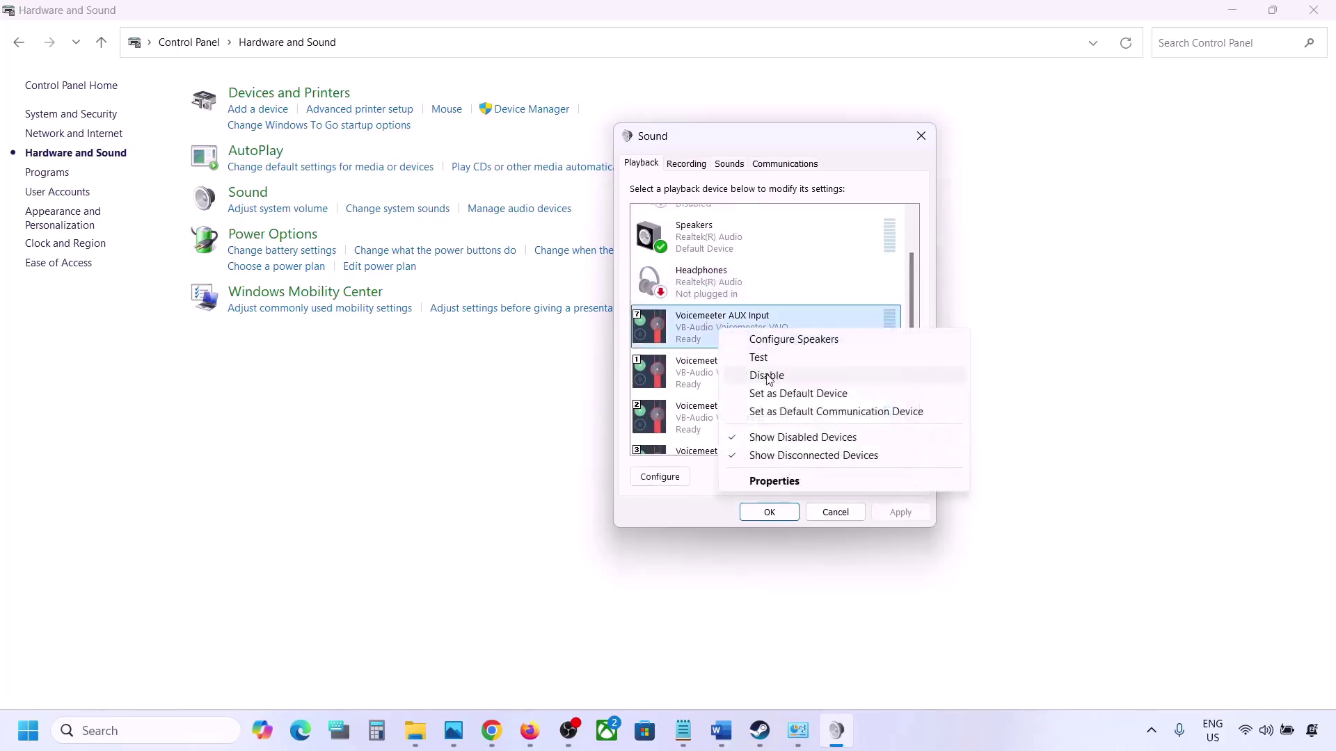
{"action": "left_click", "coordinate": [769, 376]}
{"action": "right_click", "coordinate": [727, 376]}
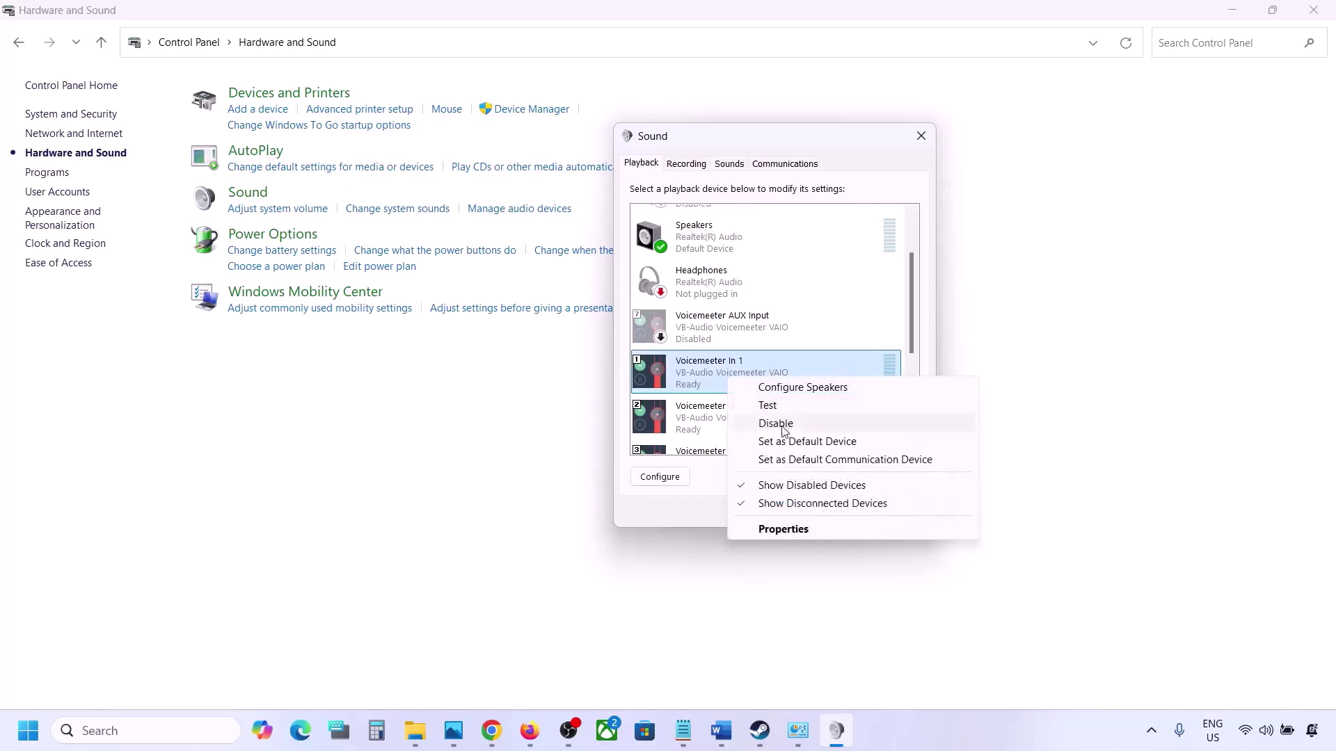
{"action": "left_click", "coordinate": [779, 423]}
- Disable the Voicemeeter In 2 and Voicemeeter In 3 playback devices
{"action": "scroll", "coordinate": [772, 417], "scroll_direction": "down", "scroll_amount": 1}
{"action": "left_click", "coordinate": [731, 375]}
{"action": "right_click", "coordinate": [730, 376]}
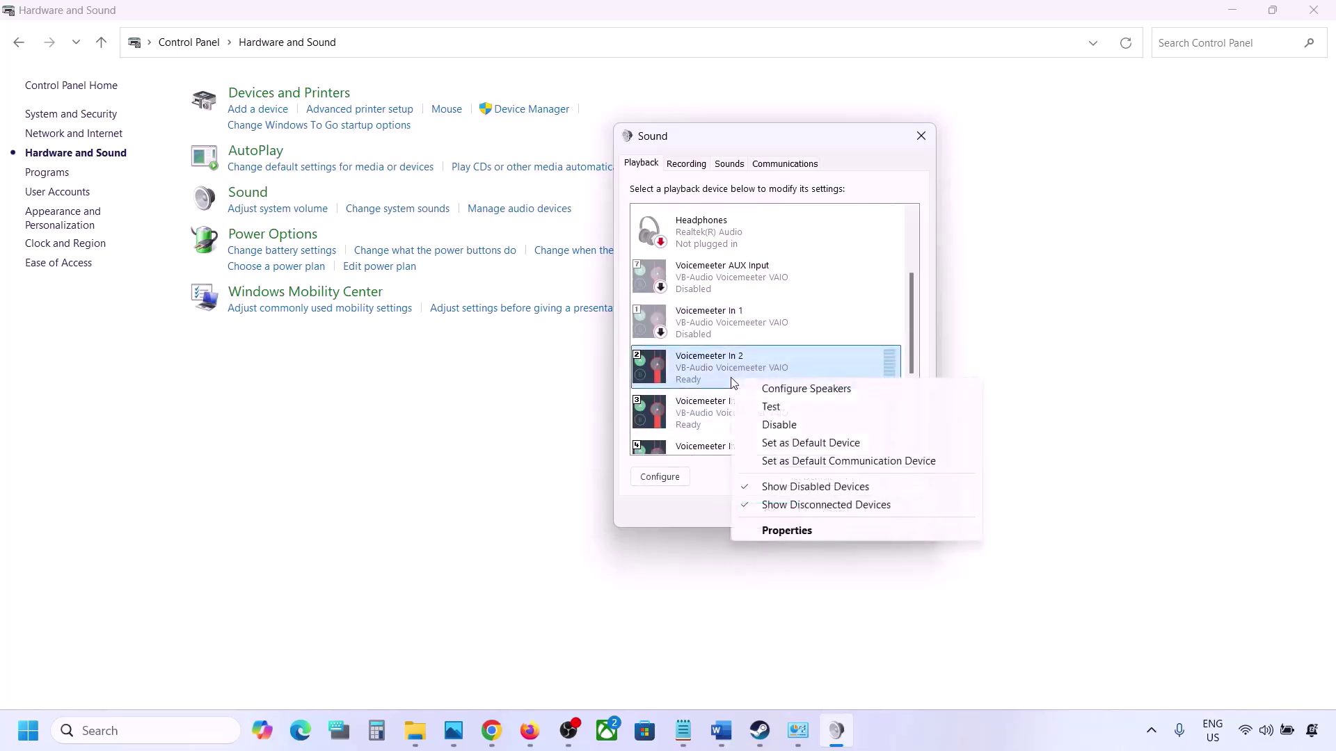
{"action": "left_click", "coordinate": [779, 424]}
{"action": "left_click", "coordinate": [717, 420]}
{"action": "right_click", "coordinate": [717, 420]}
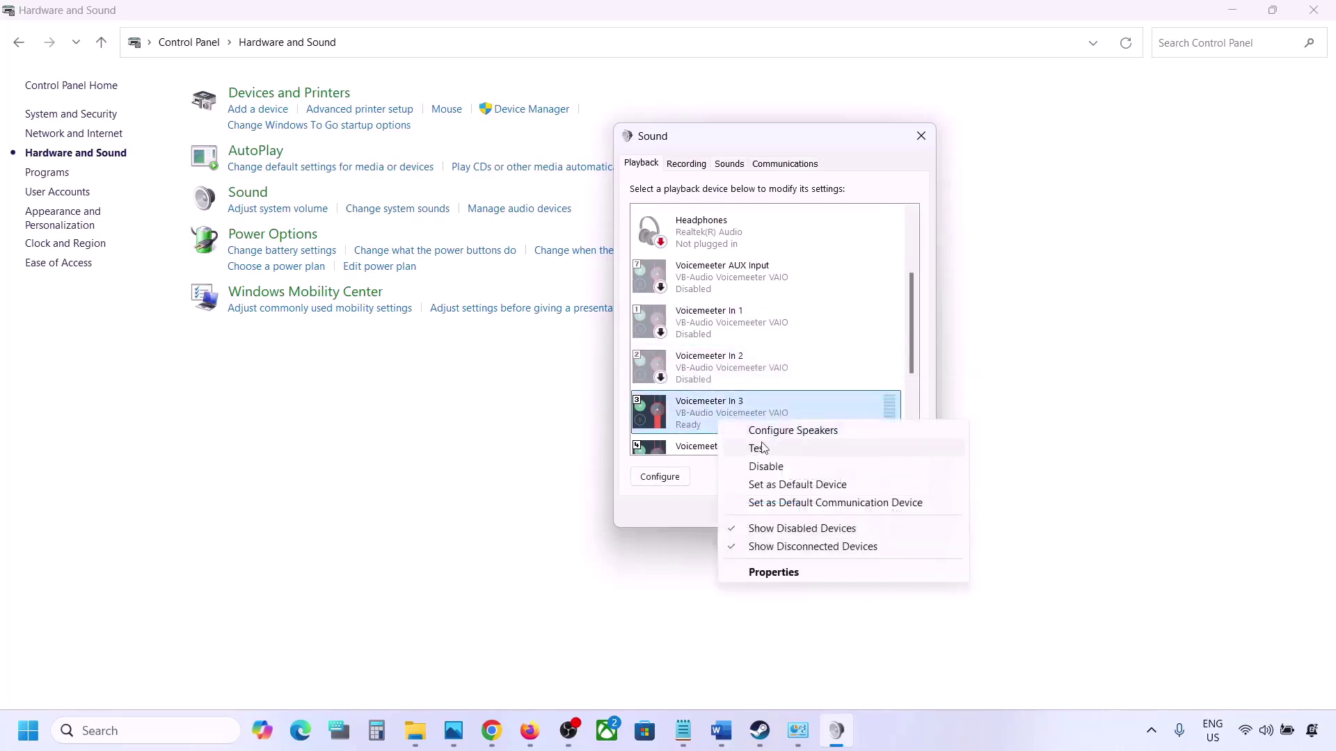
{"action": "left_click", "coordinate": [765, 465]}
- Disable the Voicemeeter Input and Voicemeeter In 5 playback devices
{"action": "scroll", "coordinate": [748, 410], "scroll_direction": "down", "scroll_amount": 4}
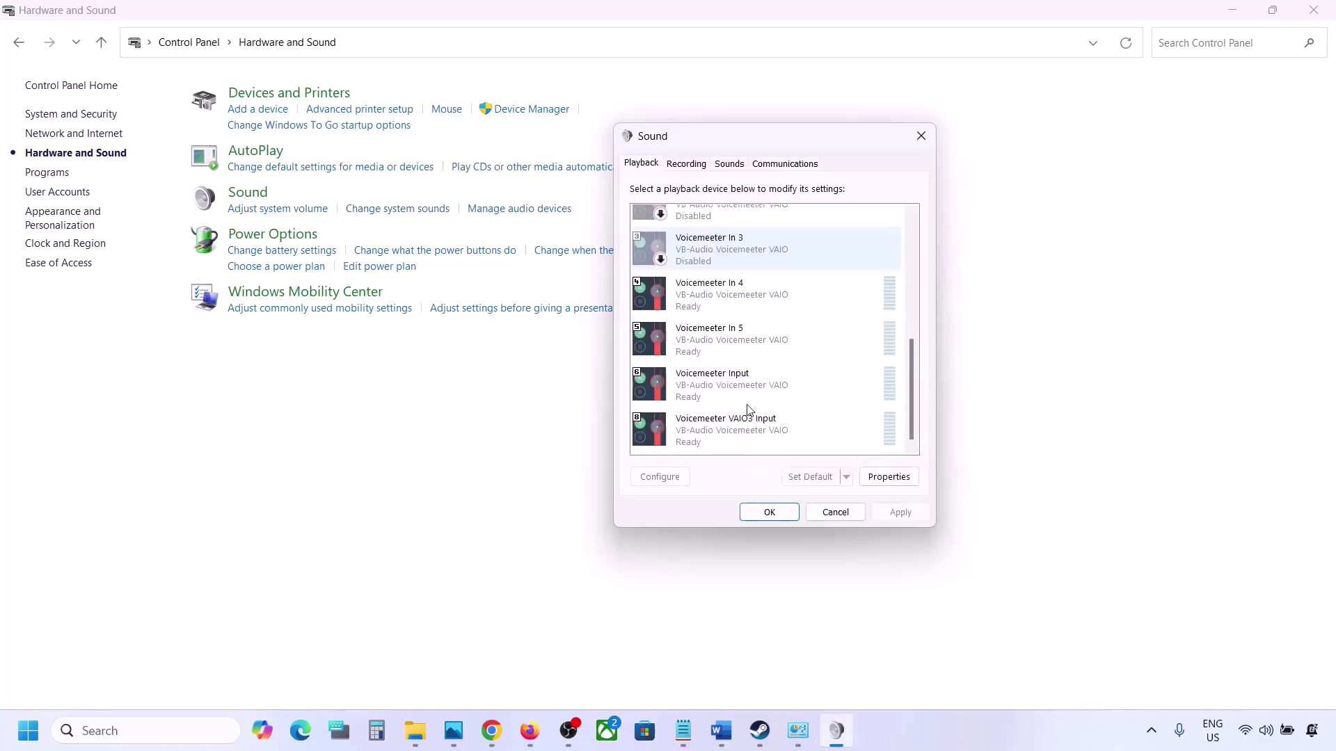
{"action": "left_click", "coordinate": [711, 387]}
{"action": "right_click", "coordinate": [711, 387]}
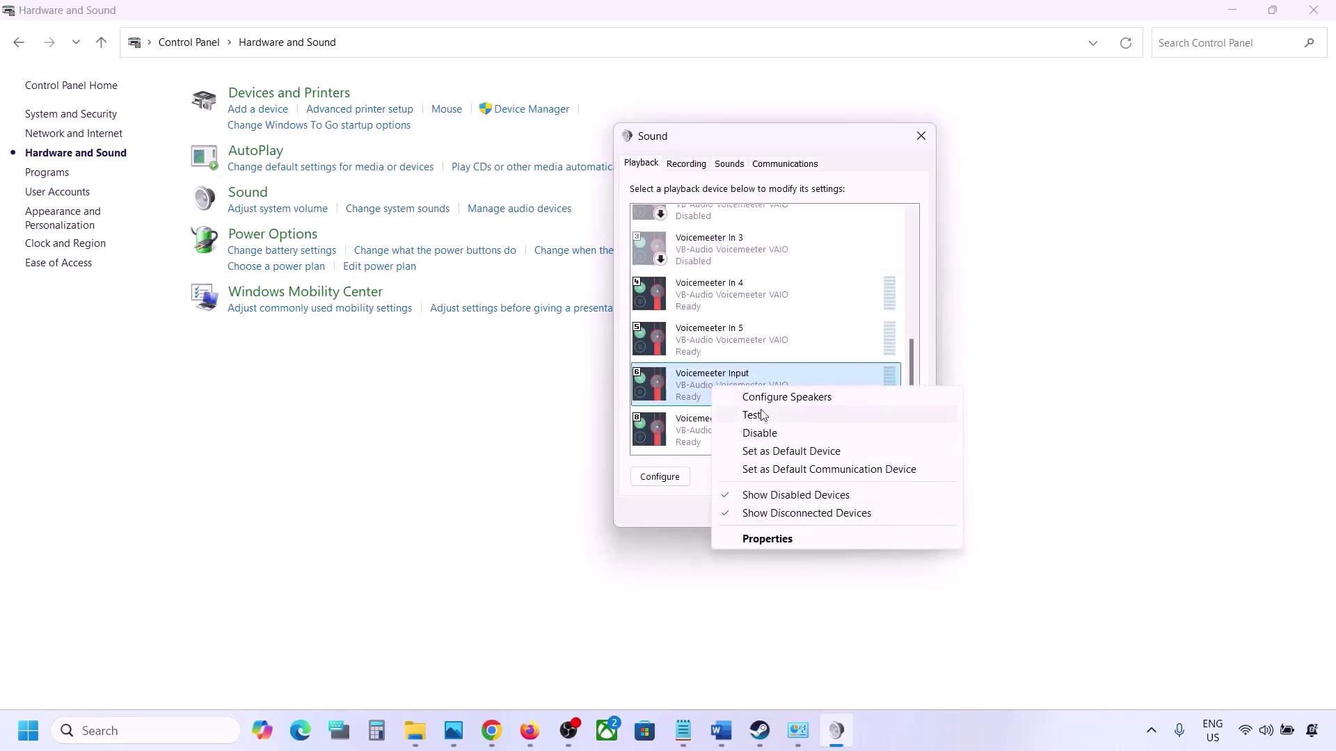
{"action": "left_click", "coordinate": [765, 434]}
{"action": "left_click", "coordinate": [764, 442]}
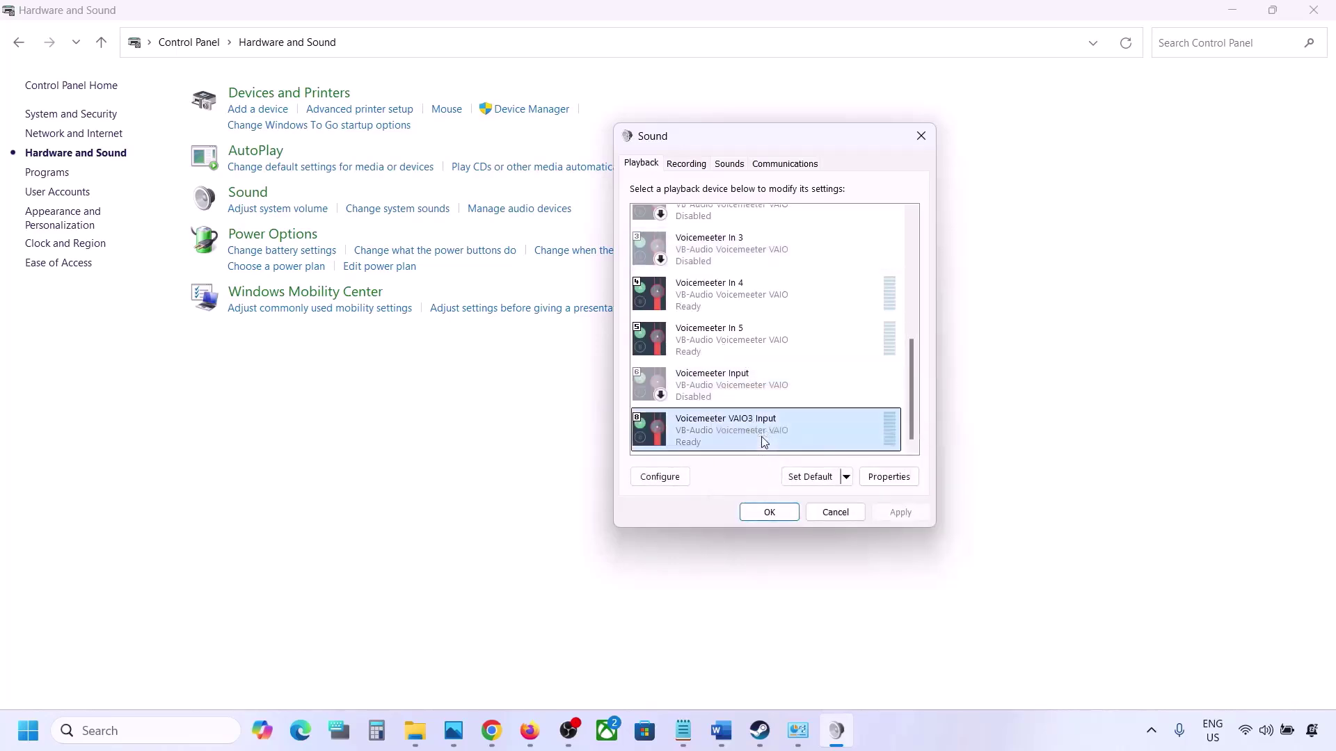
{"action": "right_click", "coordinate": [704, 348]}
{"action": "left_click", "coordinate": [749, 393]}
- Disable the Voicemeeter In 4 and Voicemeeter VAIO3 Input playback devices
{"action": "left_click", "coordinate": [710, 296]}
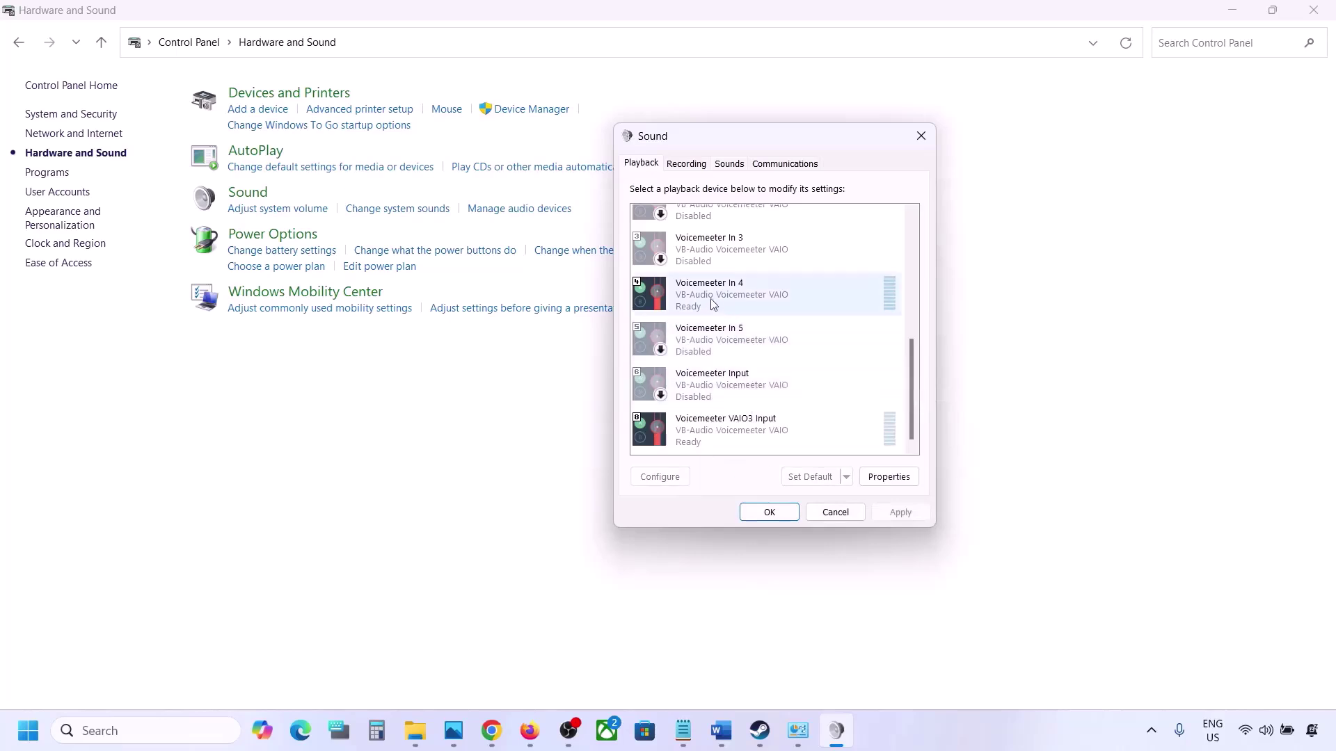
{"action": "right_click", "coordinate": [710, 296]}
{"action": "left_click", "coordinate": [749, 341]}
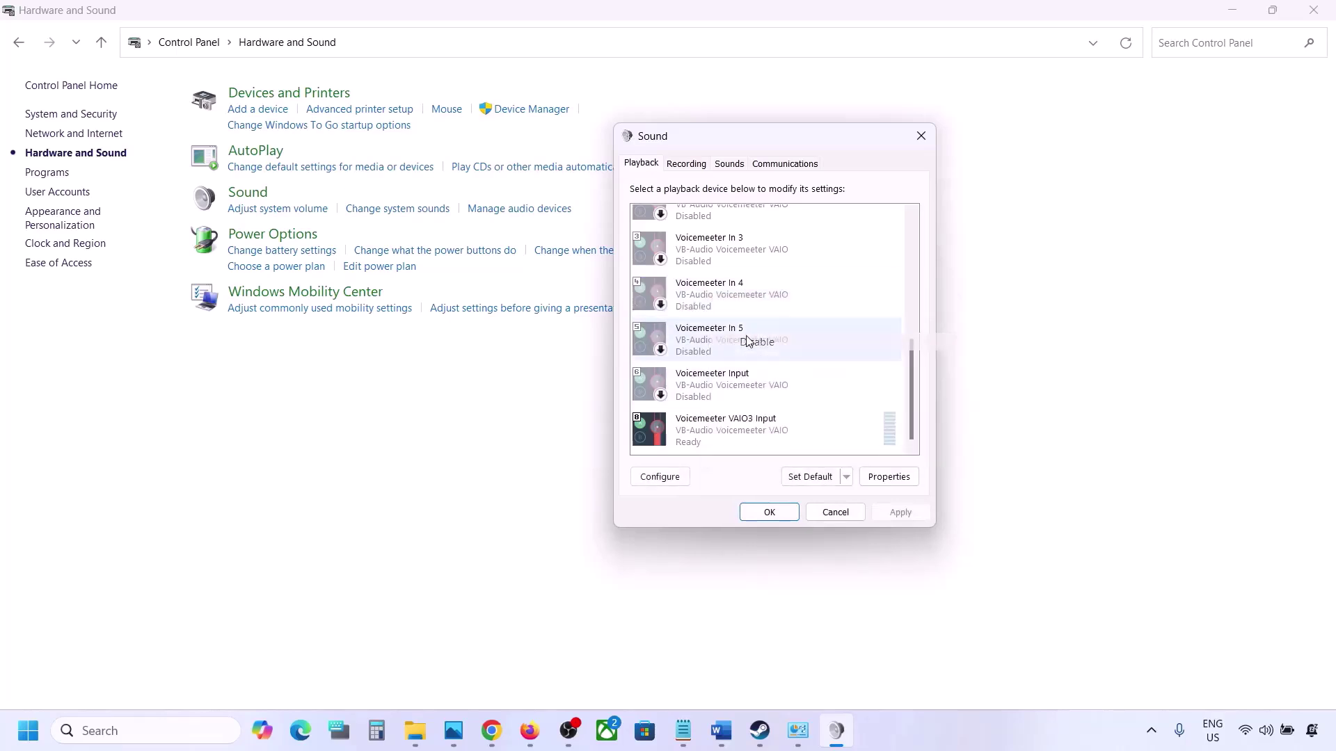
{"action": "right_click", "coordinate": [708, 426]}
{"action": "left_click", "coordinate": [753, 469]}
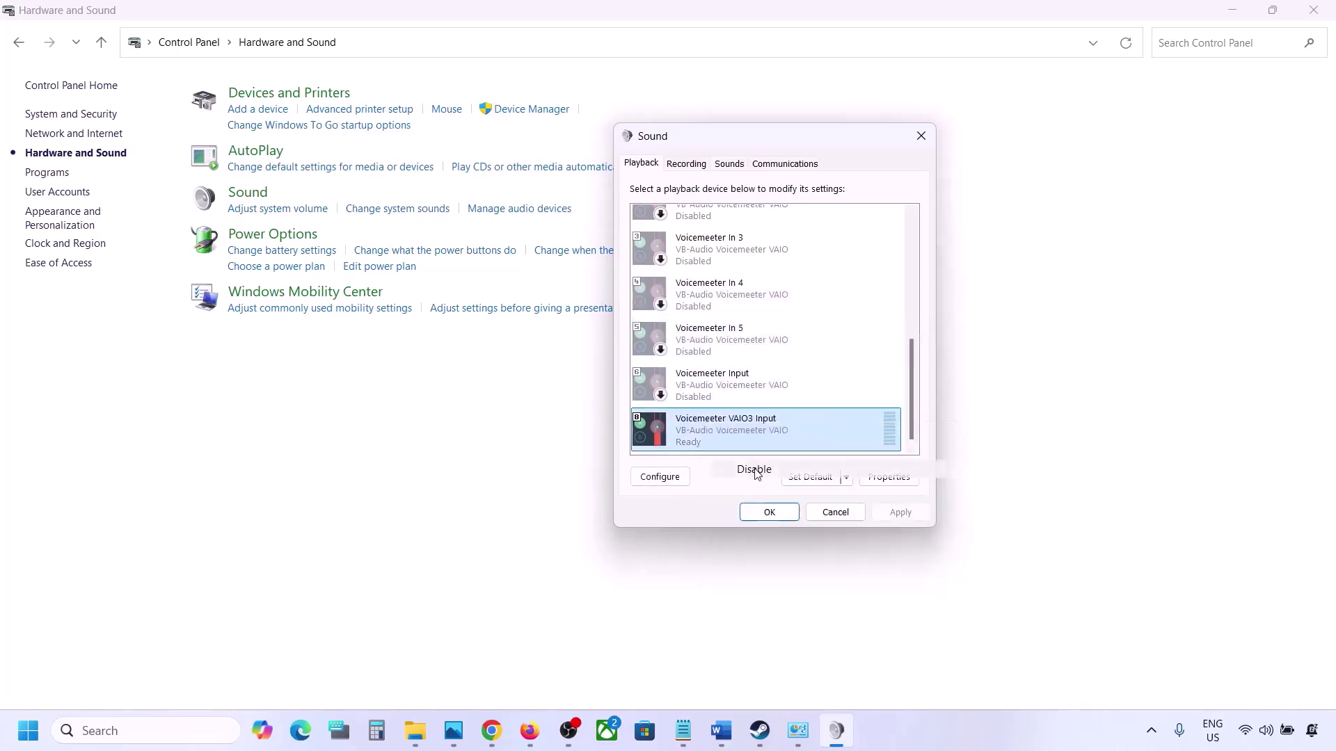
- Check the default status of the Speakers (Realtek(R) Audio) playback device and examine the list of recording devices
{"action": "scroll", "coordinate": [717, 296], "scroll_direction": "up", "scroll_amount": 5}
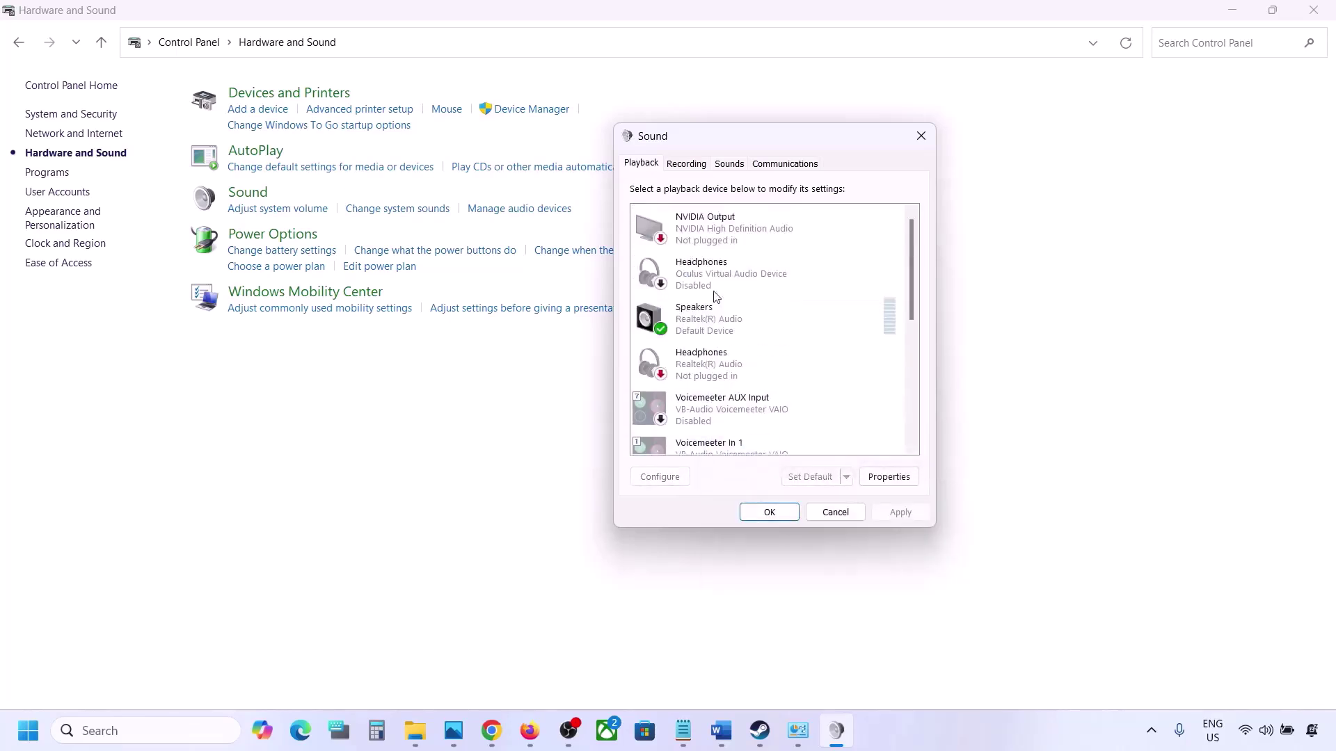
{"action": "right_click", "coordinate": [738, 322]}
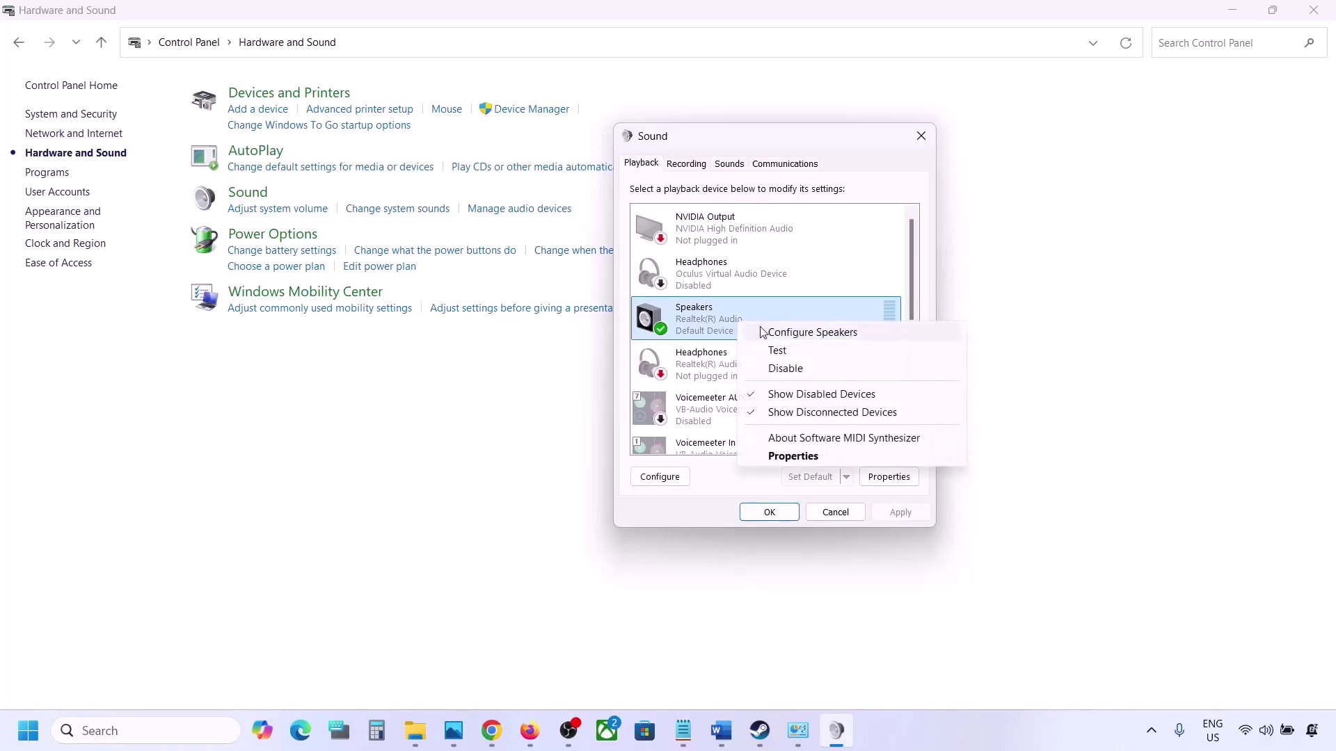
{"action": "left_click", "coordinate": [706, 339]}
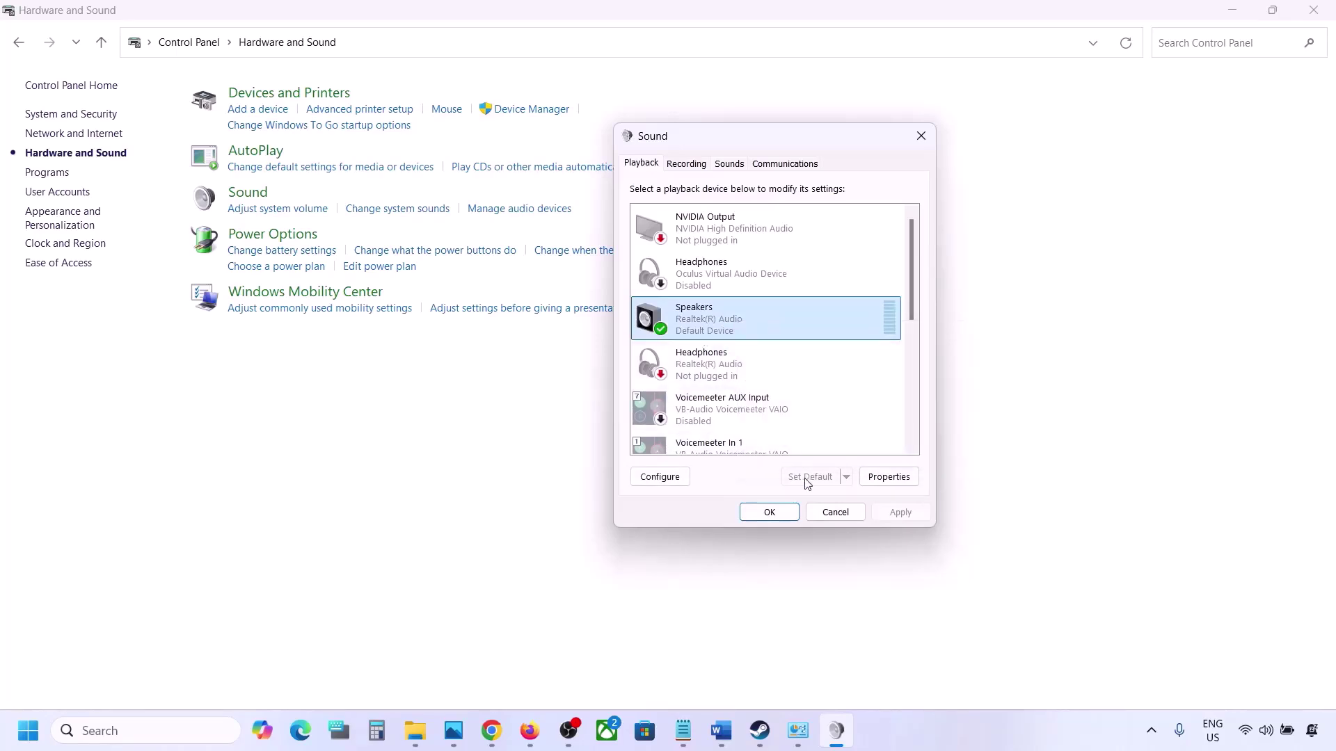
{"action": "left_click", "coordinate": [688, 164]}
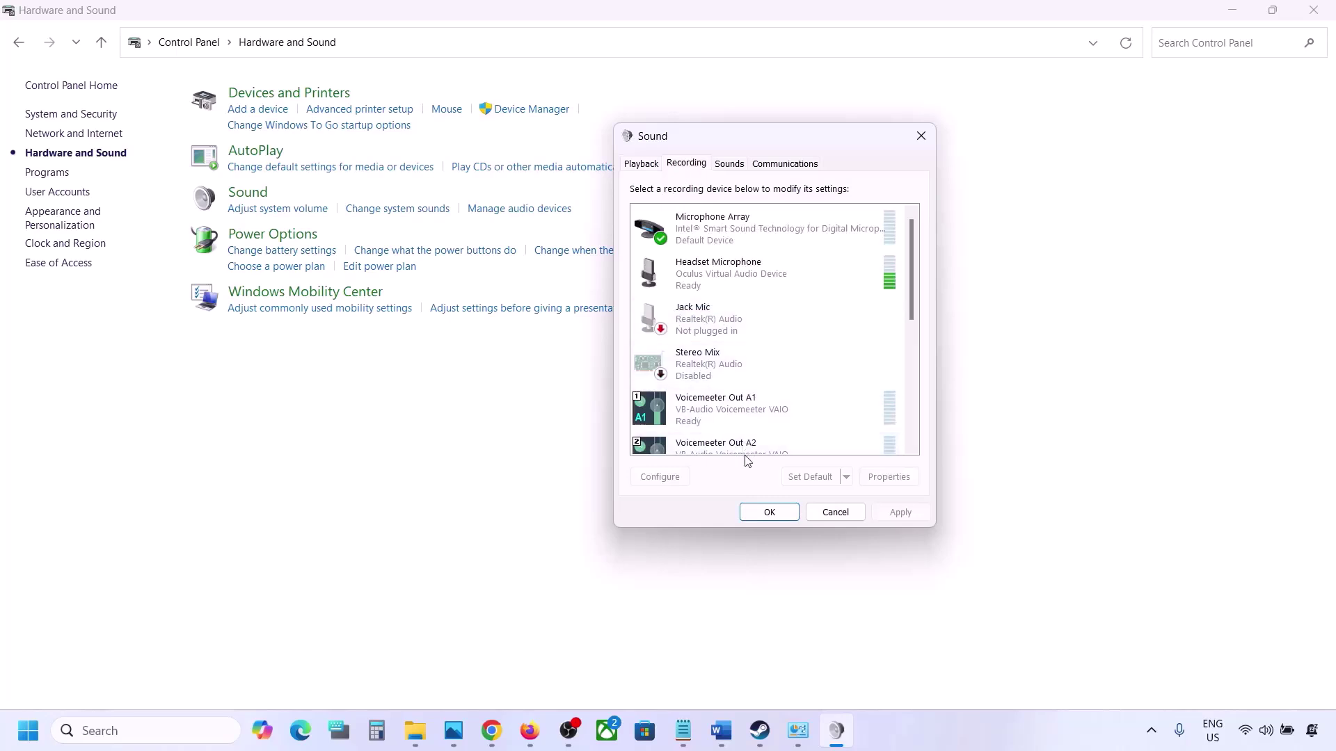
{"action": "scroll", "coordinate": [740, 358], "scroll_direction": "down", "scroll_amount": 5}
{"action": "scroll", "coordinate": [742, 355], "scroll_direction": "up", "scroll_amount": 3}
{"action": "scroll", "coordinate": [741, 356], "scroll_direction": "up", "scroll_amount": 1}
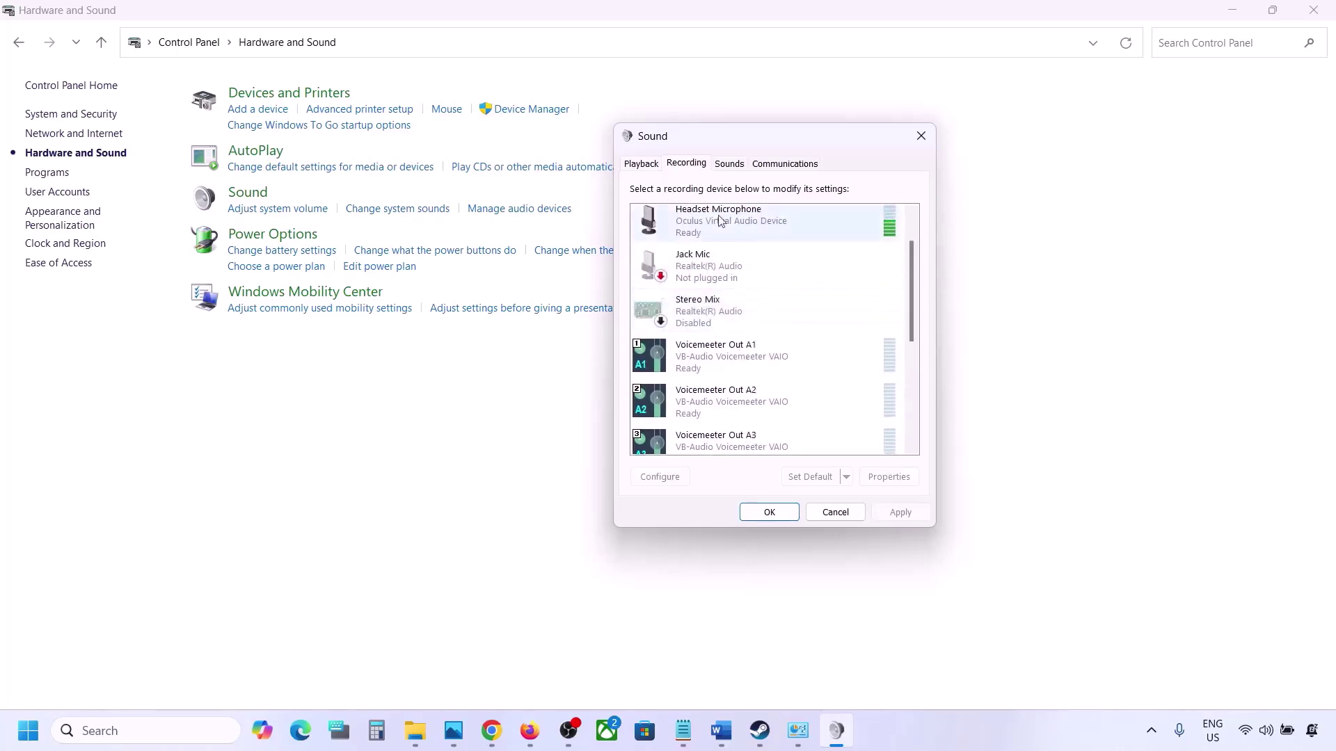
{"action": "left_click", "coordinate": [641, 164]}
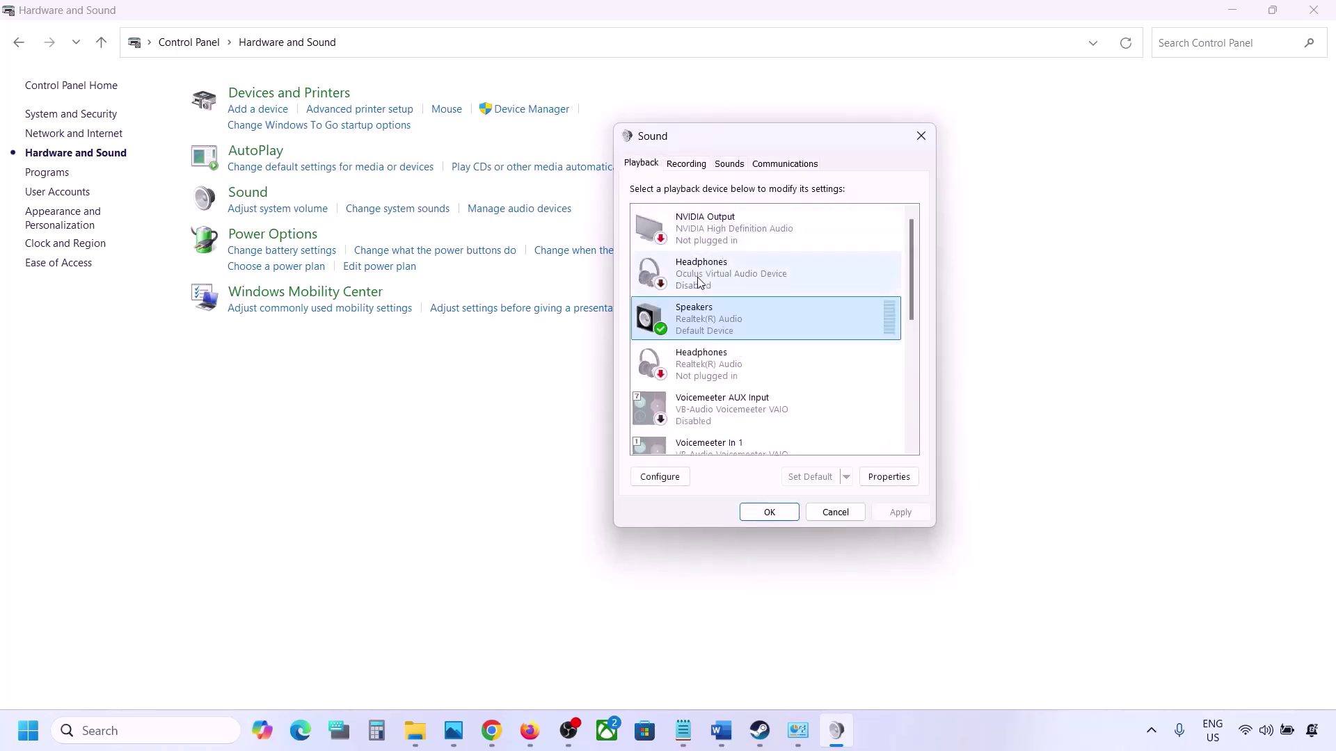
{"action": "left_click", "coordinate": [687, 167]}
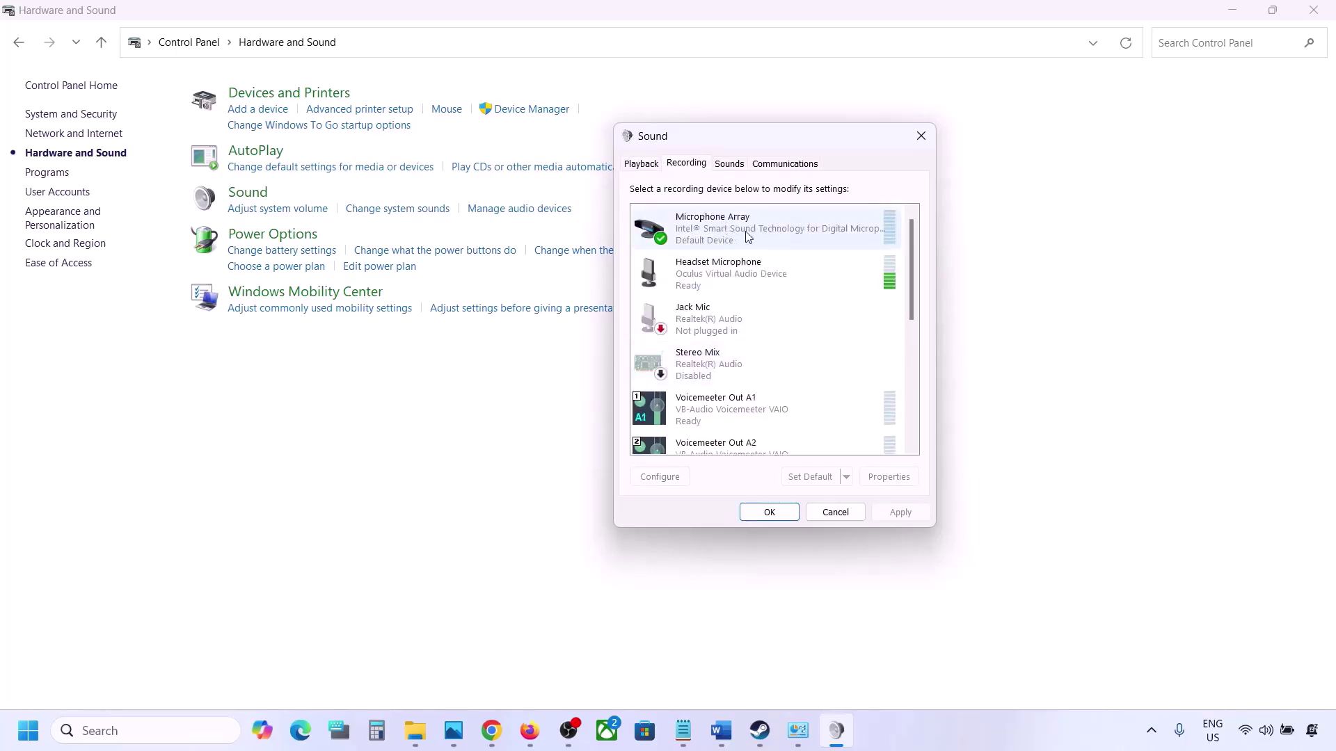
{"action": "left_click", "coordinate": [640, 167]}
- Disable the Headset Microphone (Oculus Virtual Audio Device) recording device and close the Sound dialog
{"action": "left_click", "coordinate": [687, 164]}
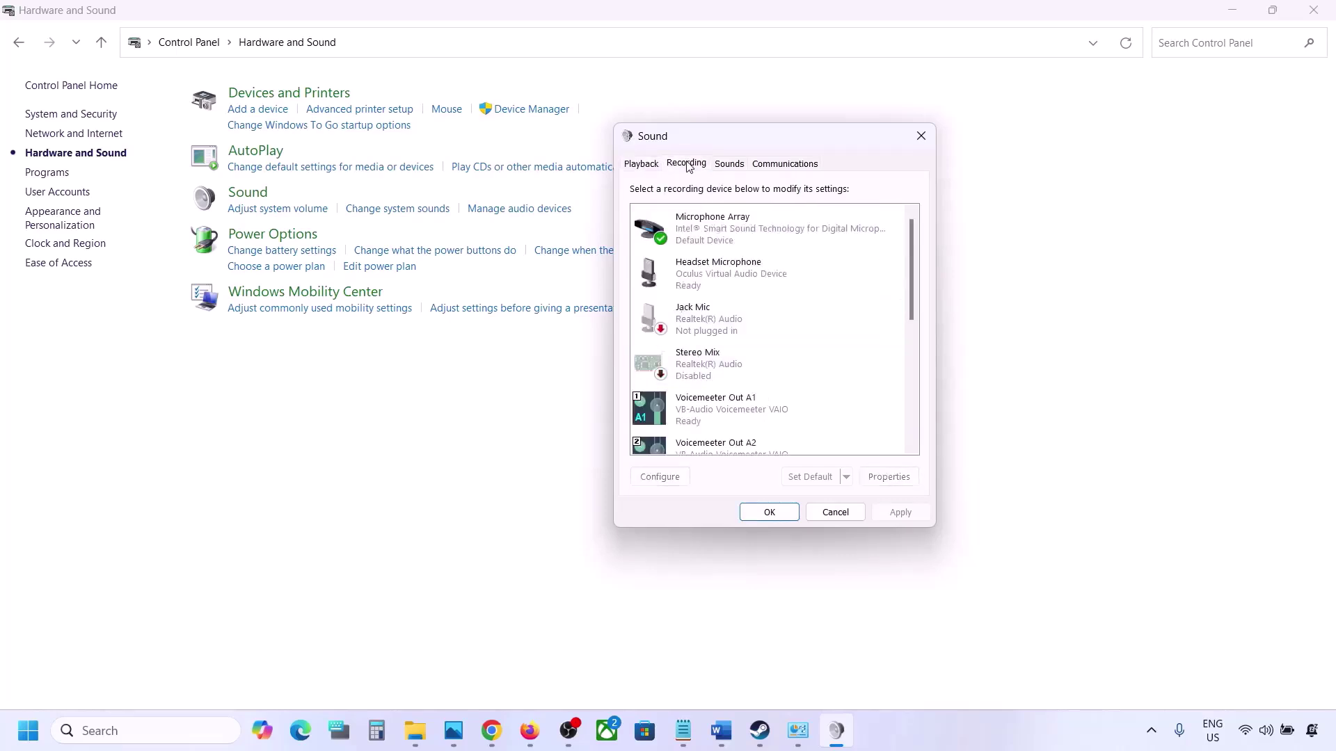
{"action": "left_click", "coordinate": [707, 282]}
{"action": "right_click", "coordinate": [705, 279]}
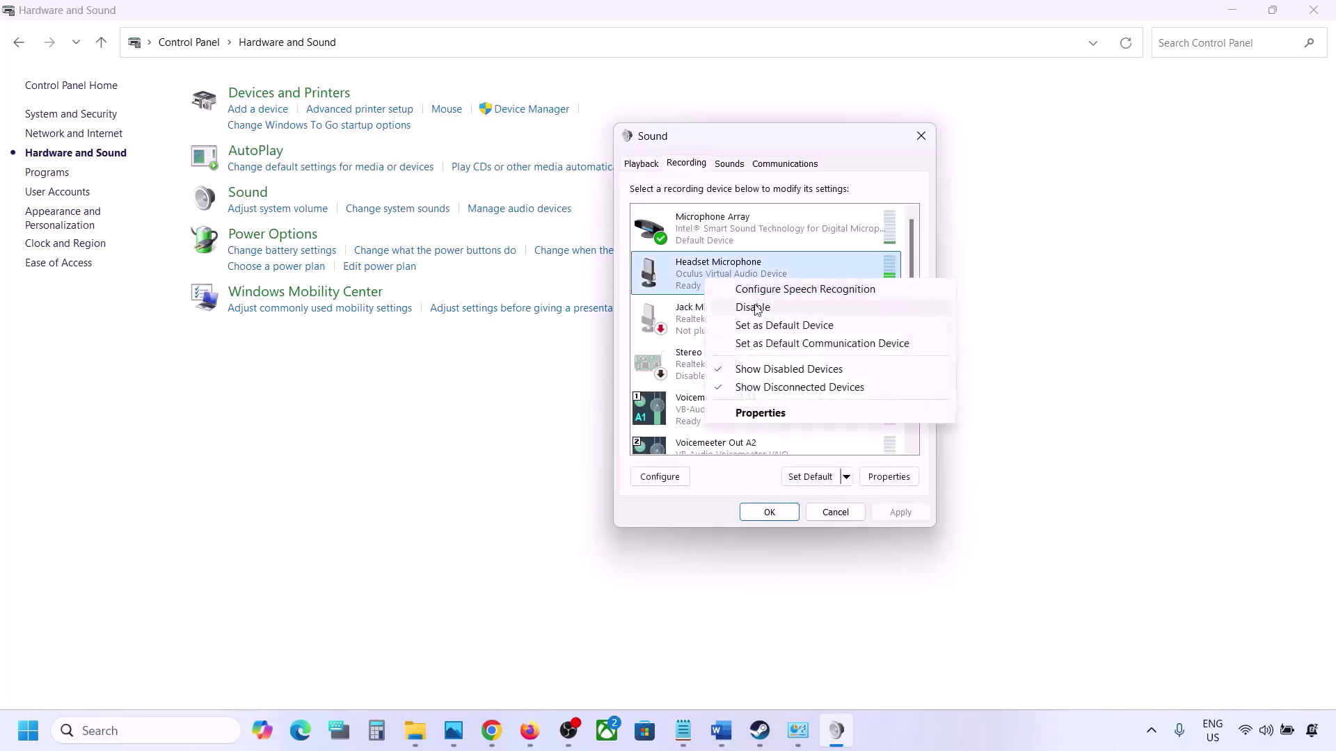
{"action": "left_click", "coordinate": [753, 307]}
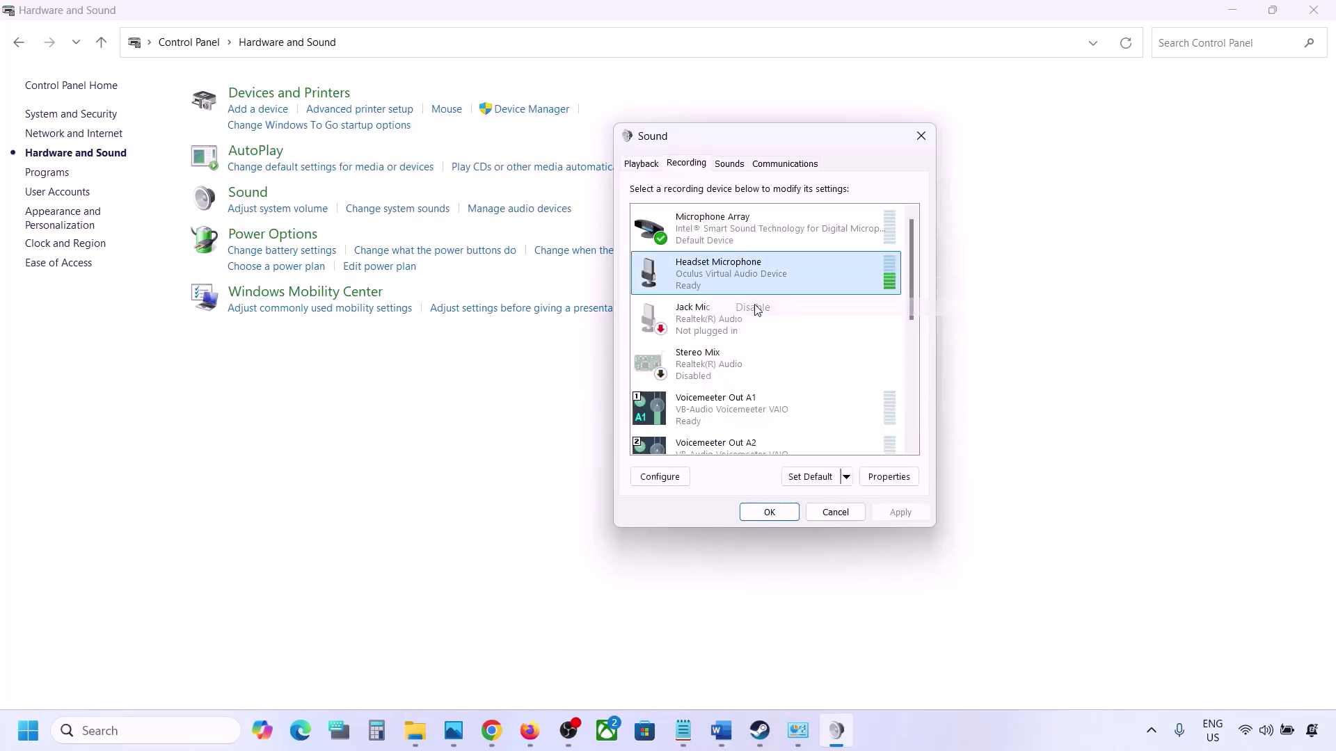
{"action": "left_click", "coordinate": [637, 165]}
{"action": "left_click", "coordinate": [921, 136]}
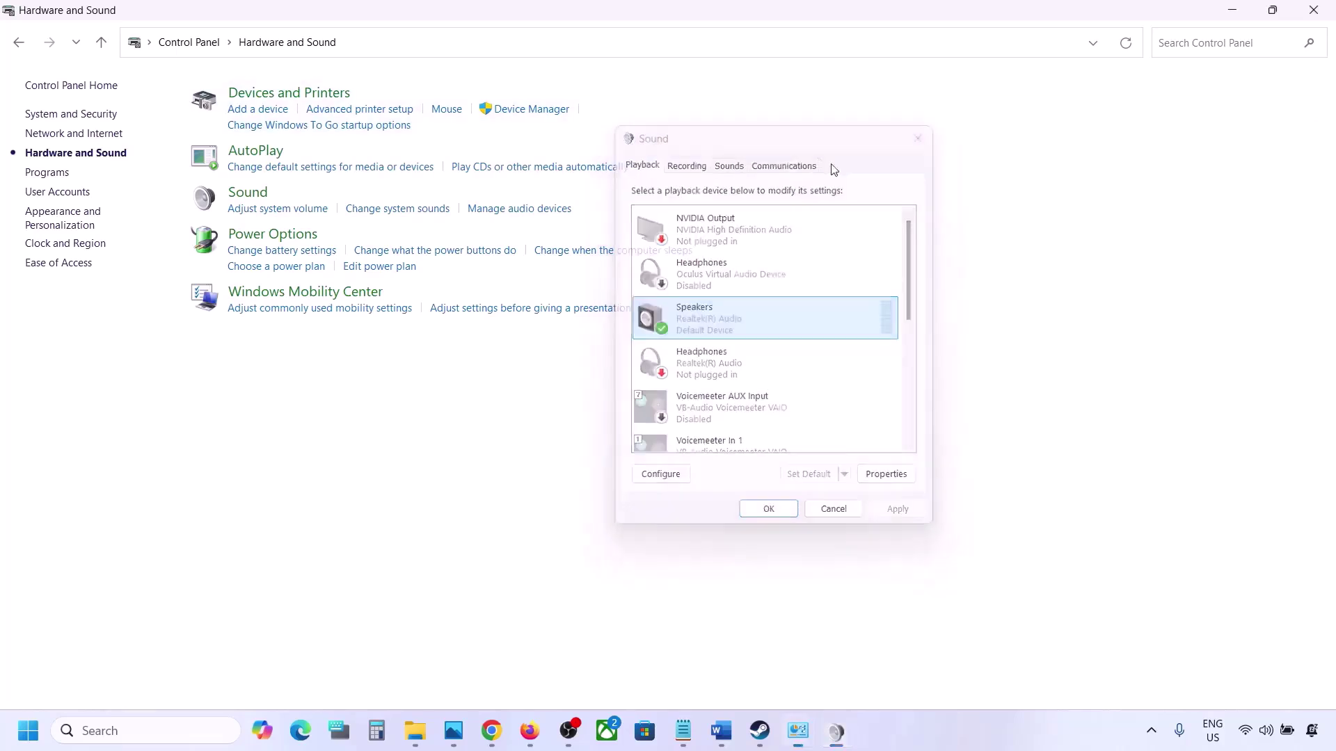
- Open Device Manager and expand the Sound, video and game controllers category
{"action": "right_click", "coordinate": [28, 745]}
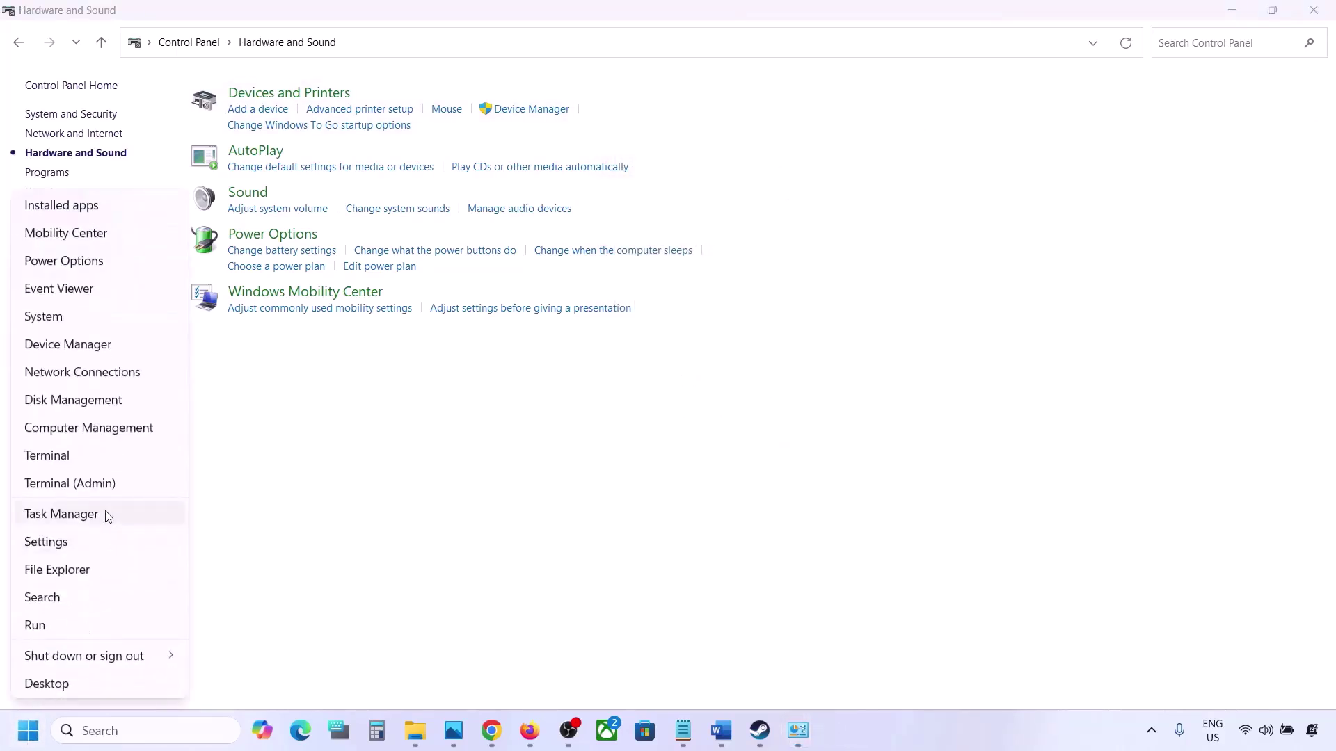
{"action": "left_click", "coordinate": [70, 345]}
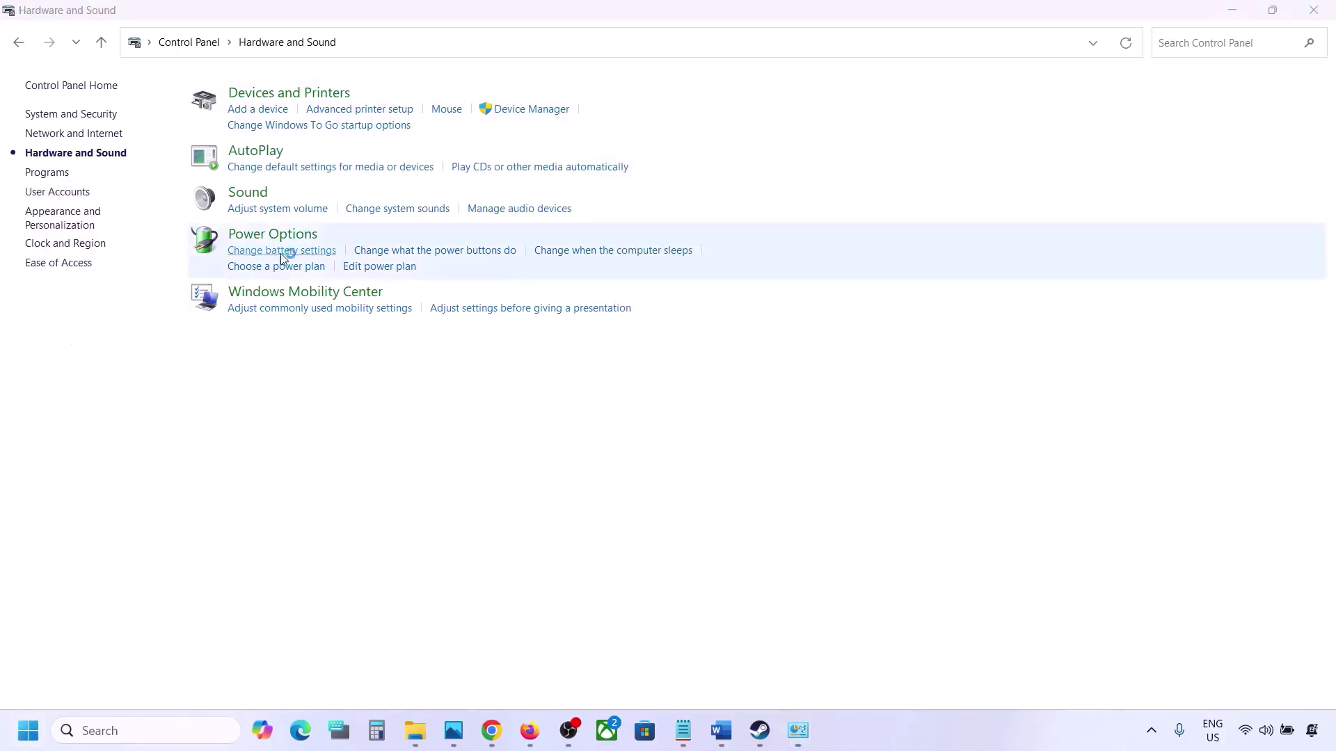
{"action": "scroll", "coordinate": [189, 334], "scroll_direction": "down", "scroll_amount": 1}
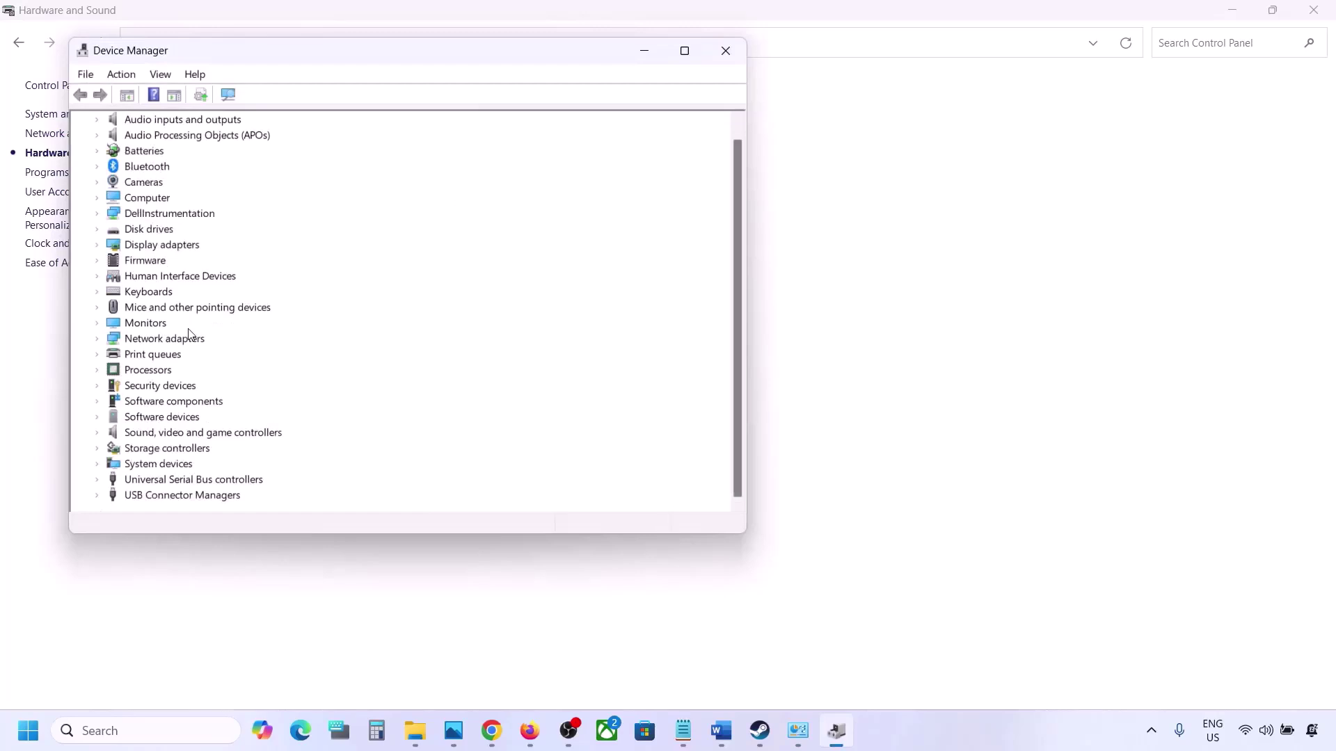
{"action": "left_click", "coordinate": [97, 434]}
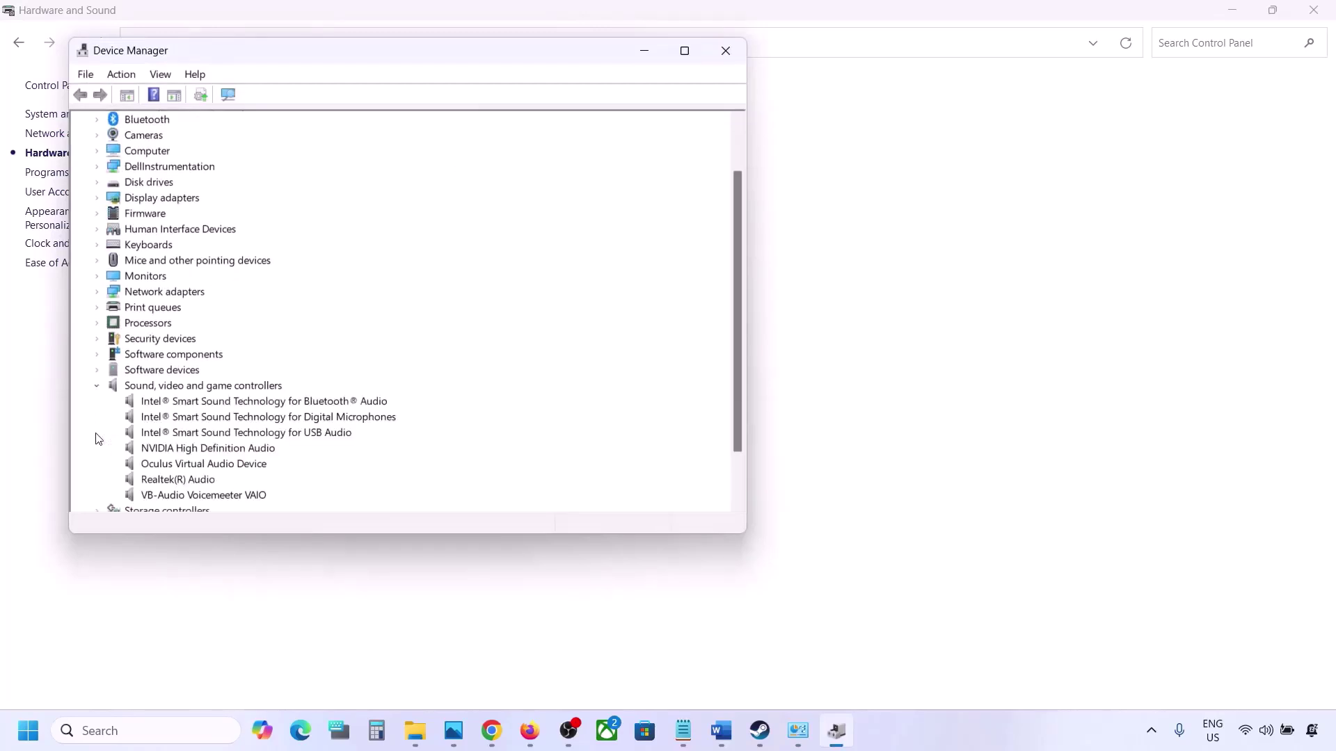
{"action": "scroll", "coordinate": [173, 417], "scroll_direction": "down", "scroll_amount": 1}
{"action": "left_click", "coordinate": [186, 419]}
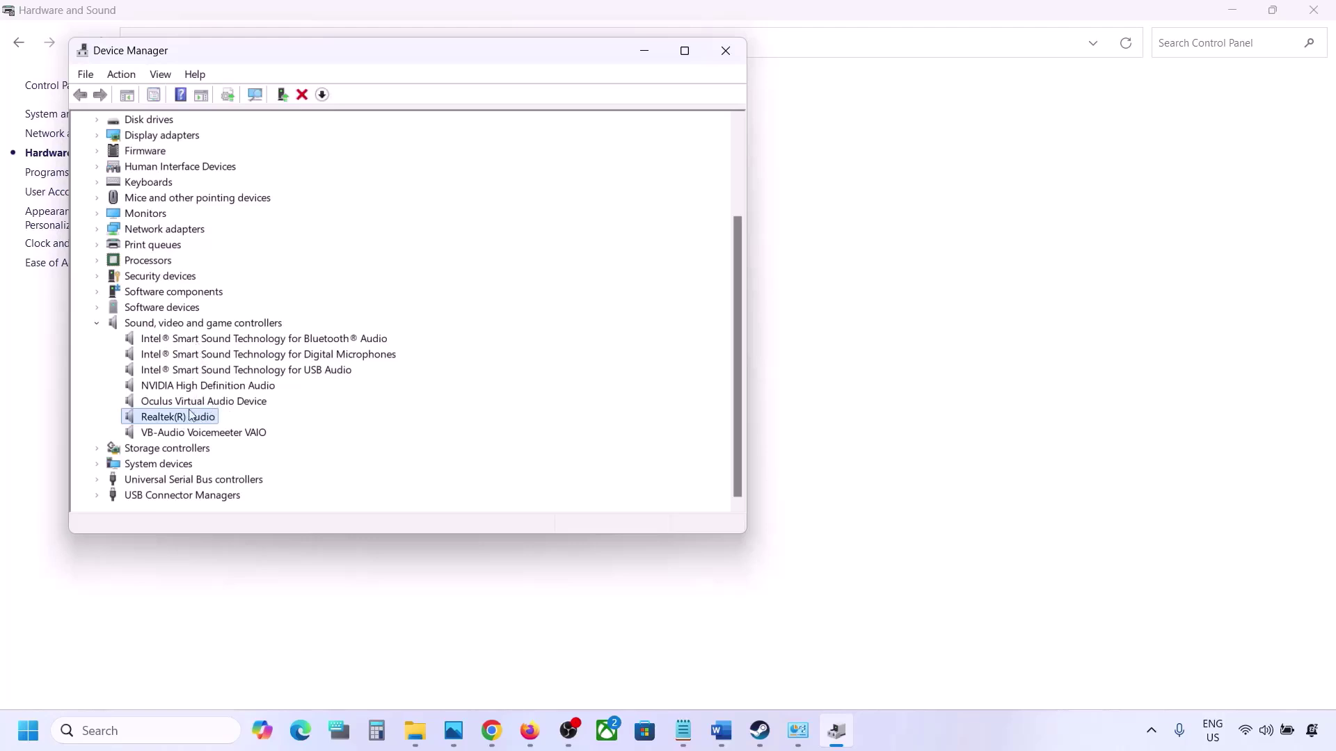
- Disable the VB-Audio Voicemeeter VAIO and Oculus Virtual Audio Device entries under Sound, video and game controllers, confirming each
{"action": "left_click", "coordinate": [182, 434]}
{"action": "right_click", "coordinate": [182, 434]}
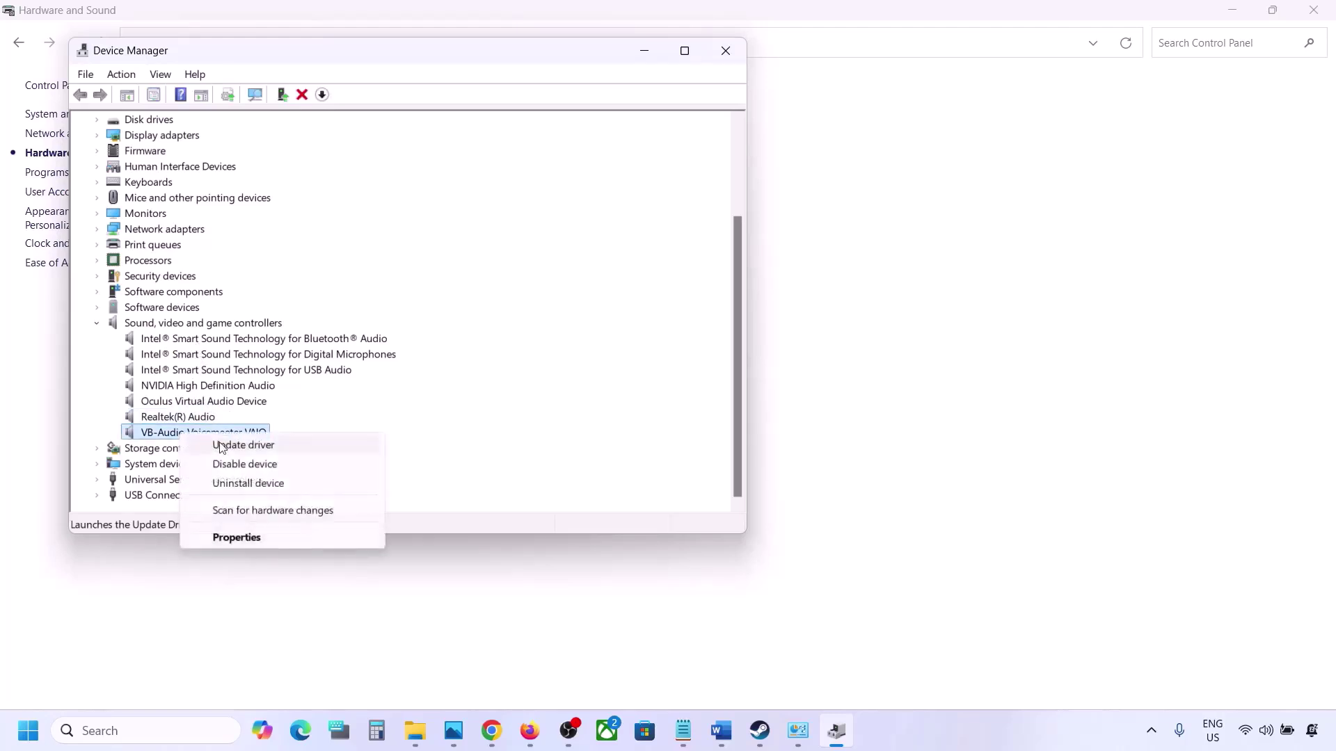
{"action": "left_click", "coordinate": [218, 465]}
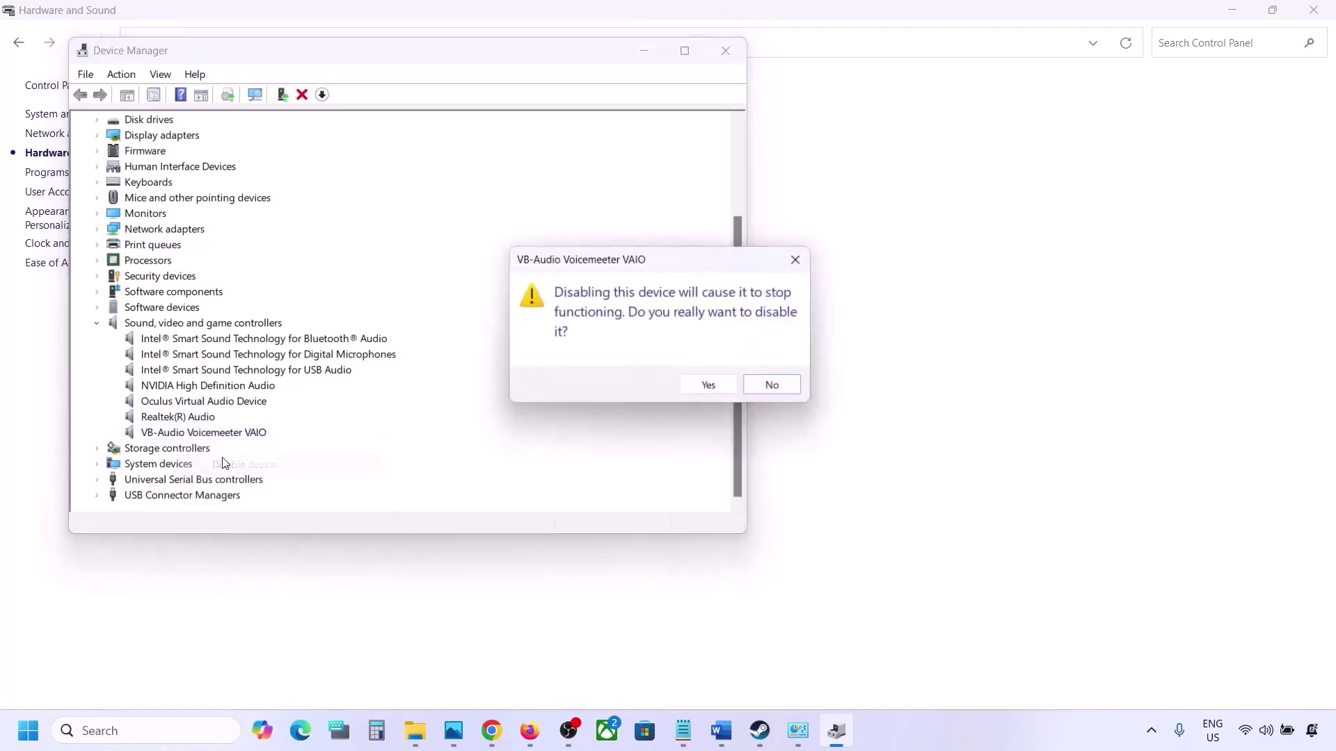
{"action": "left_click", "coordinate": [699, 389]}
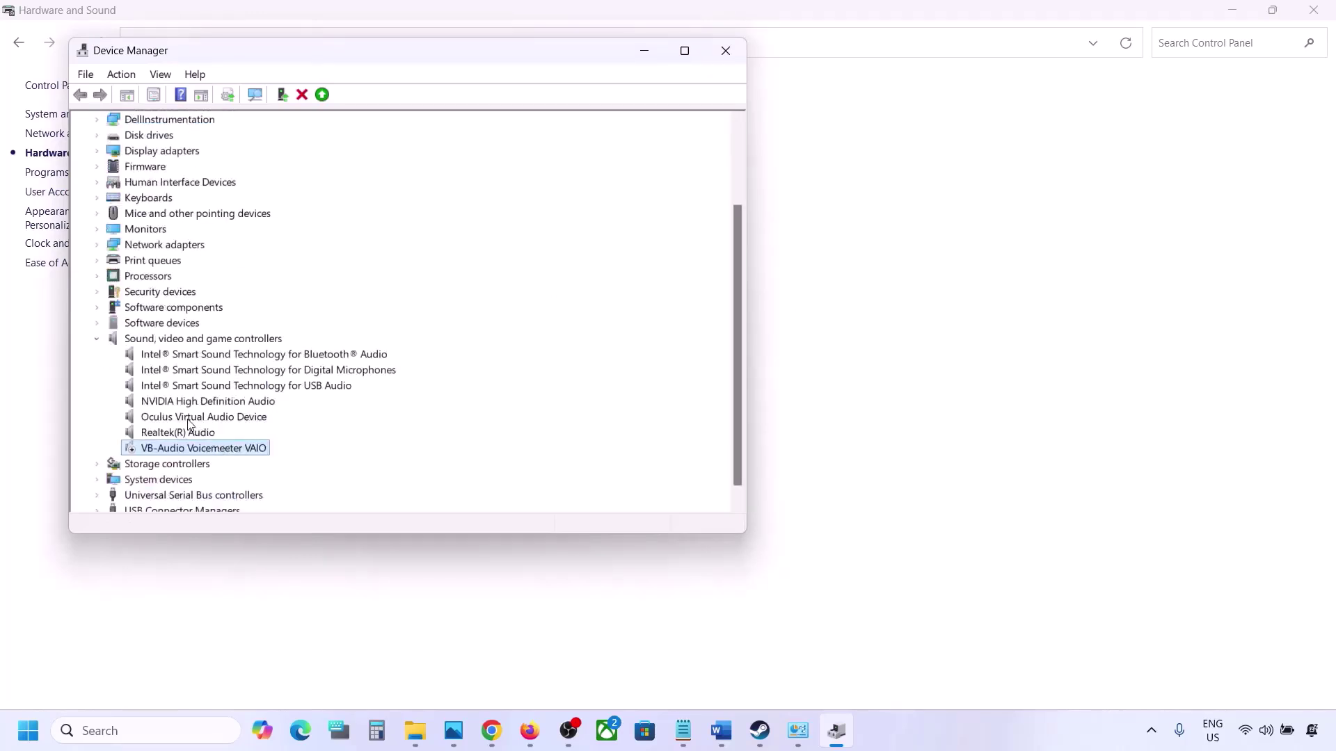
{"action": "left_click", "coordinate": [189, 420]}
{"action": "right_click", "coordinate": [188, 420]}
{"action": "left_click", "coordinate": [252, 450]}
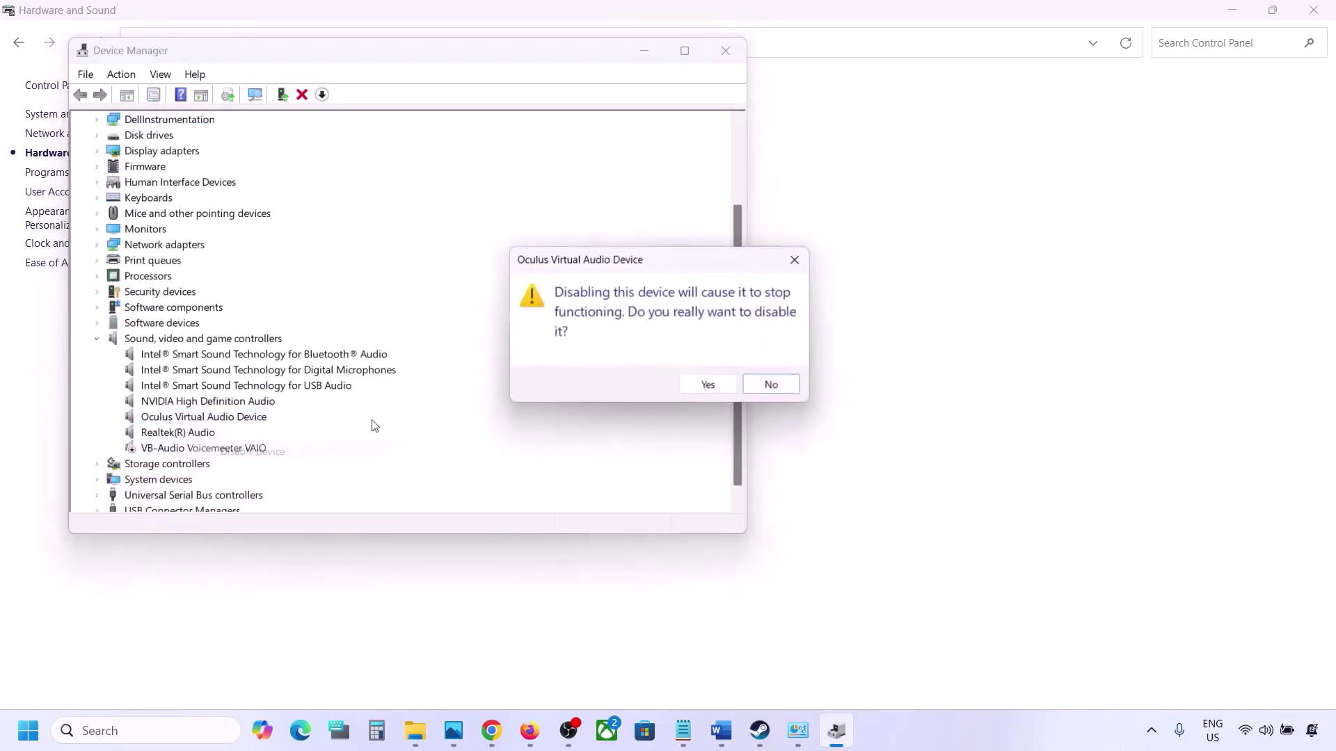
{"action": "left_click", "coordinate": [695, 385]}
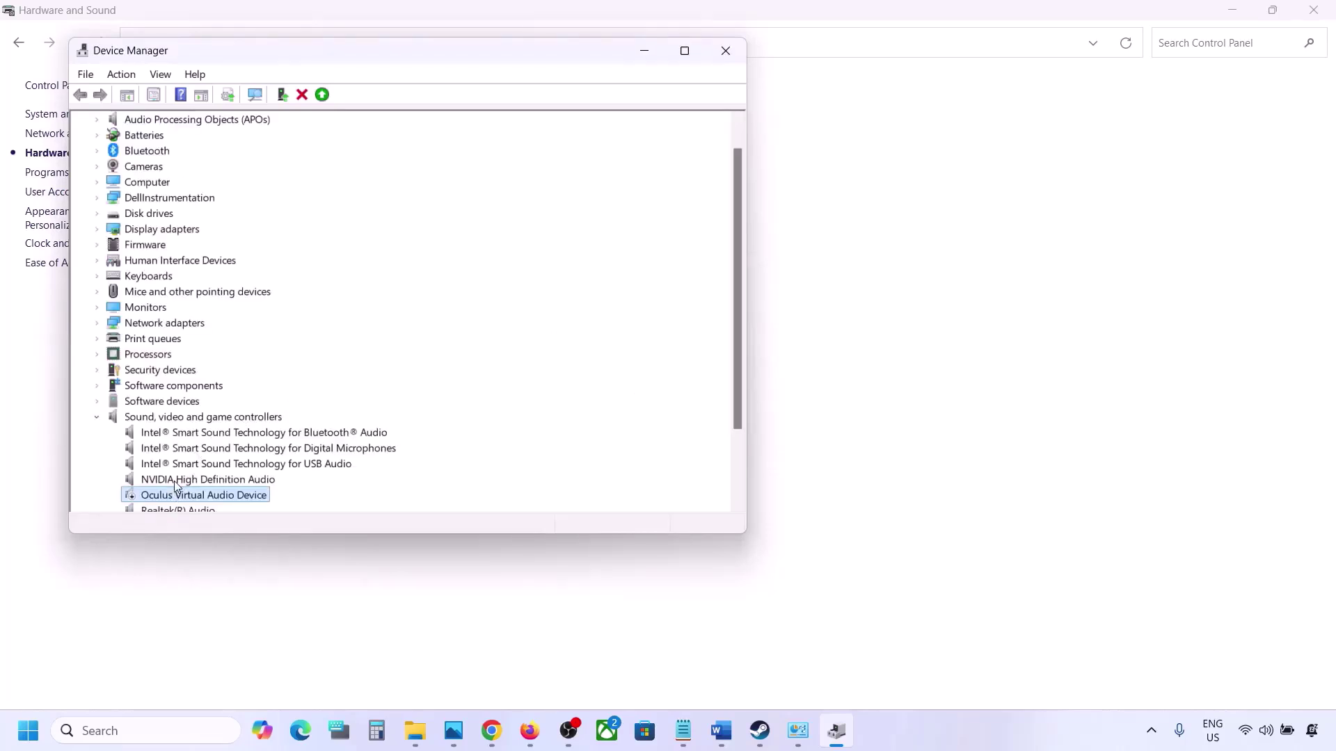
- Disable the NVIDIA High Definition Audio and Intel Smart Sound Technology for Bluetooth Audio devices, confirming each
{"action": "left_click", "coordinate": [178, 483]}
{"action": "right_click", "coordinate": [178, 485]}
{"action": "left_click", "coordinate": [238, 512]}
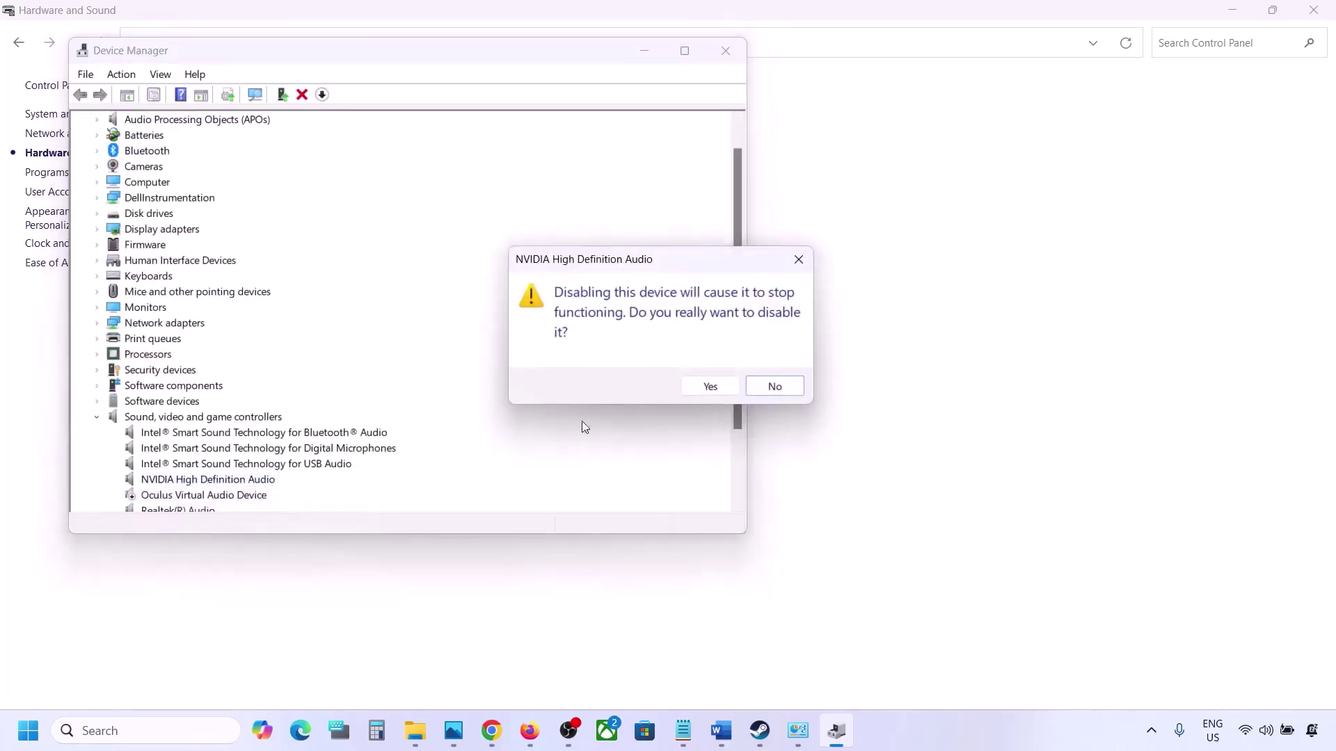
{"action": "left_click", "coordinate": [693, 386]}
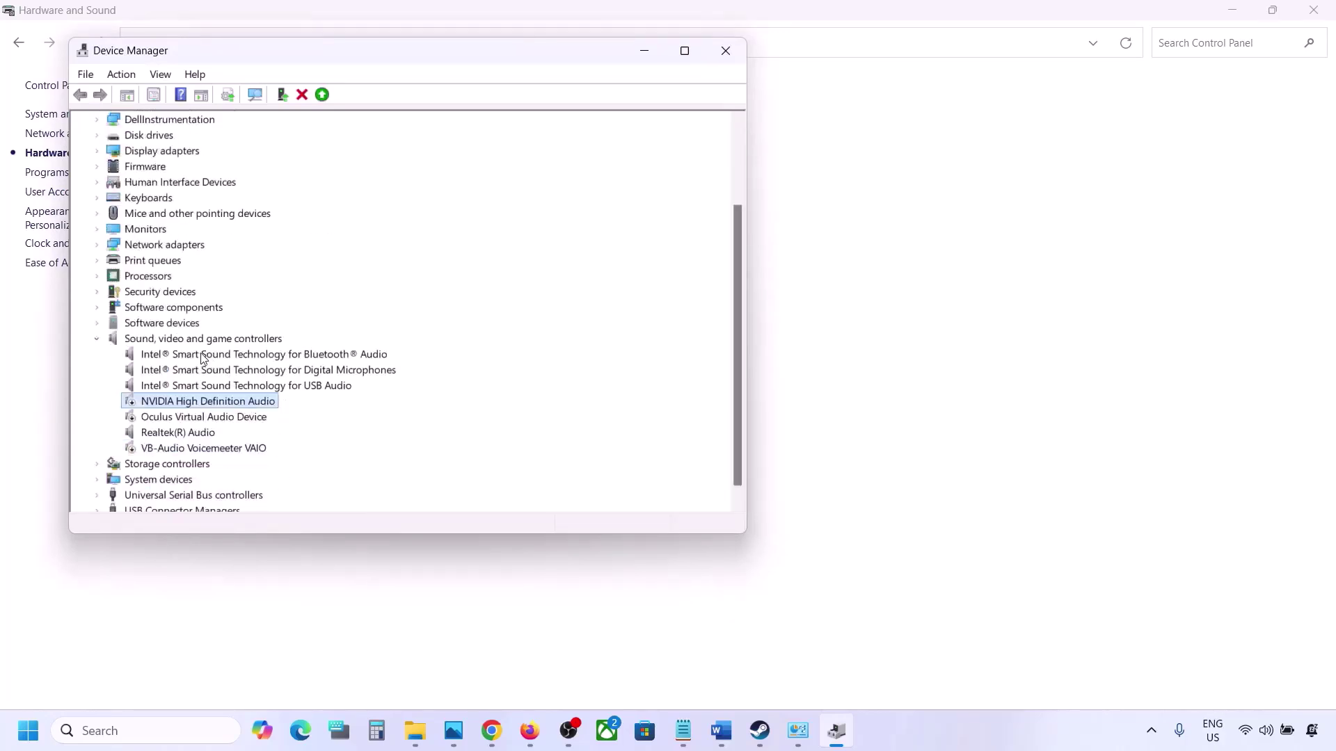
{"action": "left_click", "coordinate": [203, 356]}
{"action": "right_click", "coordinate": [203, 357]}
{"action": "left_click", "coordinate": [257, 387]}
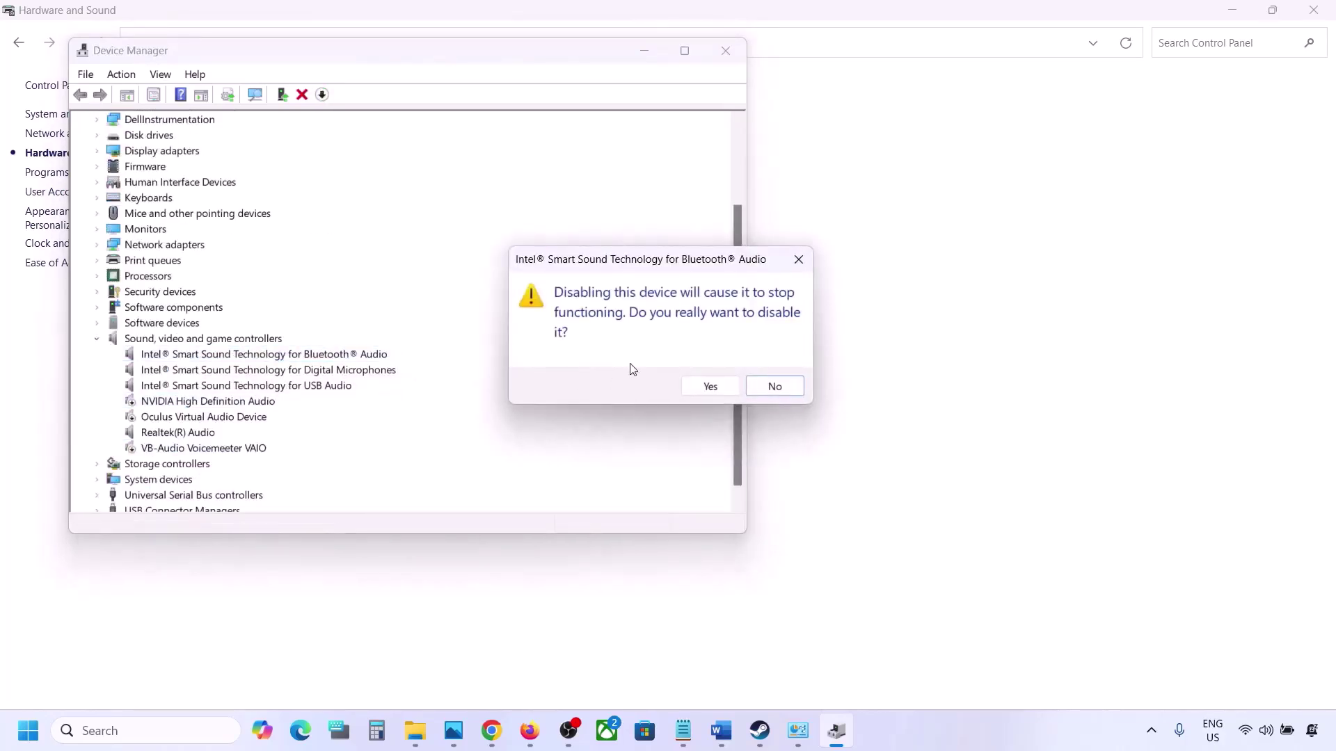
{"action": "left_click", "coordinate": [704, 387]}
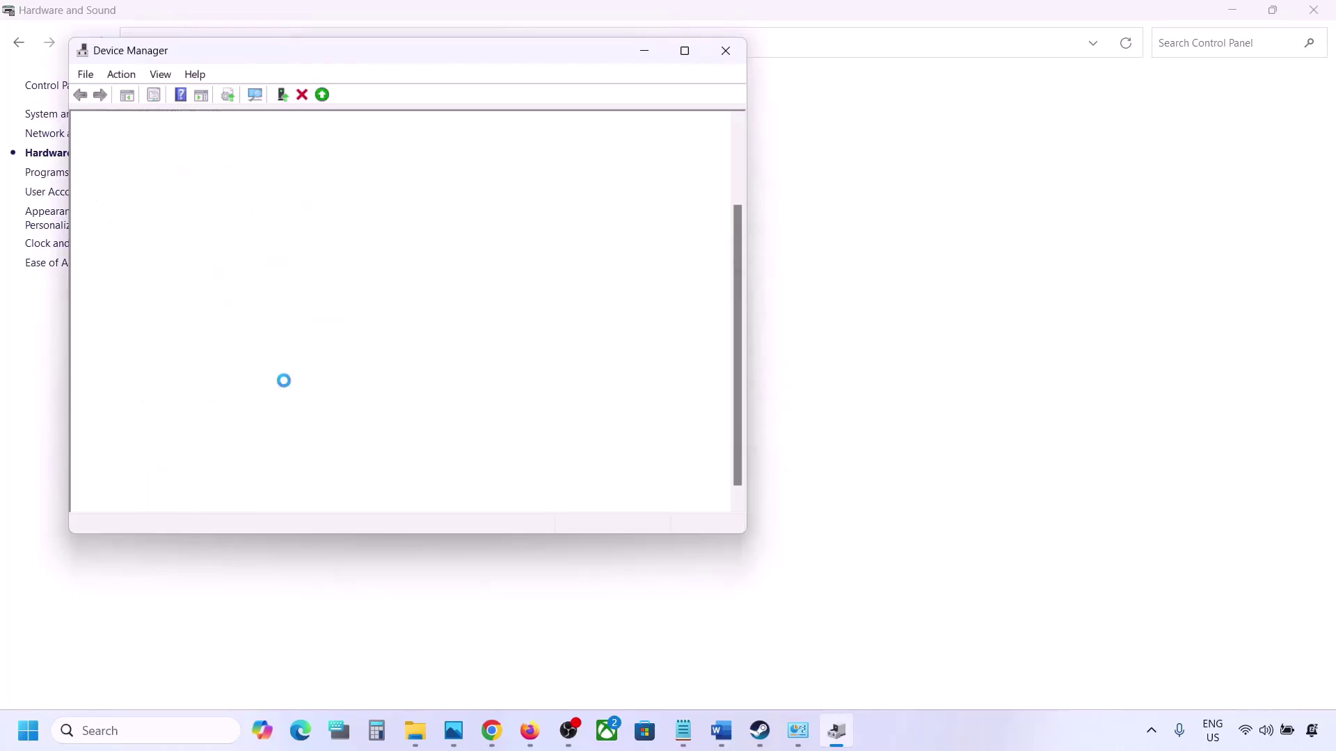
- Disable the Intel Smart Sound Technology for Digital Microphones device and decline restarting the computer
{"action": "right_click", "coordinate": [227, 390]}
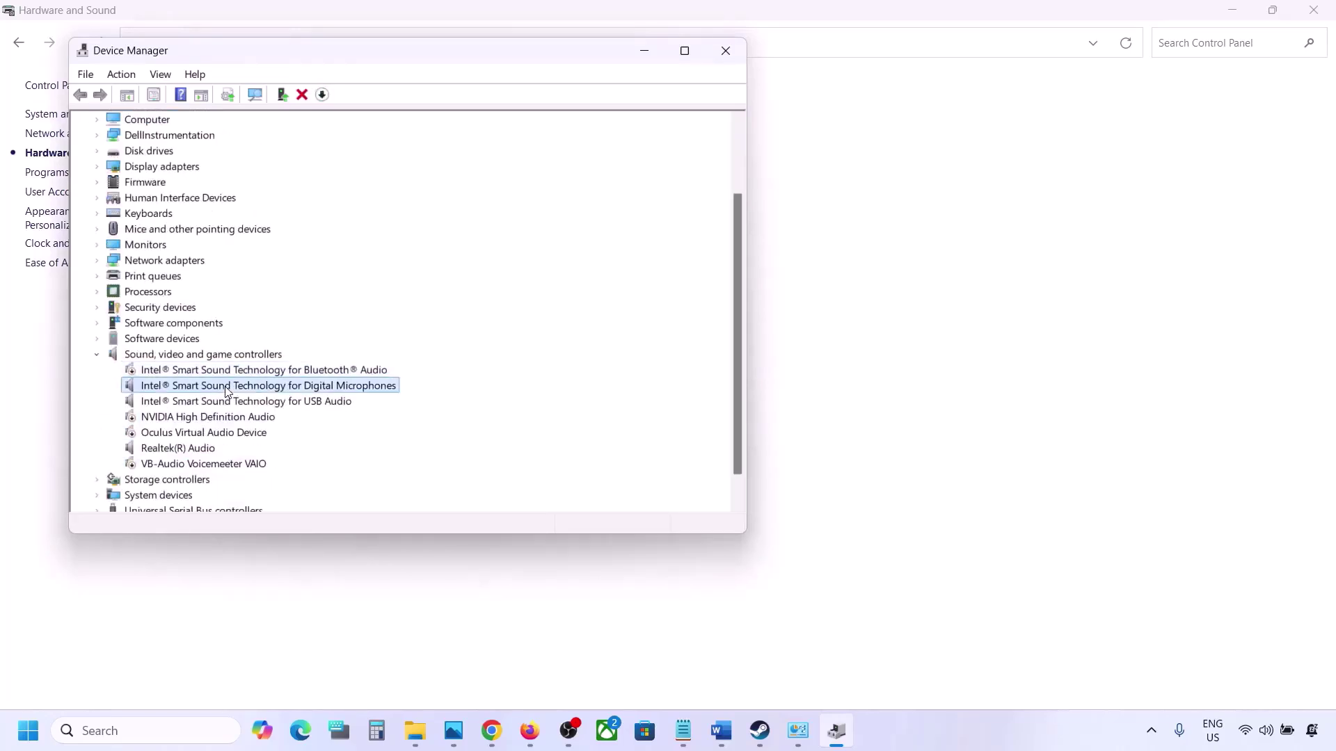
{"action": "left_click", "coordinate": [285, 418]}
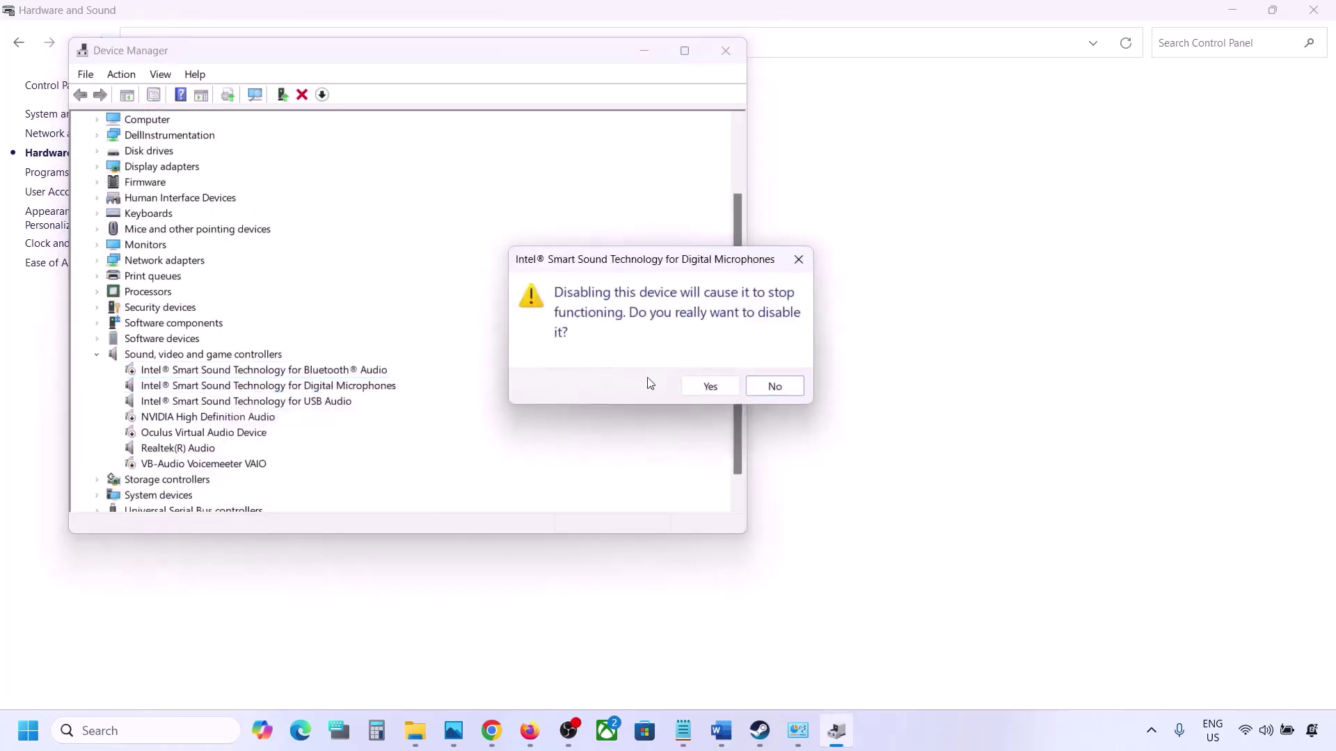
{"action": "left_click", "coordinate": [708, 379]}
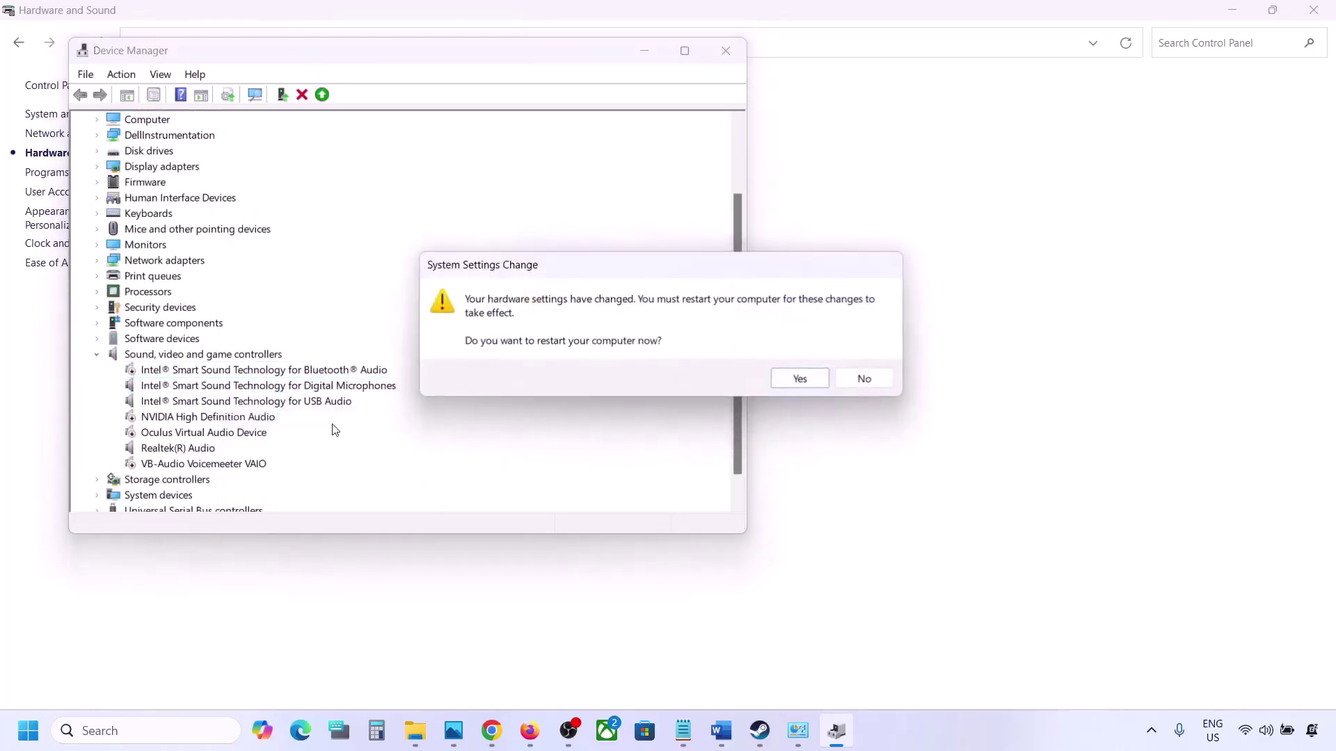
{"action": "left_click", "coordinate": [864, 379]}
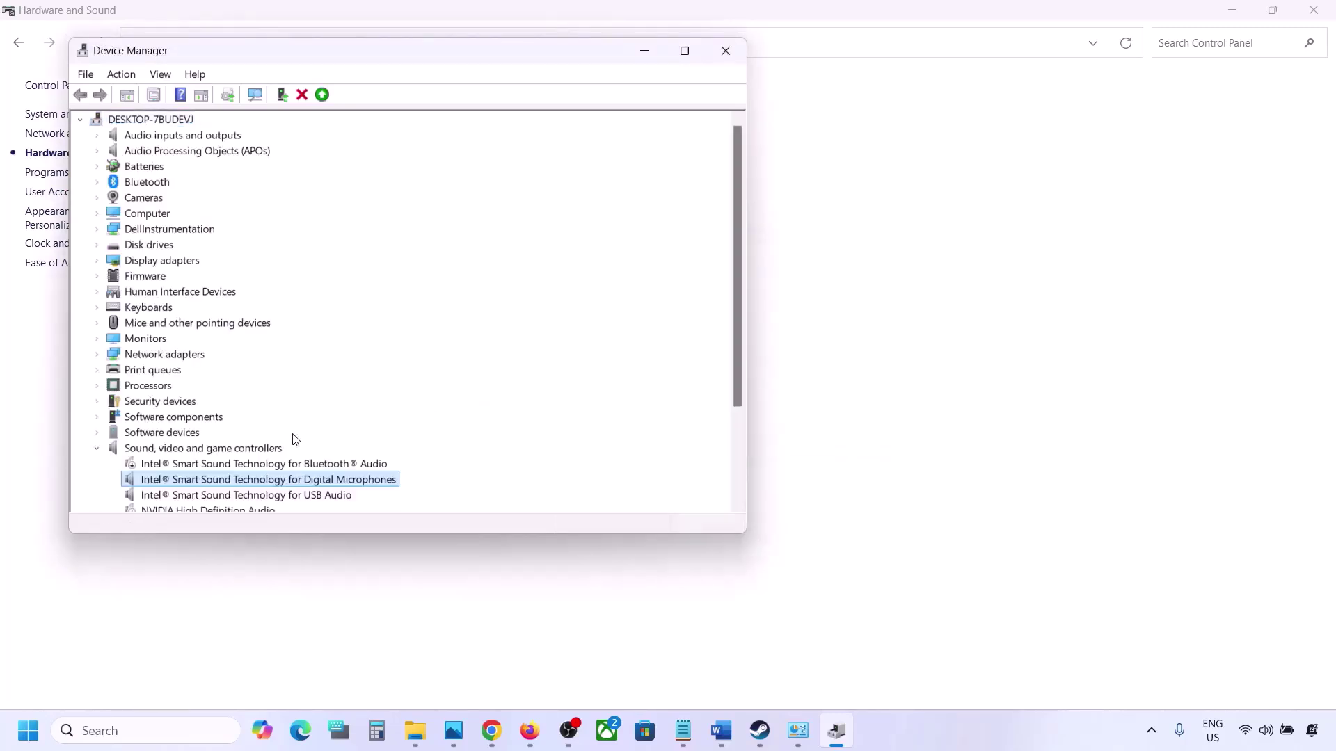
- Disable the Intel Smart Sound Technology for USB Audio device and confirm it
{"action": "right_click", "coordinate": [193, 403]}
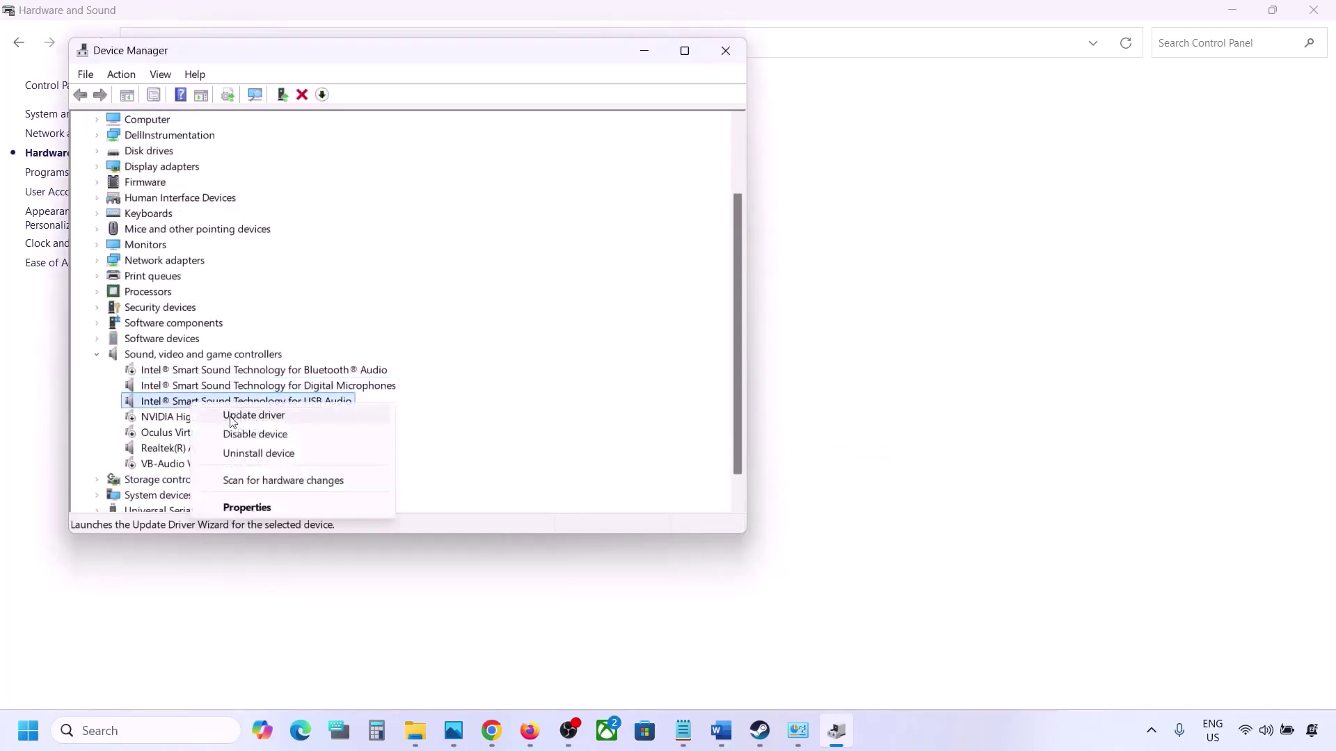
{"action": "left_click", "coordinate": [237, 434]}
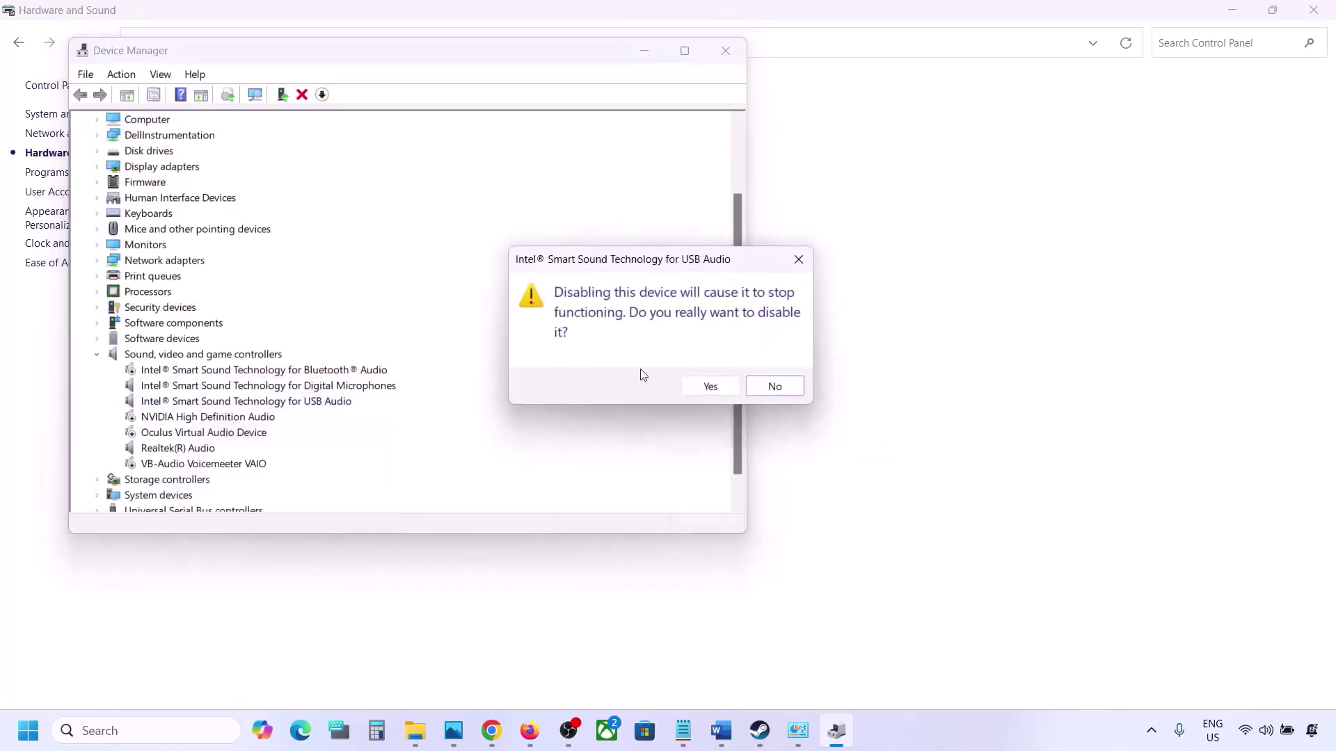
{"action": "left_click", "coordinate": [708, 385]}
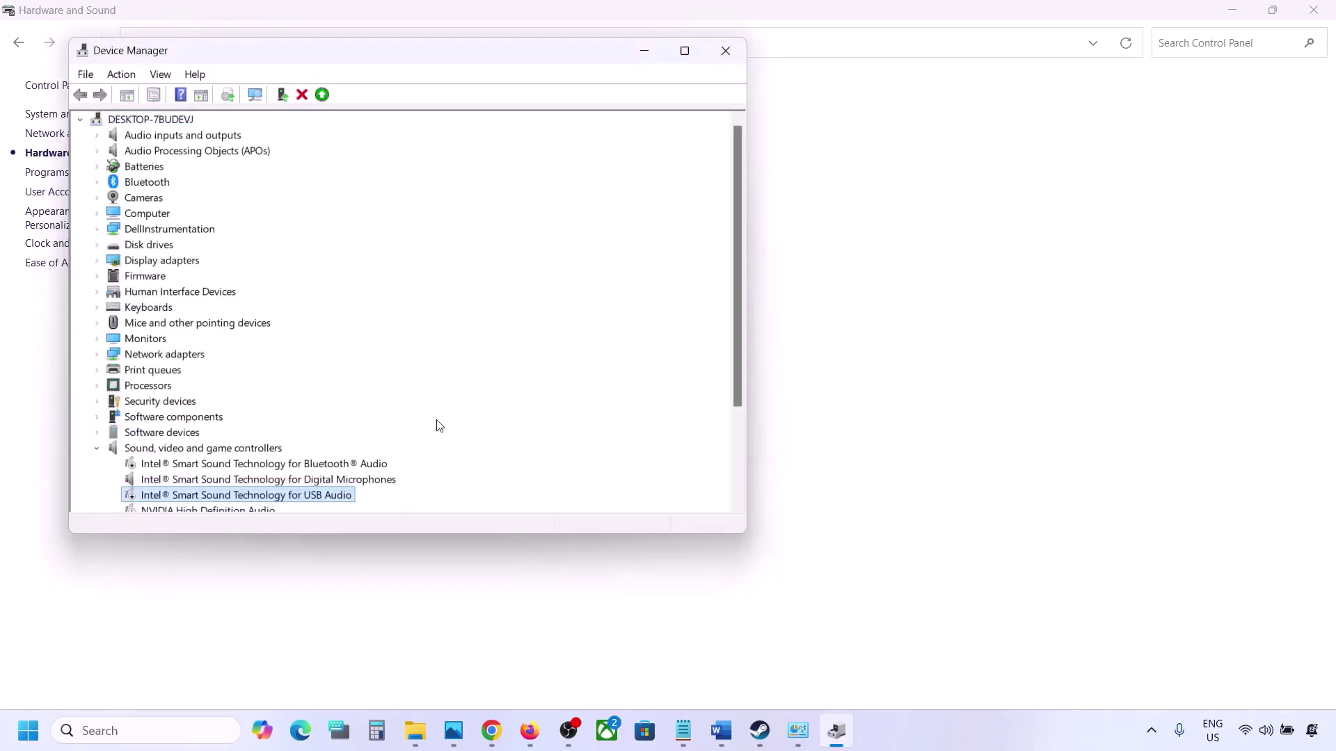
{"action": "scroll", "coordinate": [365, 438], "scroll_direction": "down", "scroll_amount": 2}
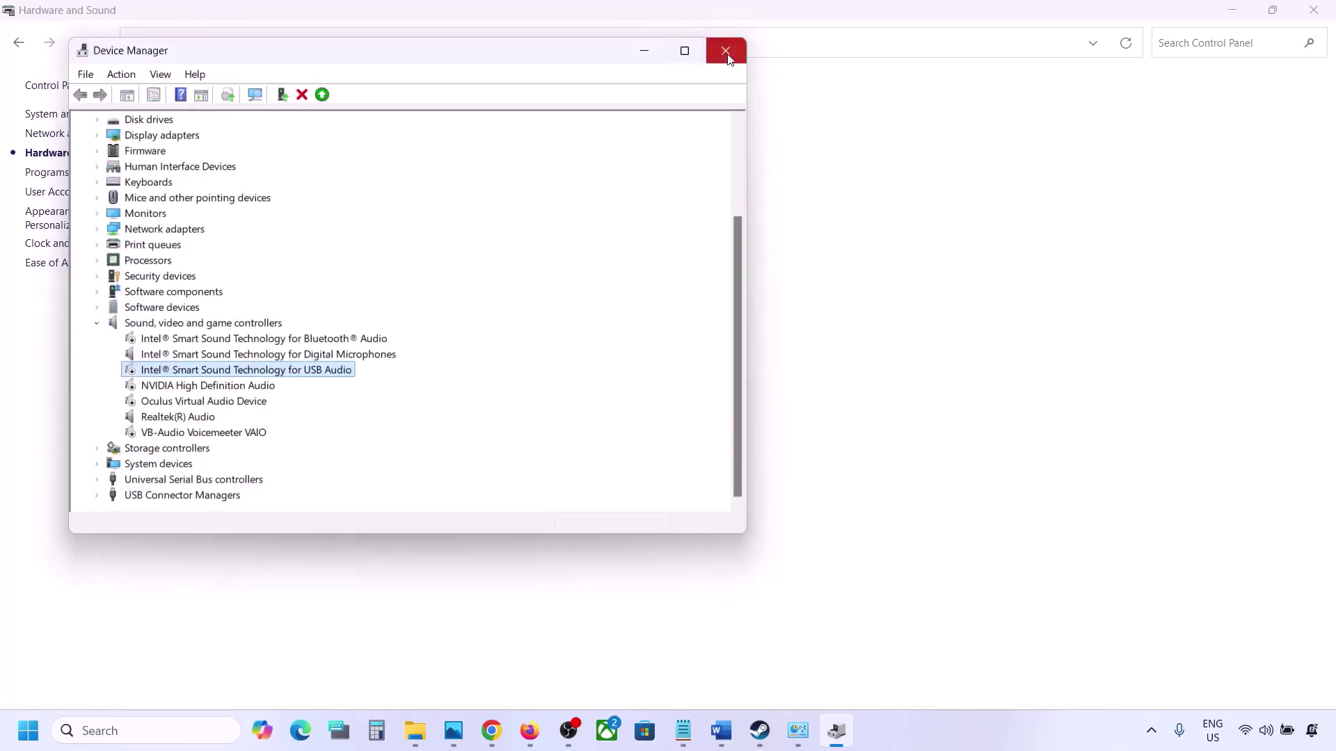
- Check the Realtek(R) Audio device among the sound controllers and close Device Manager
{"action": "left_click", "coordinate": [153, 416]}
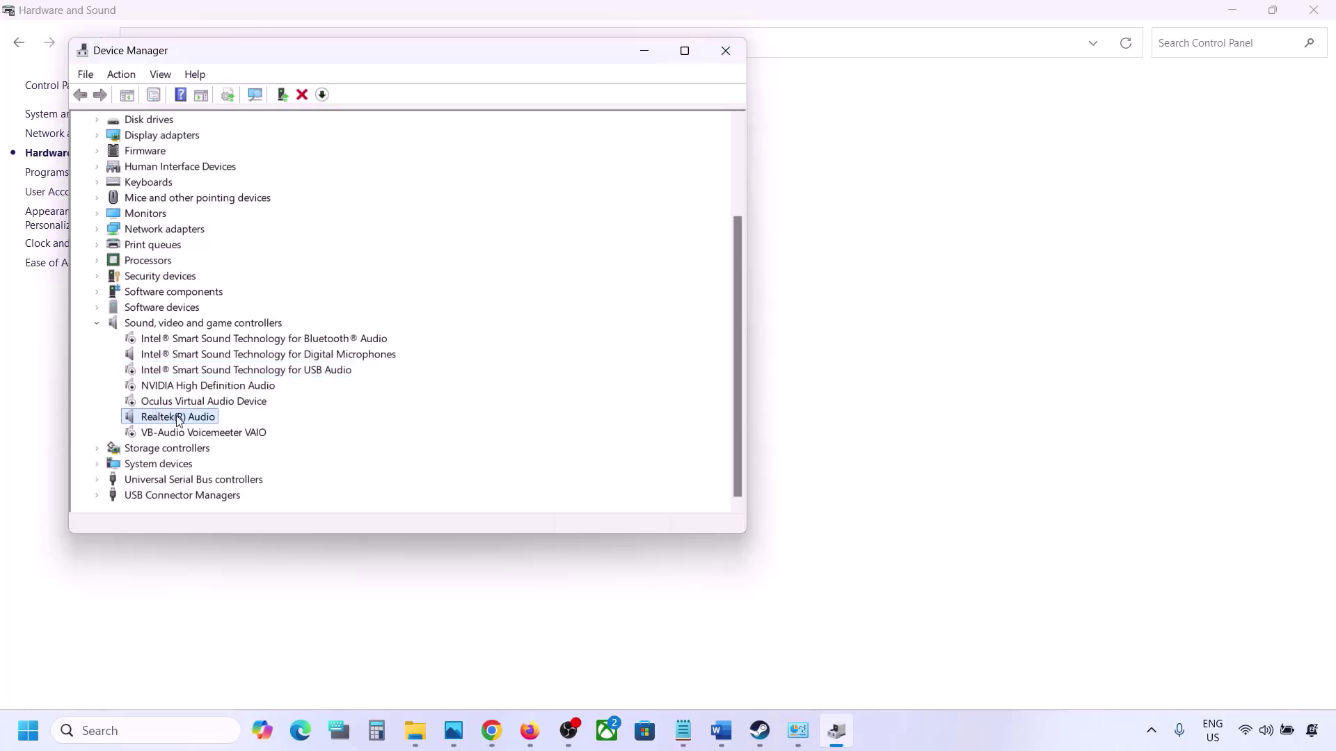
{"action": "right_click", "coordinate": [178, 419]}
{"action": "left_click", "coordinate": [271, 406]}
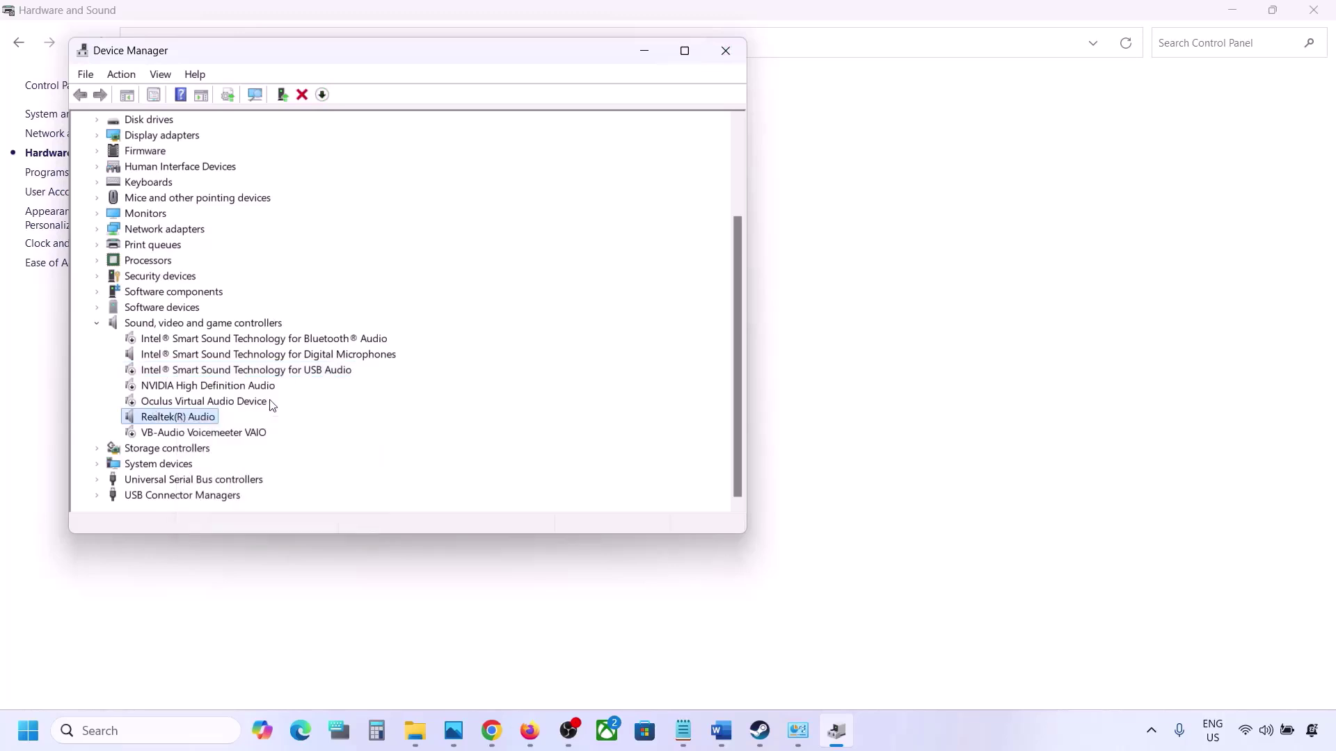
{"action": "left_click", "coordinate": [724, 52]}
- Switch to the Word document and copy the shell:::{A8A91A66-3A7D-4424-8D24-04E180695C7A} command under Step 8, Uncheck Handsfree Telephony
{"action": "left_click", "coordinate": [728, 733]}
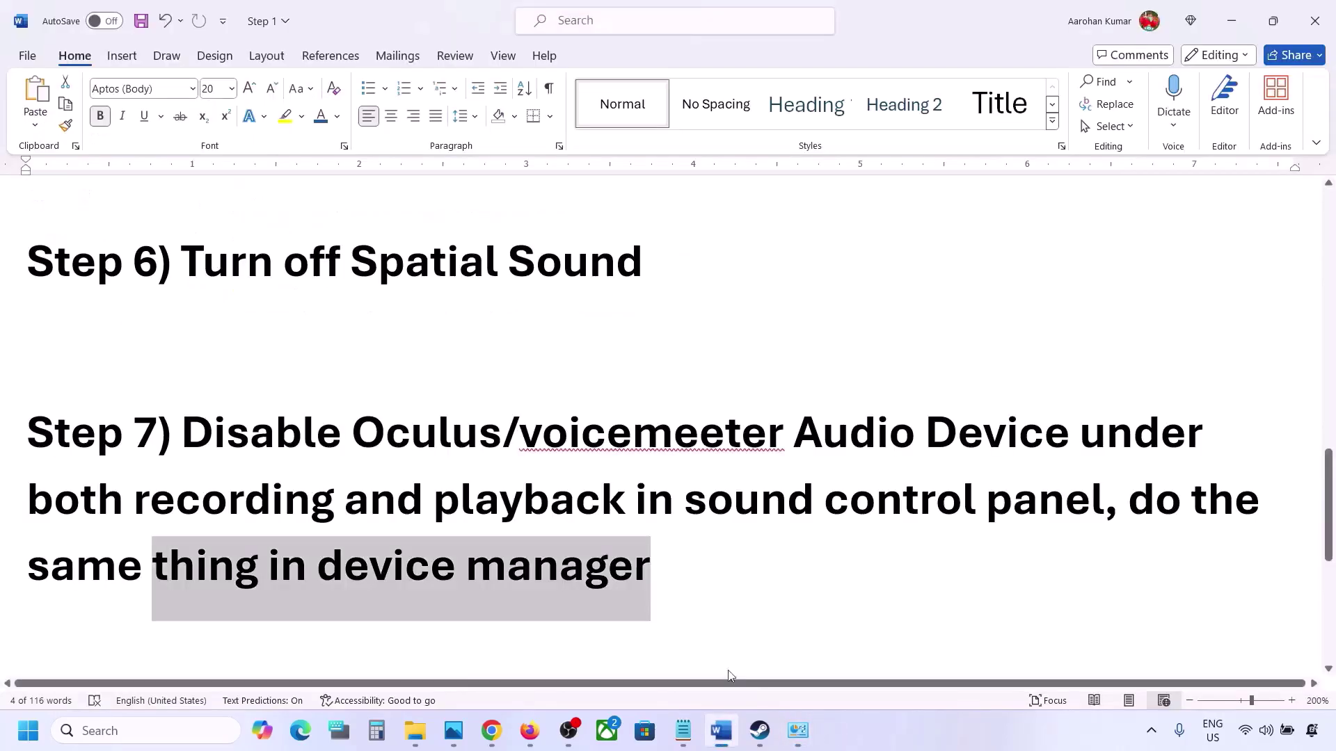
{"action": "scroll", "coordinate": [574, 582], "scroll_direction": "down", "scroll_amount": 5}
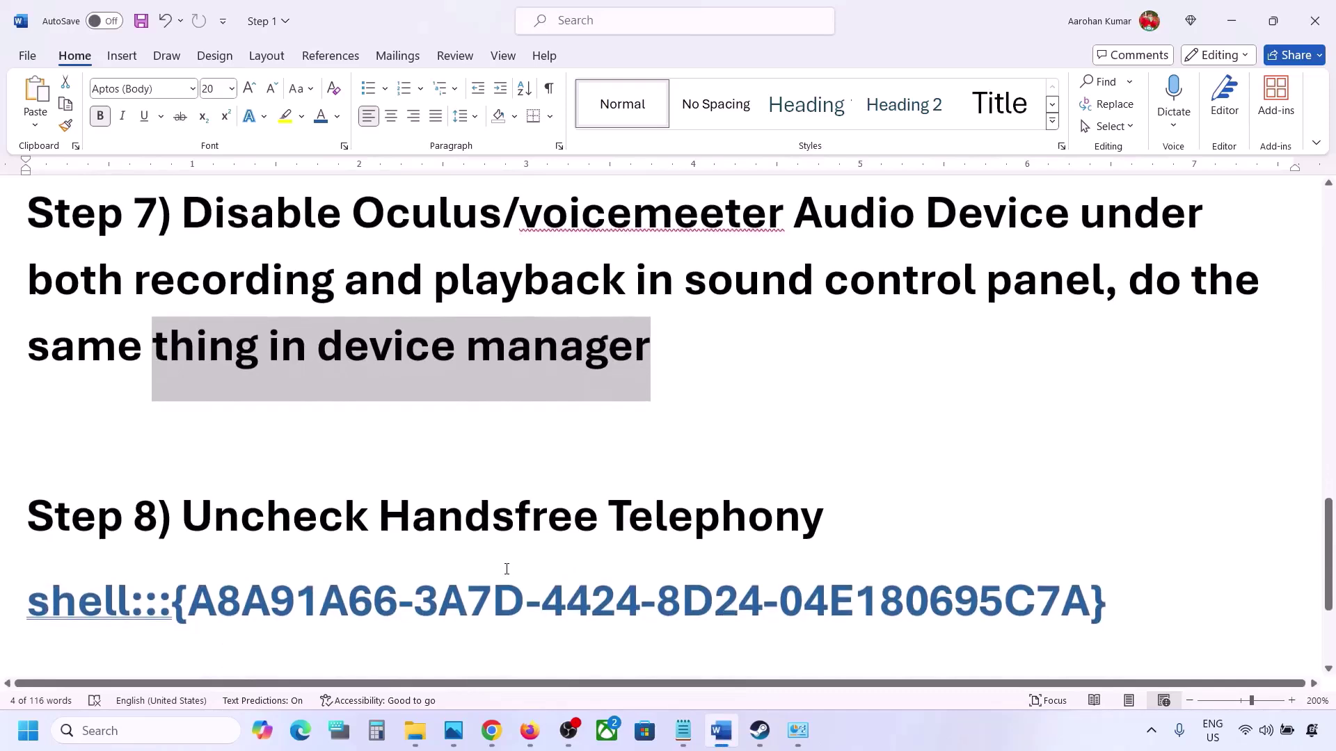
{"action": "left_click_drag", "start_coordinate": [186, 465], "coordinate": [821, 463]}
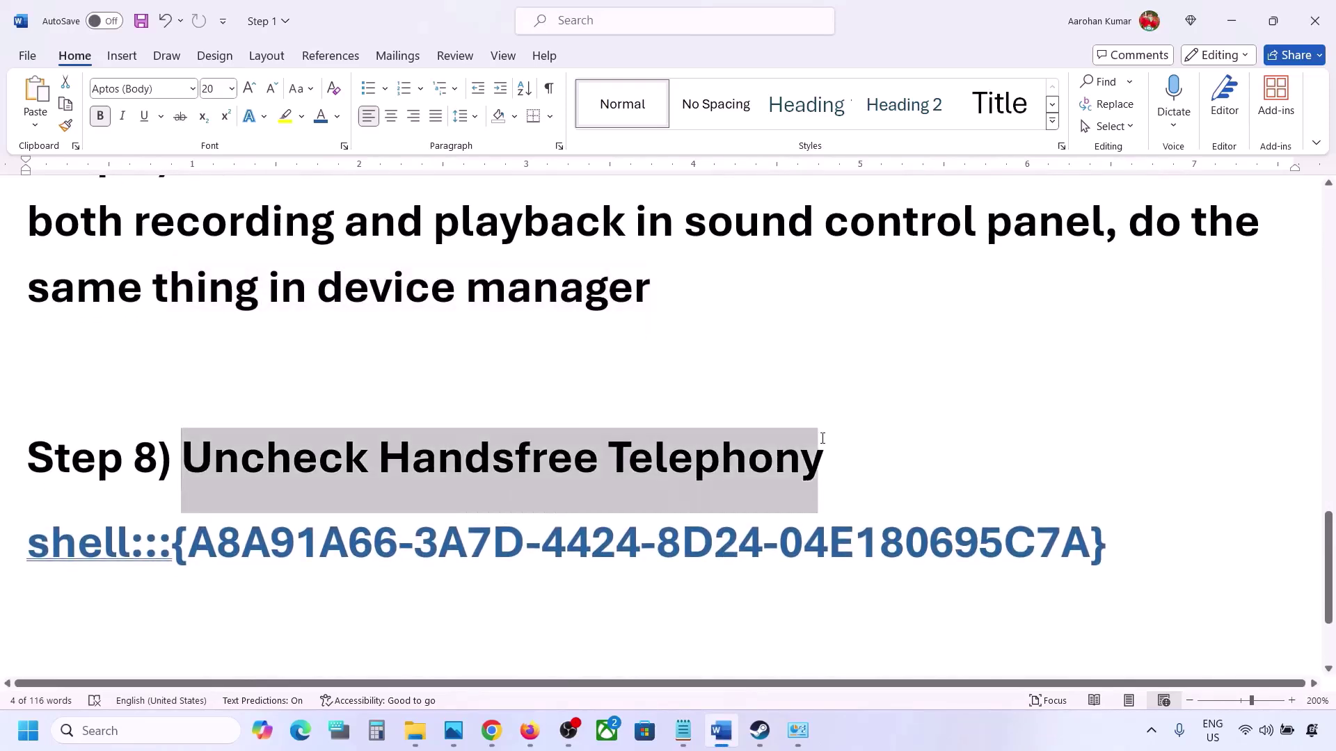
{"action": "left_click_drag", "start_coordinate": [1145, 543], "coordinate": [61, 539]}
{"action": "right_click", "coordinate": [61, 539]}
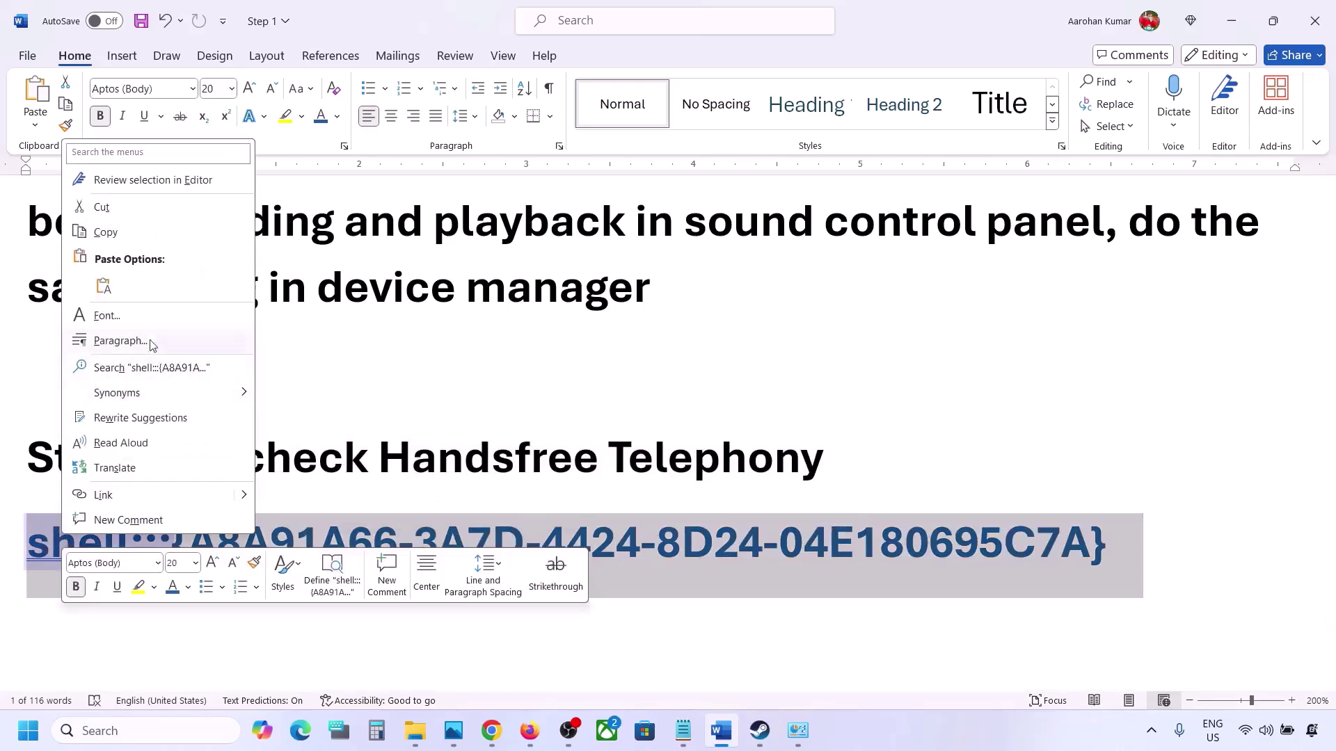
{"action": "left_click", "coordinate": [104, 230]}
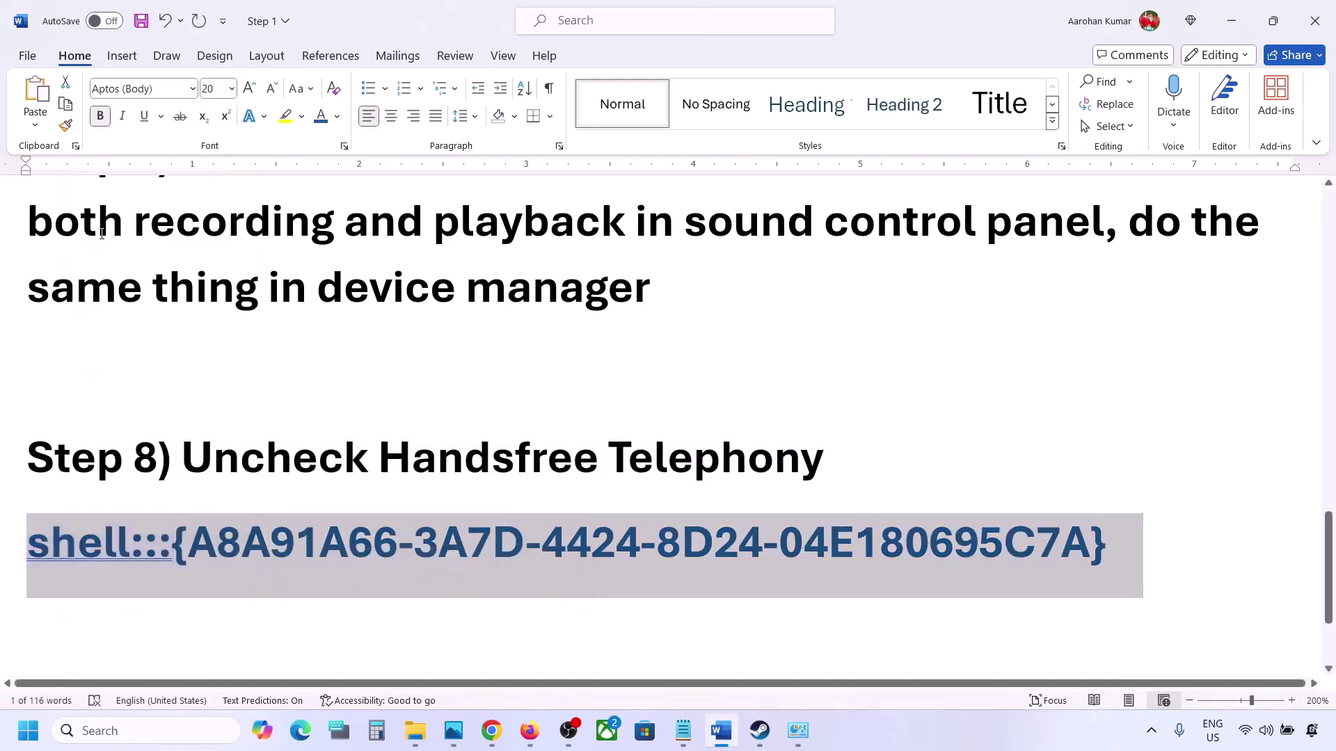
- Open the Run dialog and execute the copied command shell:::{A8A91A66-3A7D-4424-8D24-04E180695C7A} to show Devices and Printers
{"action": "left_click", "coordinate": [146, 730]}
{"action": "type", "text": "run"}
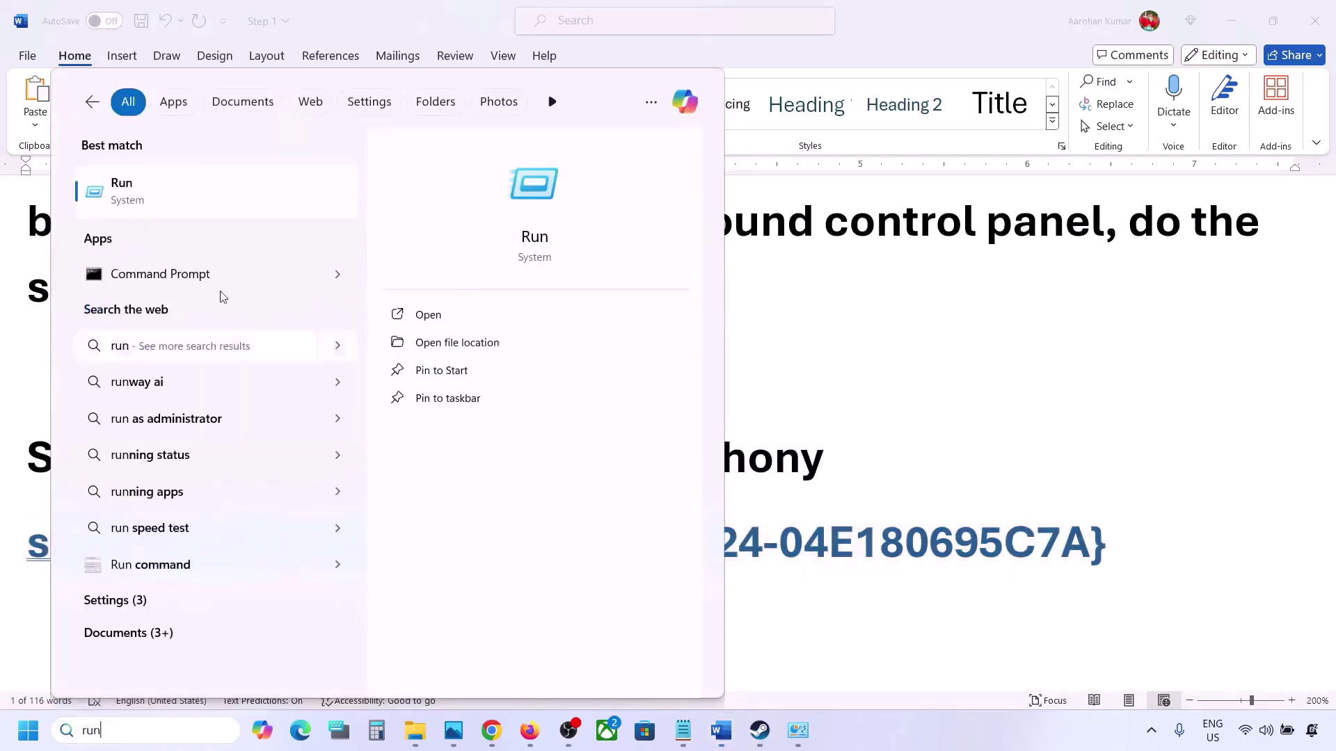
{"action": "left_click", "coordinate": [185, 207]}
{"action": "type", "text": "v"}
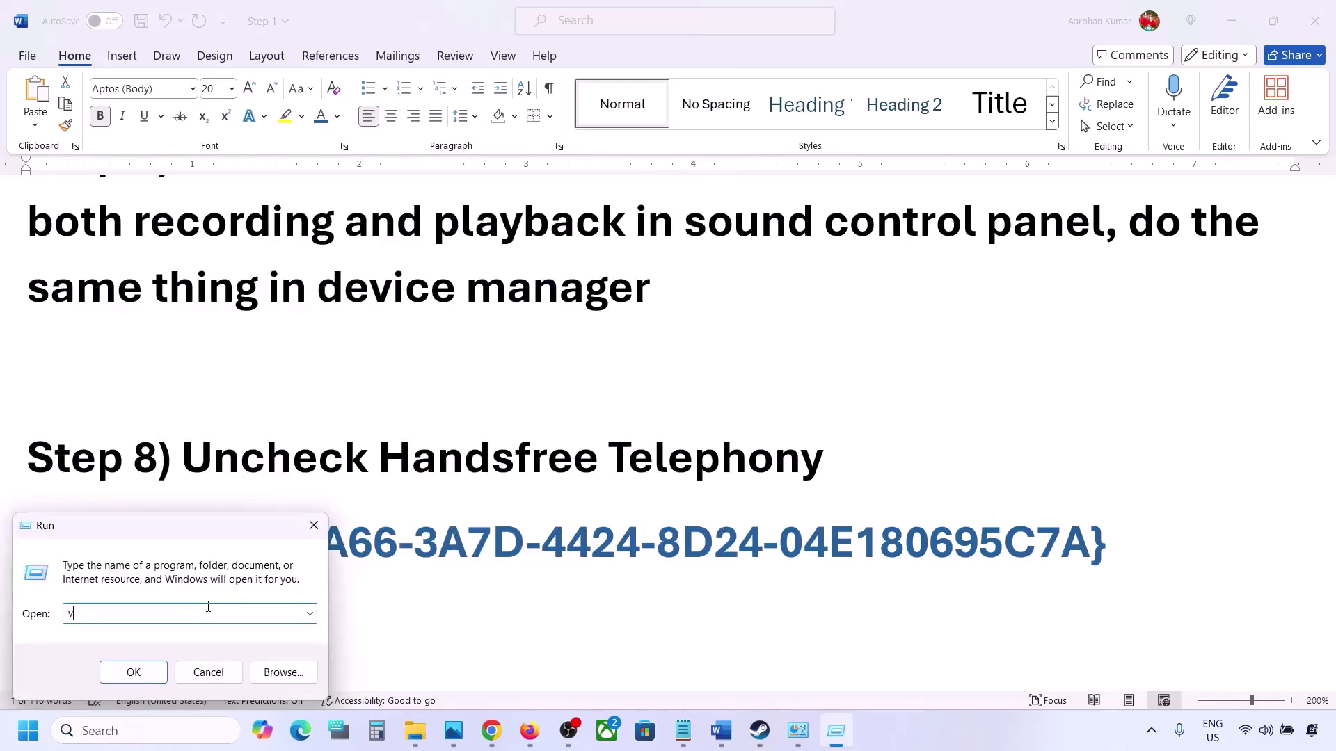
{"action": "key", "text": "ctrl+v"}
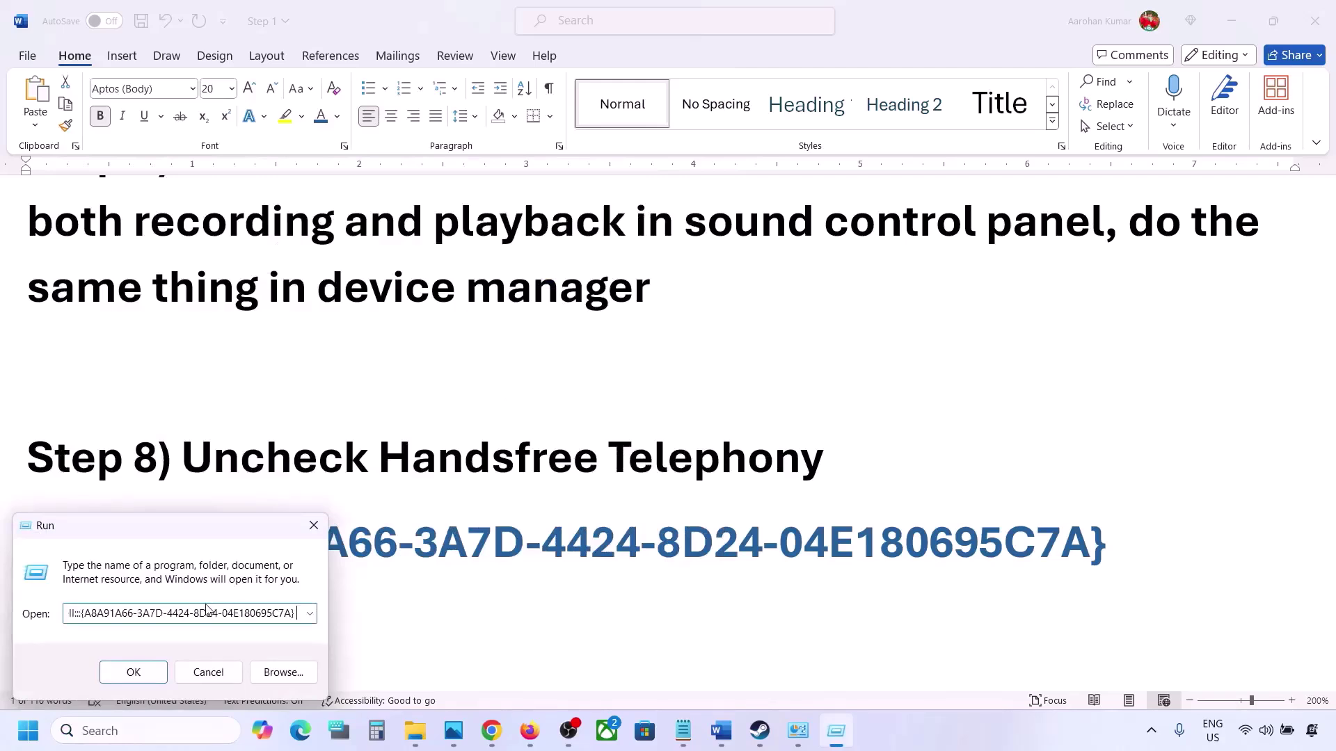
{"action": "left_click", "coordinate": [158, 678]}
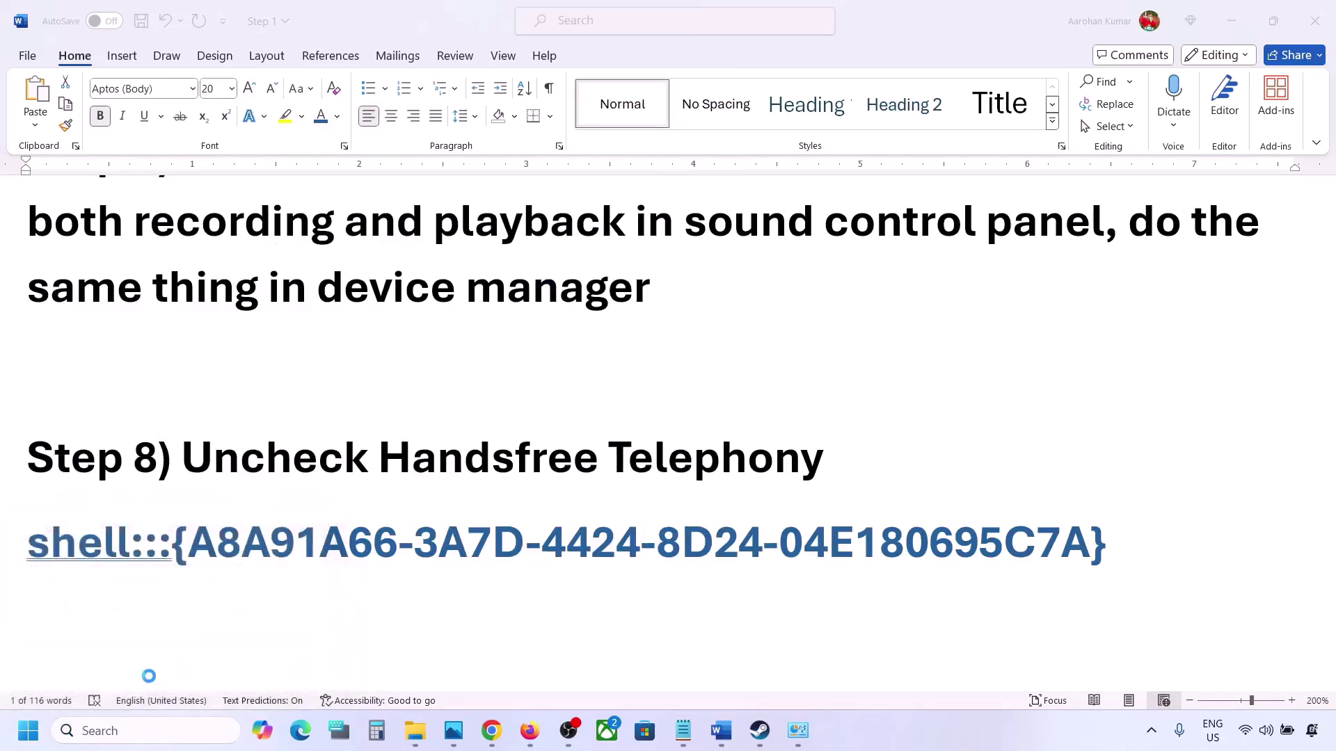
{"action": "left_click", "coordinate": [992, 735]}
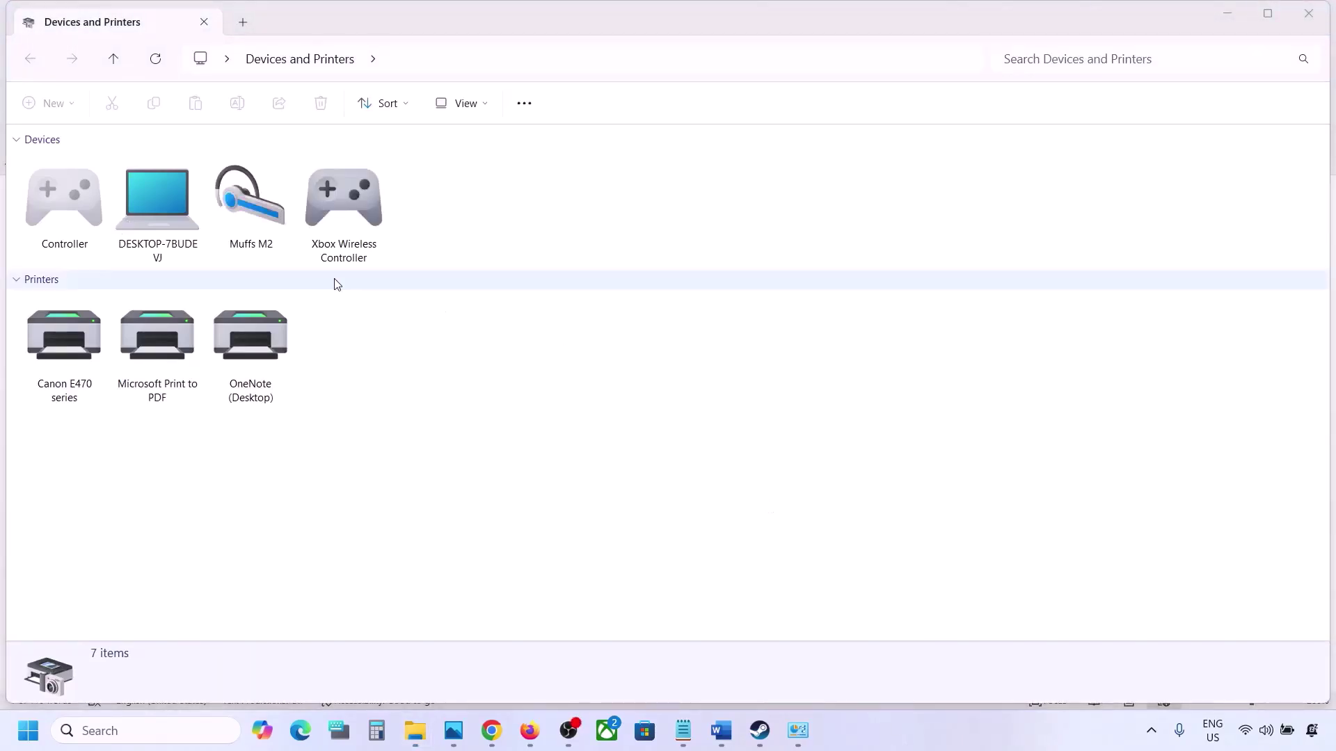
- Open the properties of the Muffs M2 headset, uncheck the Handsfree Telephony Bluetooth service, and apply the change
{"action": "right_click", "coordinate": [258, 203]}
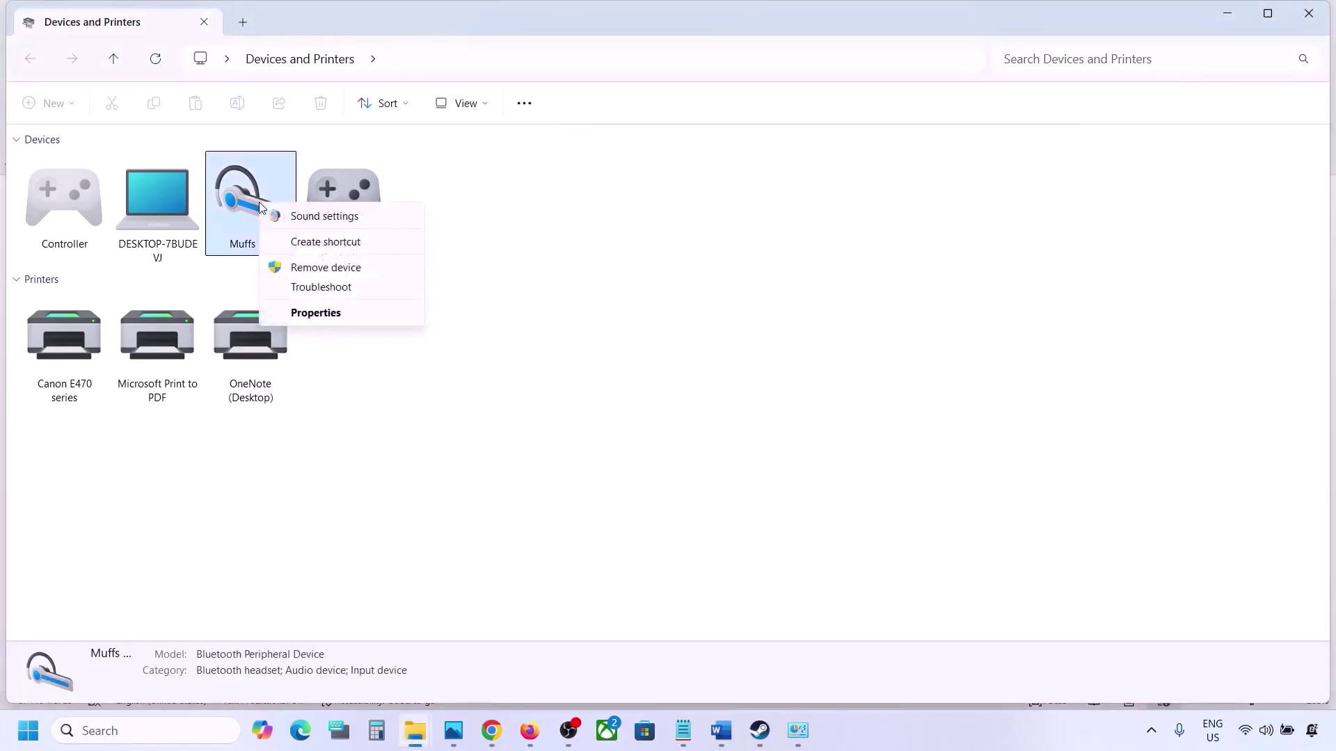
{"action": "left_click", "coordinate": [310, 314]}
{"action": "left_click_drag", "start_coordinate": [474, 218], "coordinate": [624, 187]}
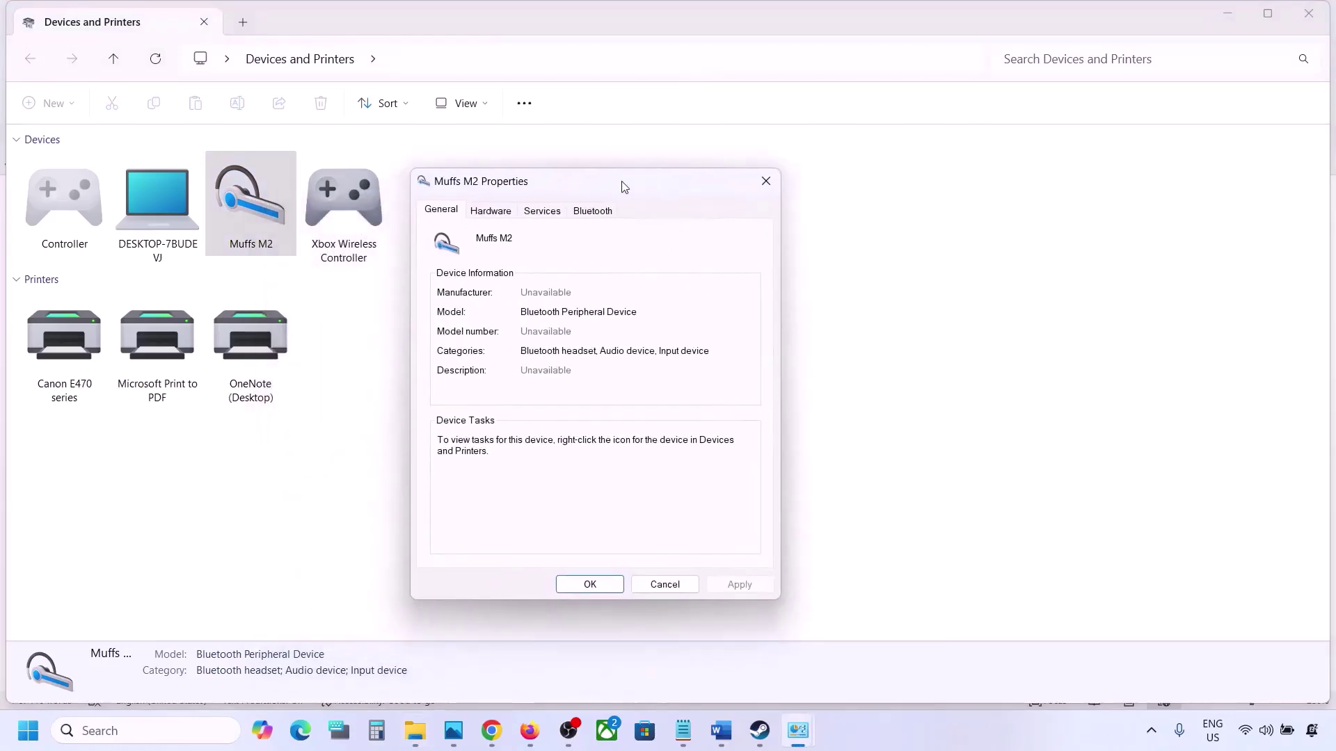
{"action": "left_click", "coordinate": [595, 212]}
{"action": "left_click", "coordinate": [553, 213]}
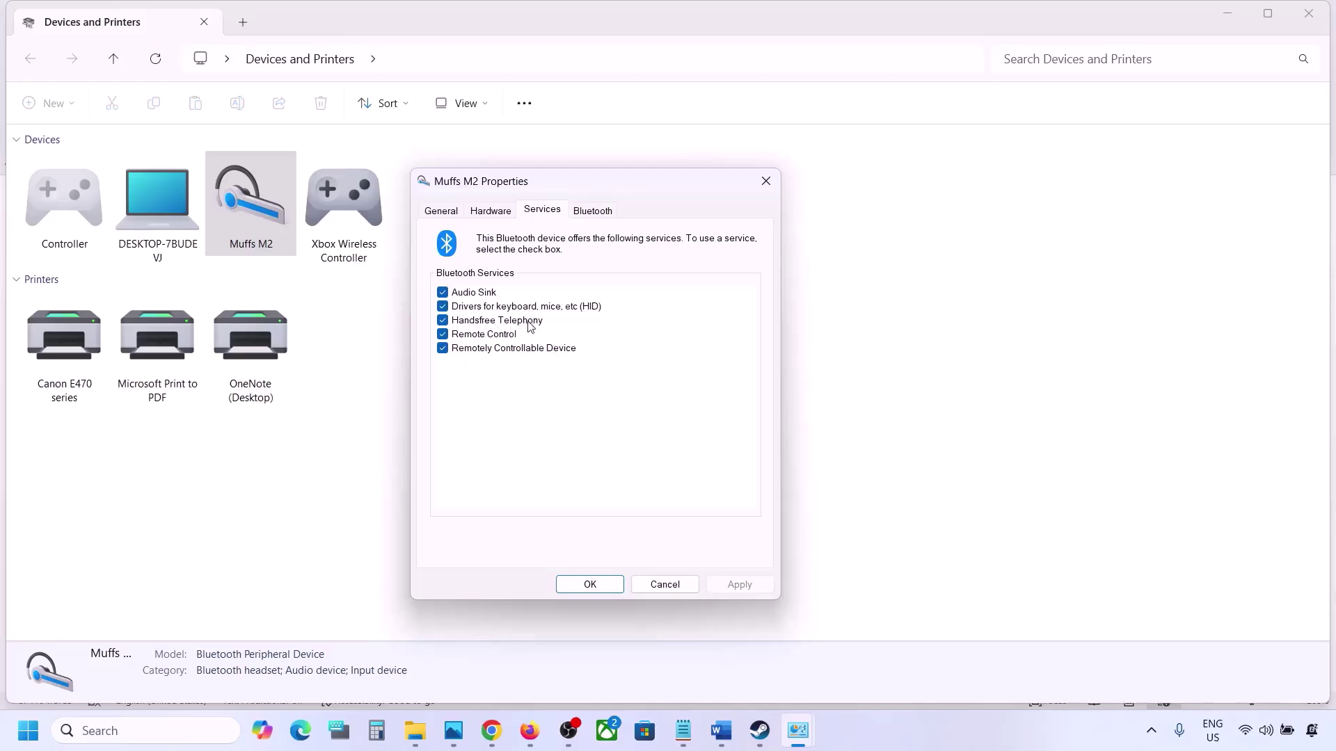
{"action": "left_click", "coordinate": [443, 321]}
{"action": "left_click", "coordinate": [735, 587]}
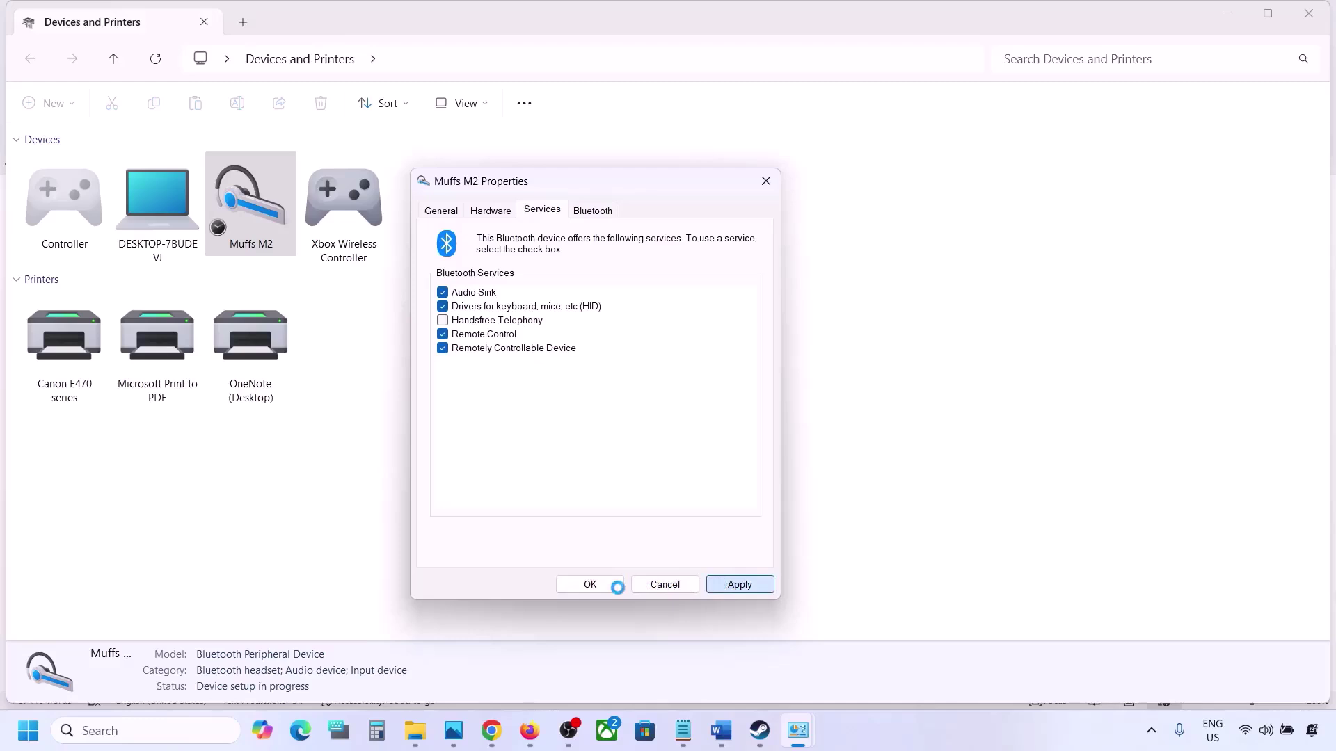
{"action": "left_click", "coordinate": [595, 584]}
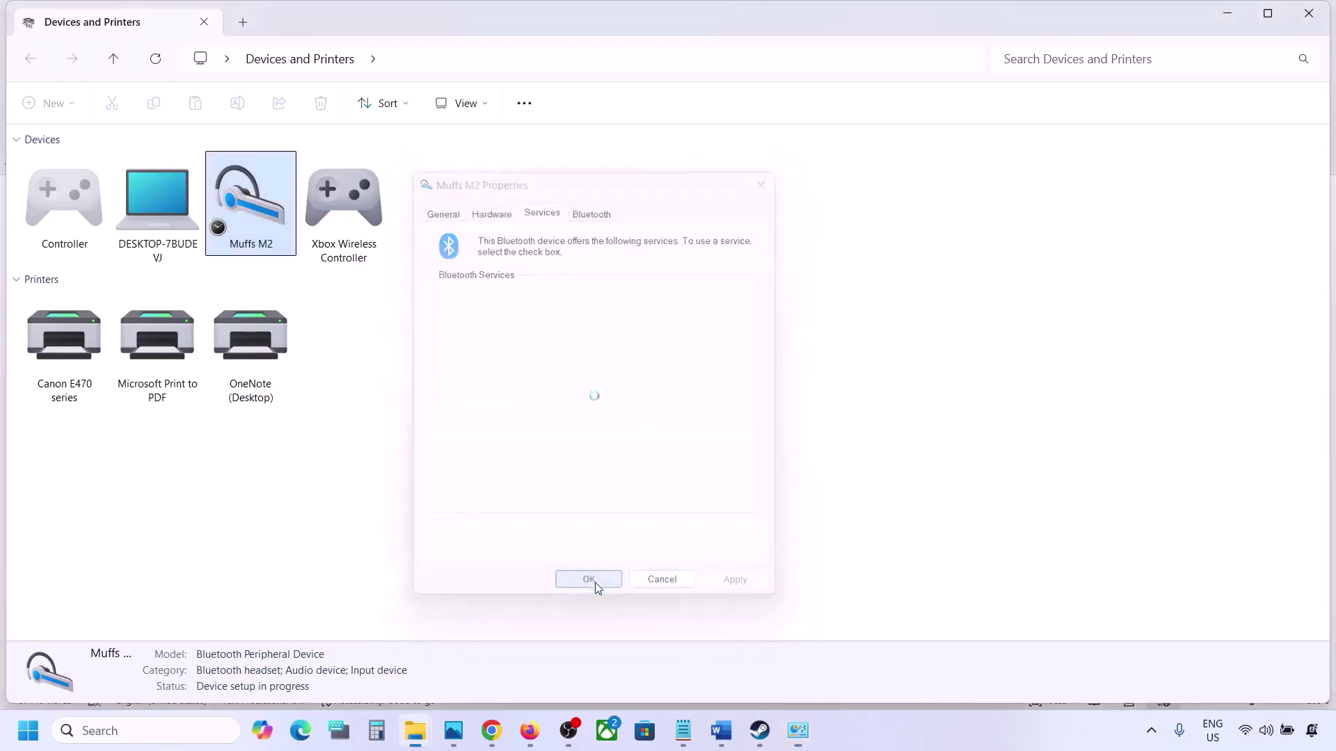
- Switch to the Word document and highlight the Install Audio Driver heading text of Step 10
{"action": "left_click", "coordinate": [759, 731]}
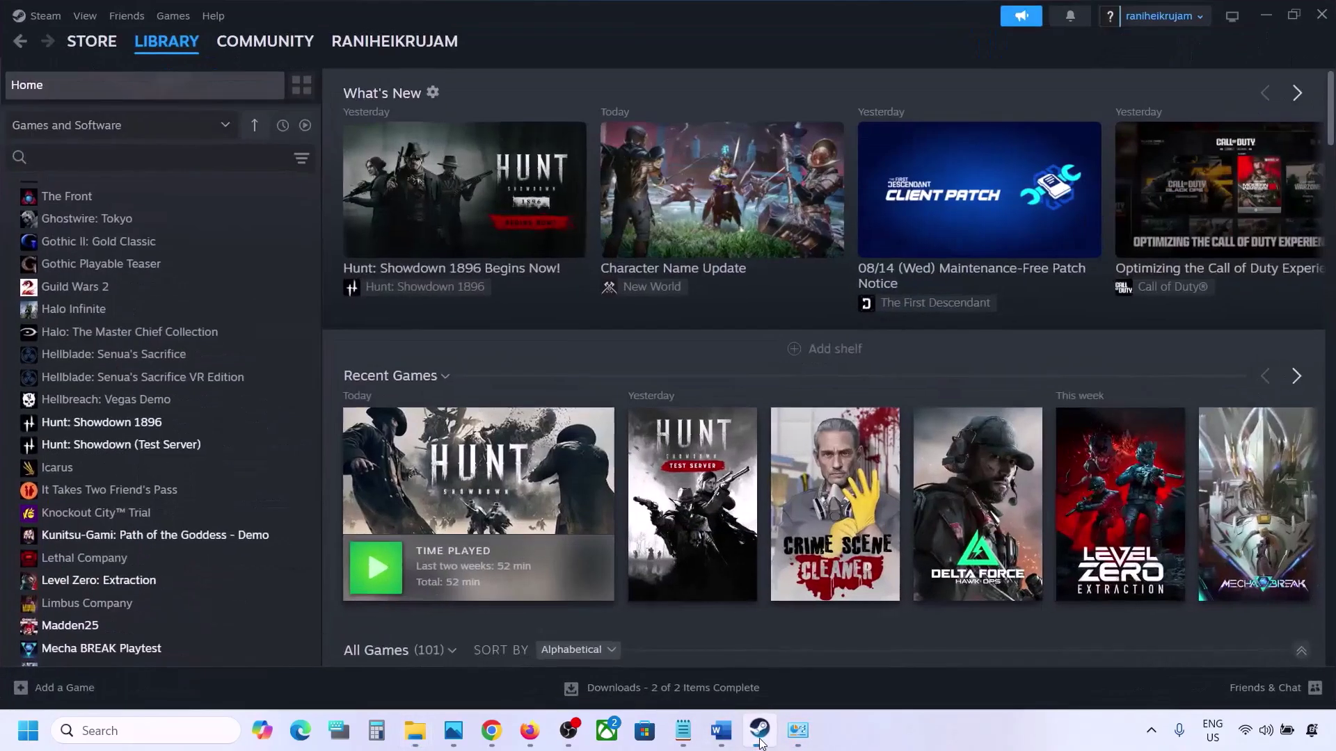
{"action": "left_click", "coordinate": [723, 736]}
{"action": "scroll", "coordinate": [588, 500], "scroll_direction": "down", "scroll_amount": 2}
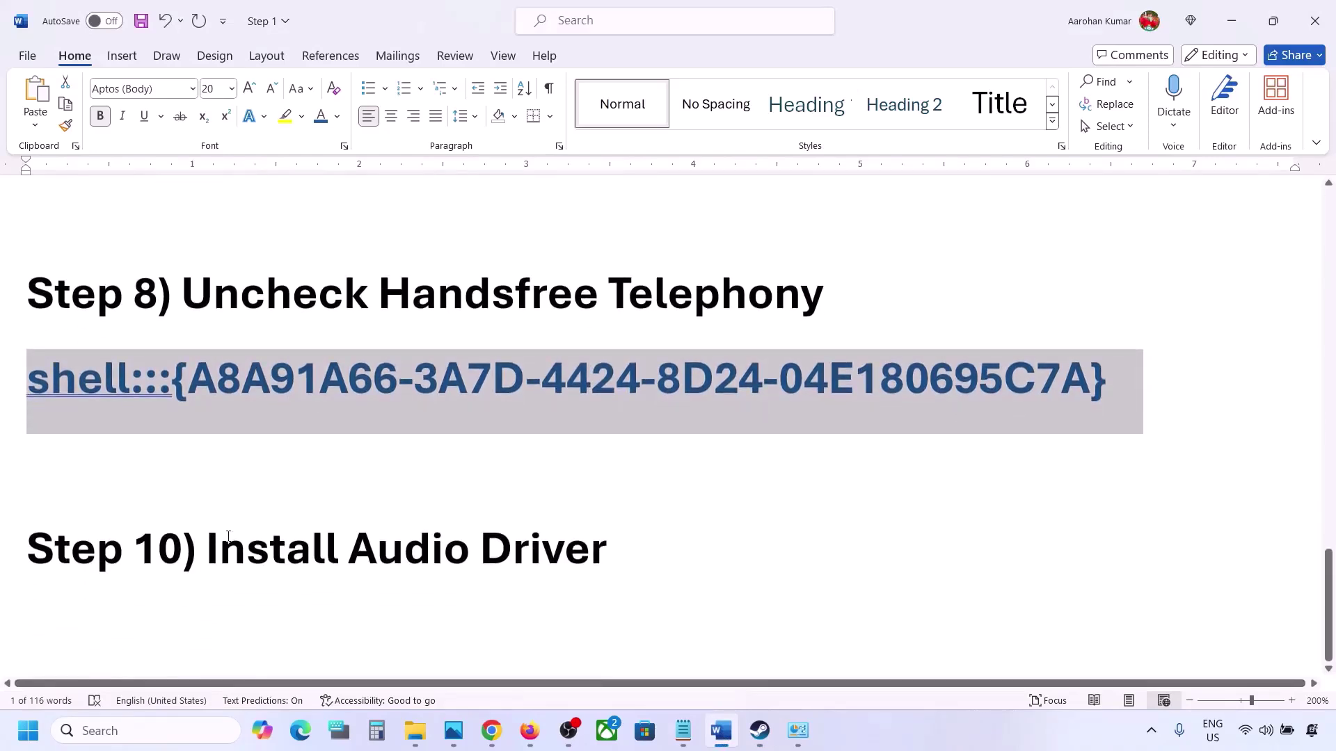
{"action": "left_click_drag", "start_coordinate": [208, 550], "coordinate": [584, 560]}
- Open Device Manager and start a driver update for Realtek(R) Audio among the sound, video and game controllers
{"action": "right_click", "coordinate": [21, 736]}
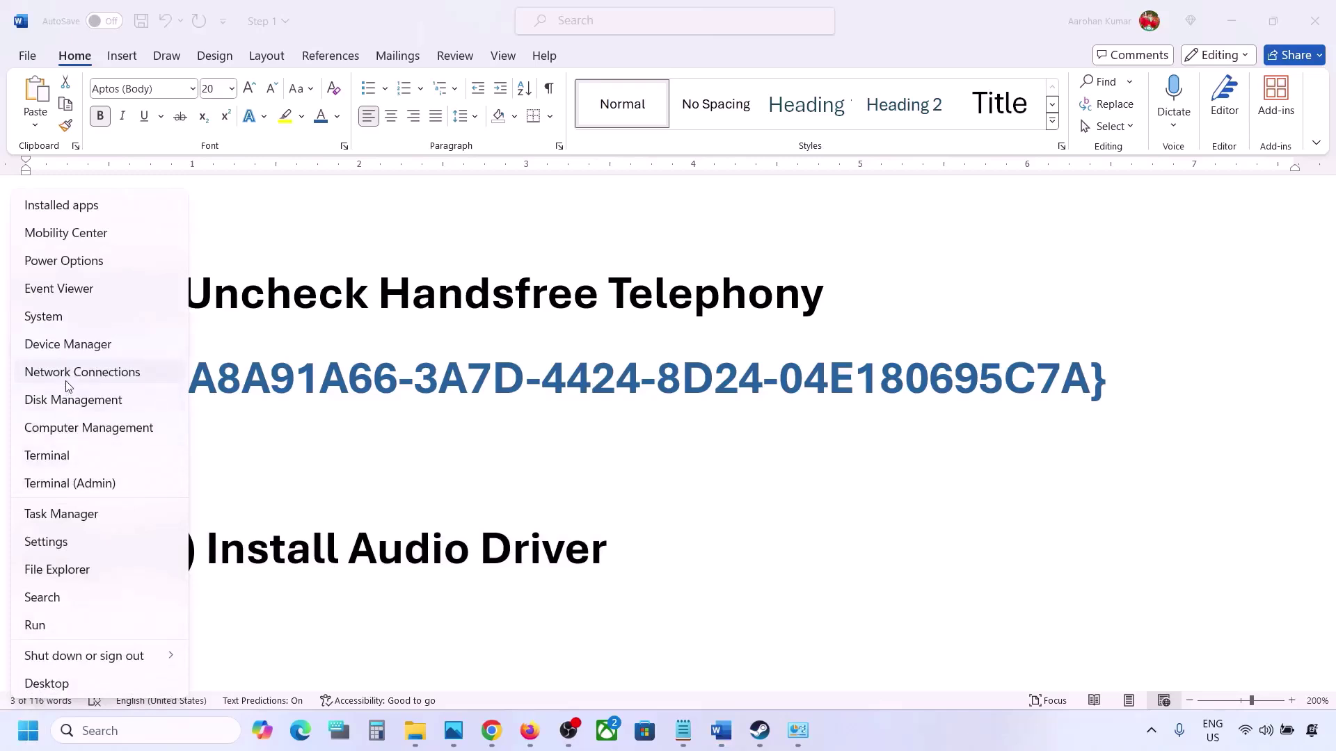
{"action": "left_click", "coordinate": [60, 344]}
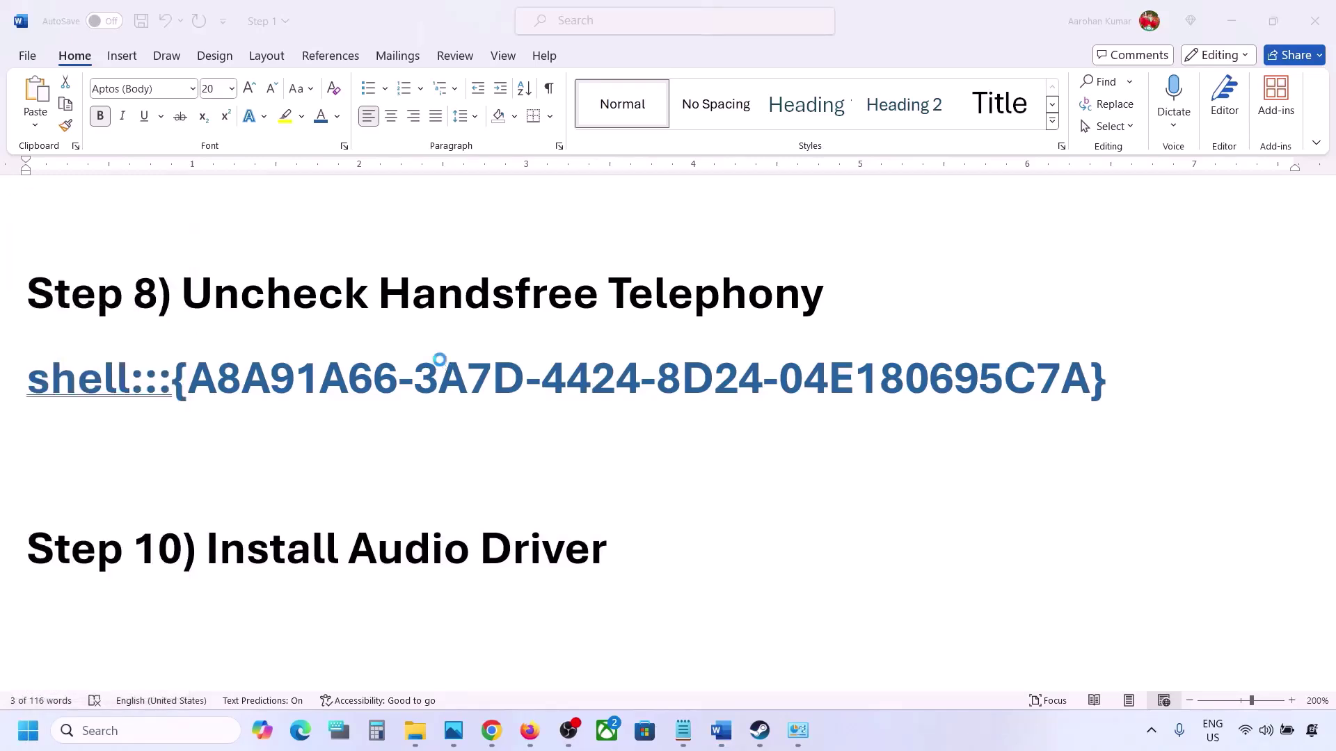
{"action": "scroll", "coordinate": [221, 458], "scroll_direction": "down", "scroll_amount": 2}
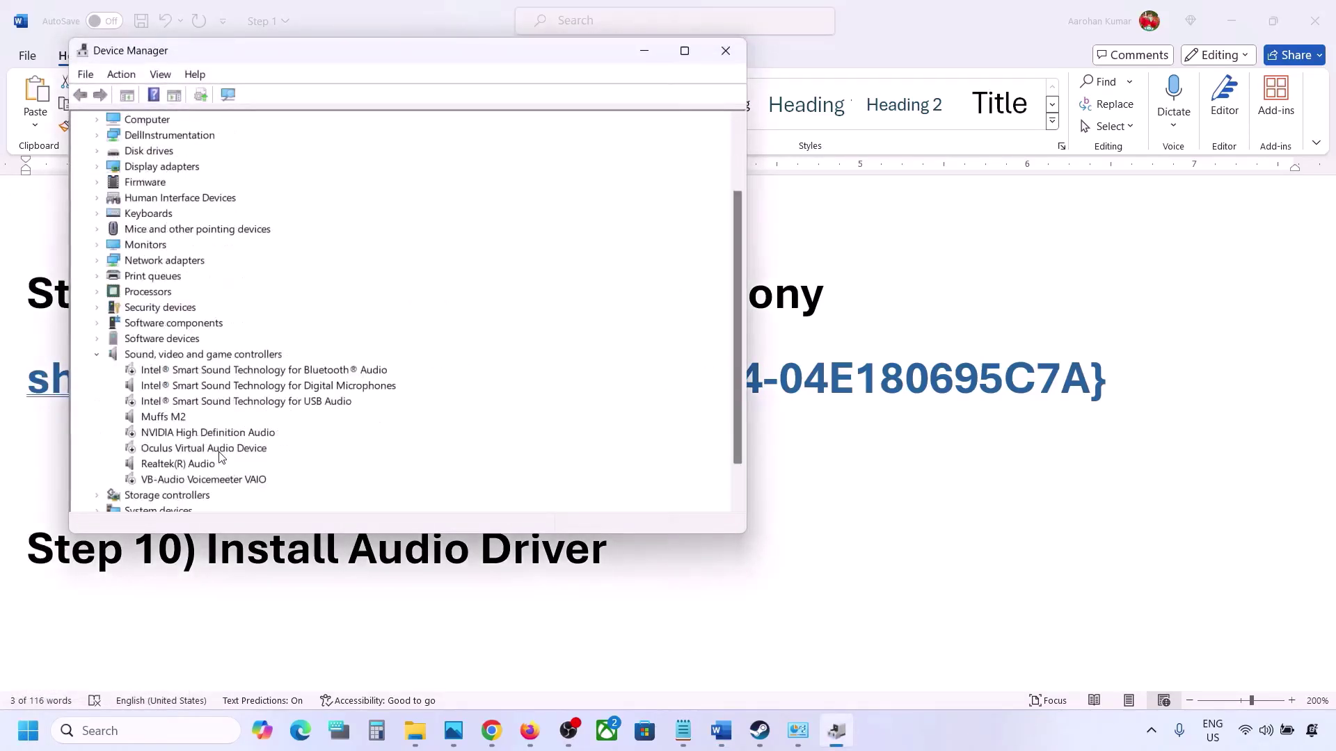
{"action": "left_click", "coordinate": [167, 465]}
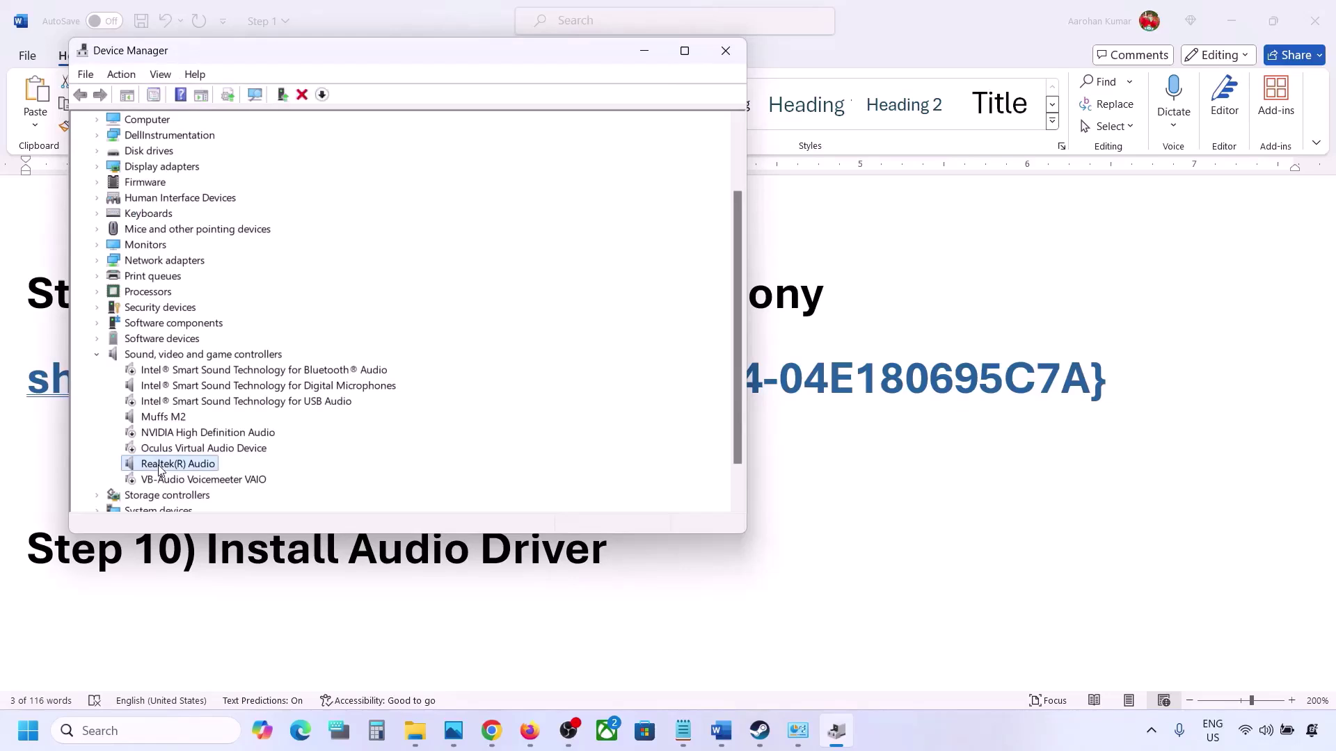
{"action": "right_click", "coordinate": [163, 466]}
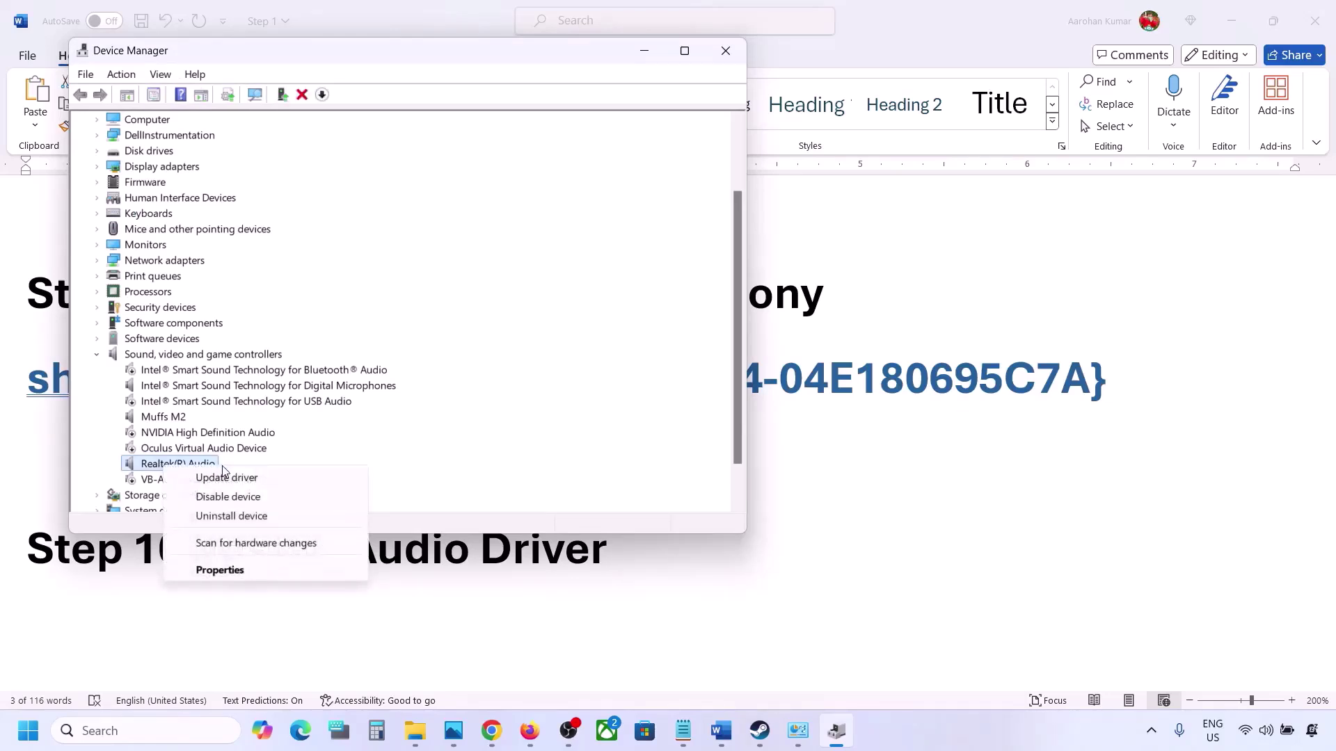
{"action": "left_click", "coordinate": [255, 480]}
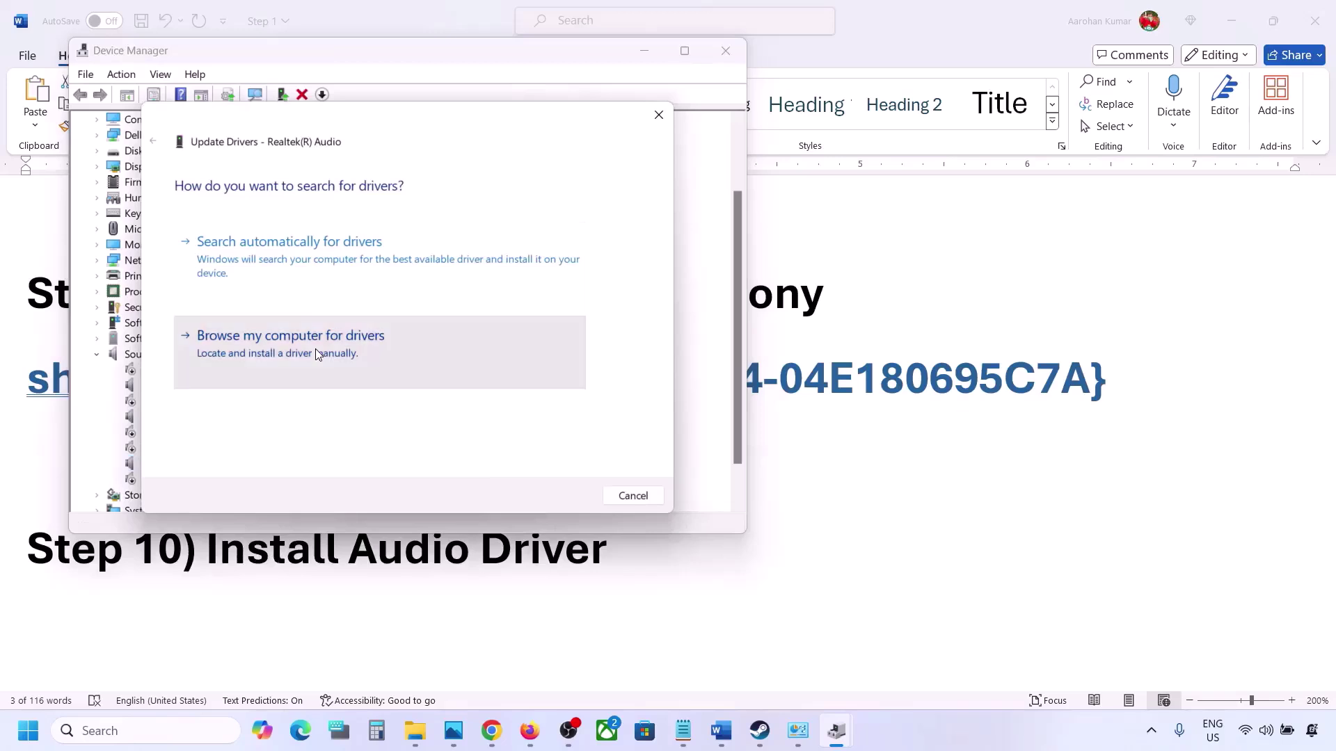
- Choose the Realtek Audio model from the list of available drivers on the computer, then cancel the update and close Device Manager
{"action": "left_click", "coordinate": [316, 350]}
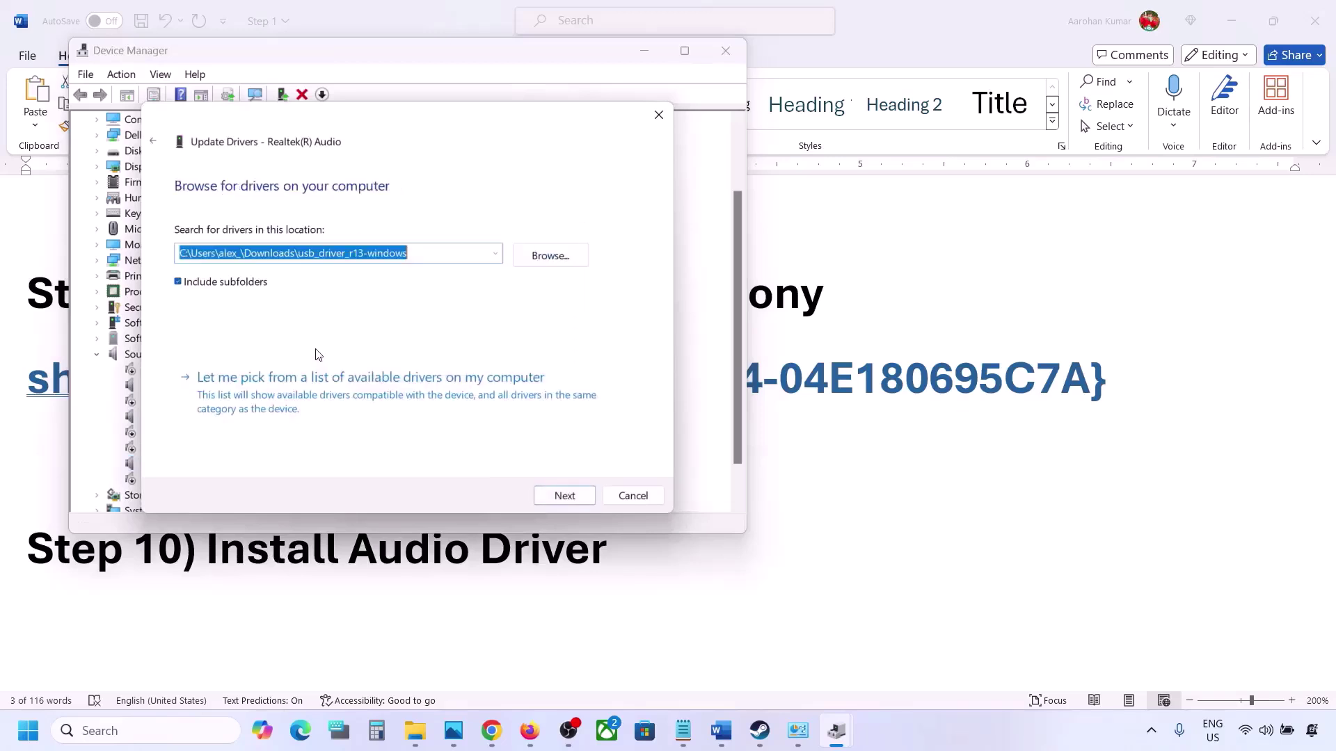
{"action": "left_click", "coordinate": [274, 401]}
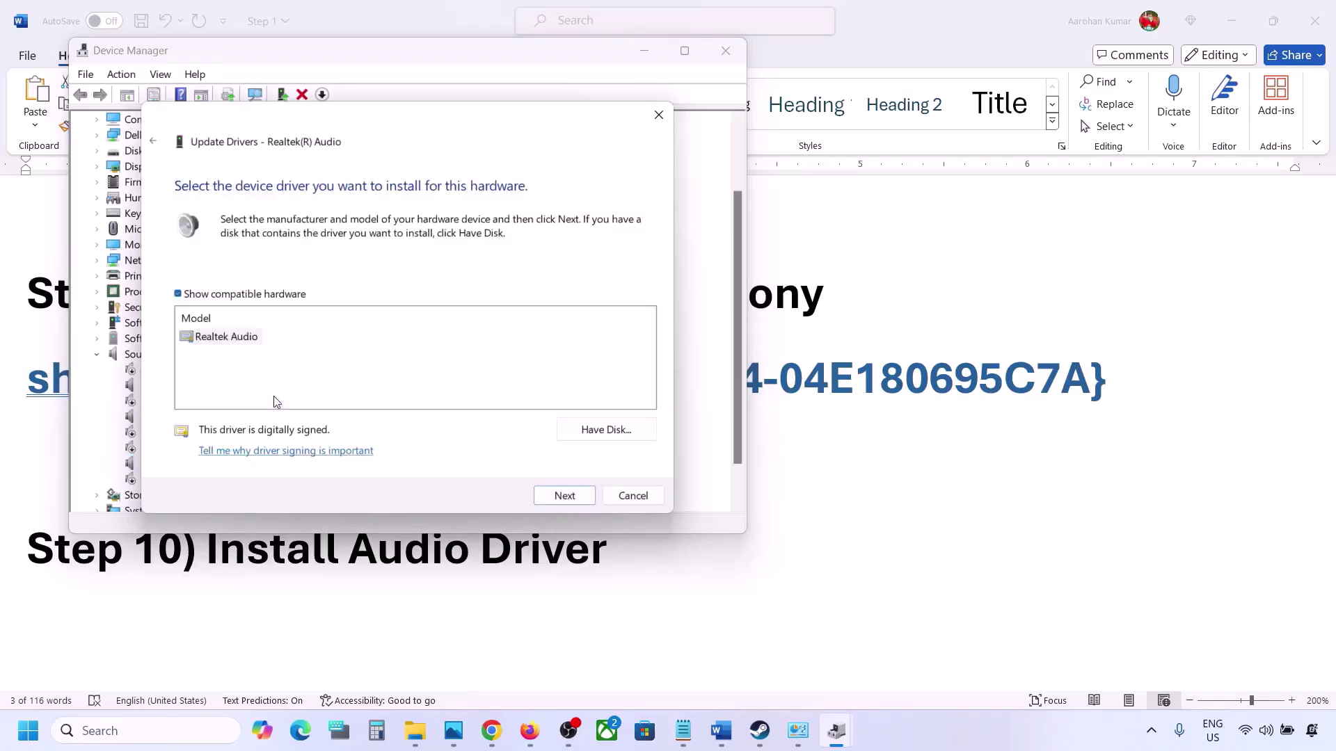
{"action": "left_click", "coordinate": [217, 338]}
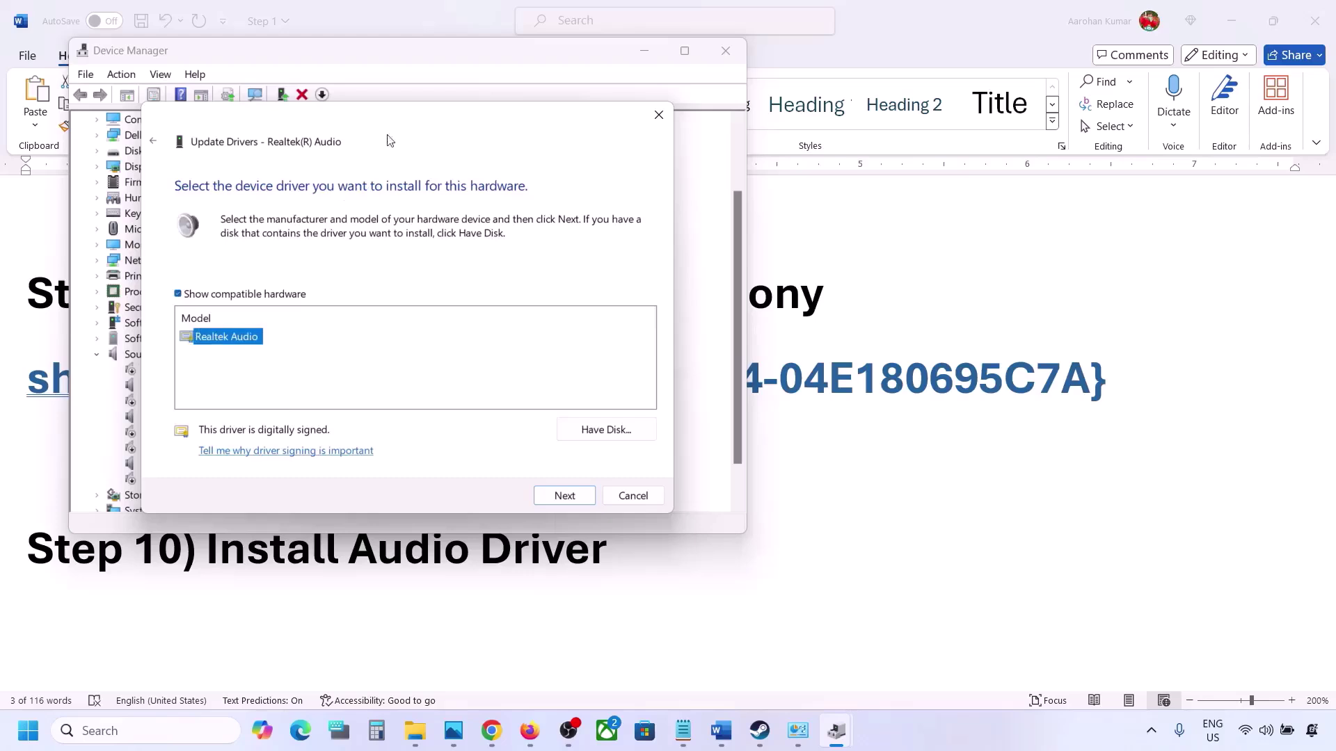
{"action": "left_click_drag", "start_coordinate": [392, 122], "coordinate": [546, 98]}
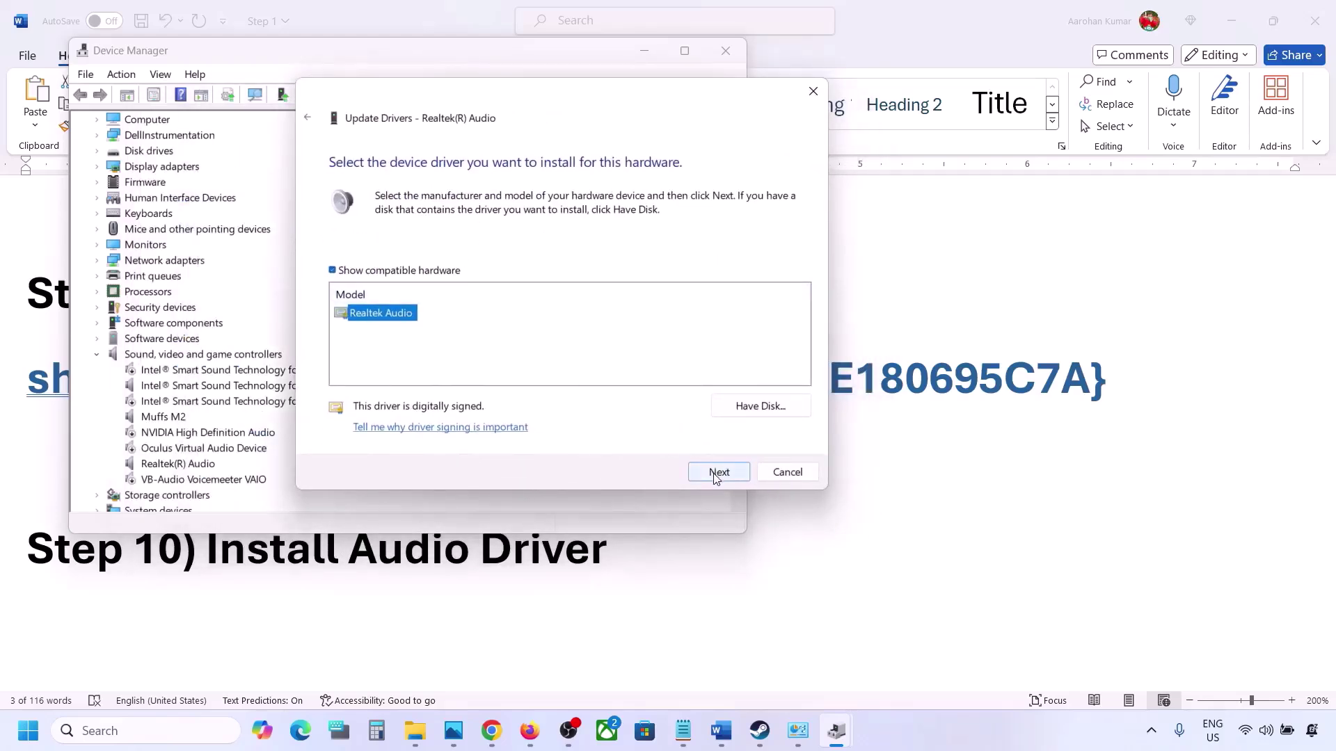
{"action": "left_click", "coordinate": [783, 471]}
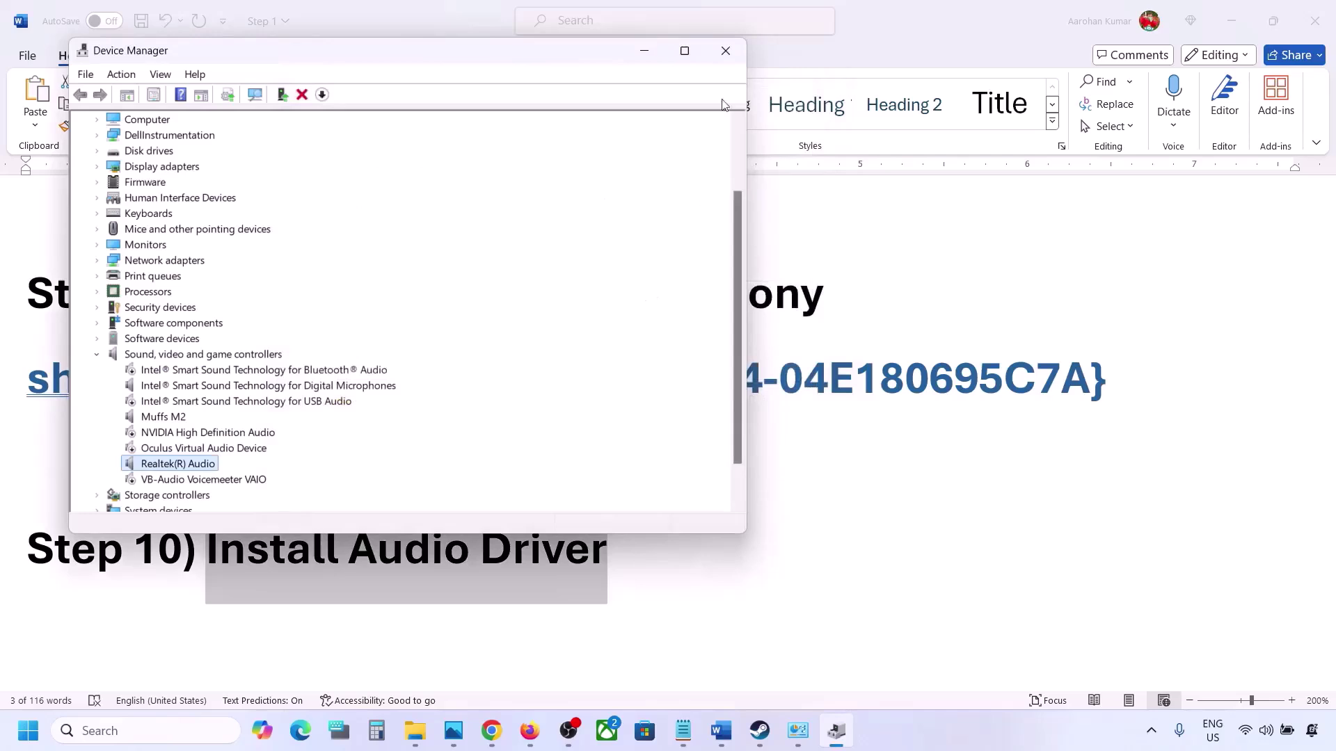
{"action": "left_click", "coordinate": [726, 50]}
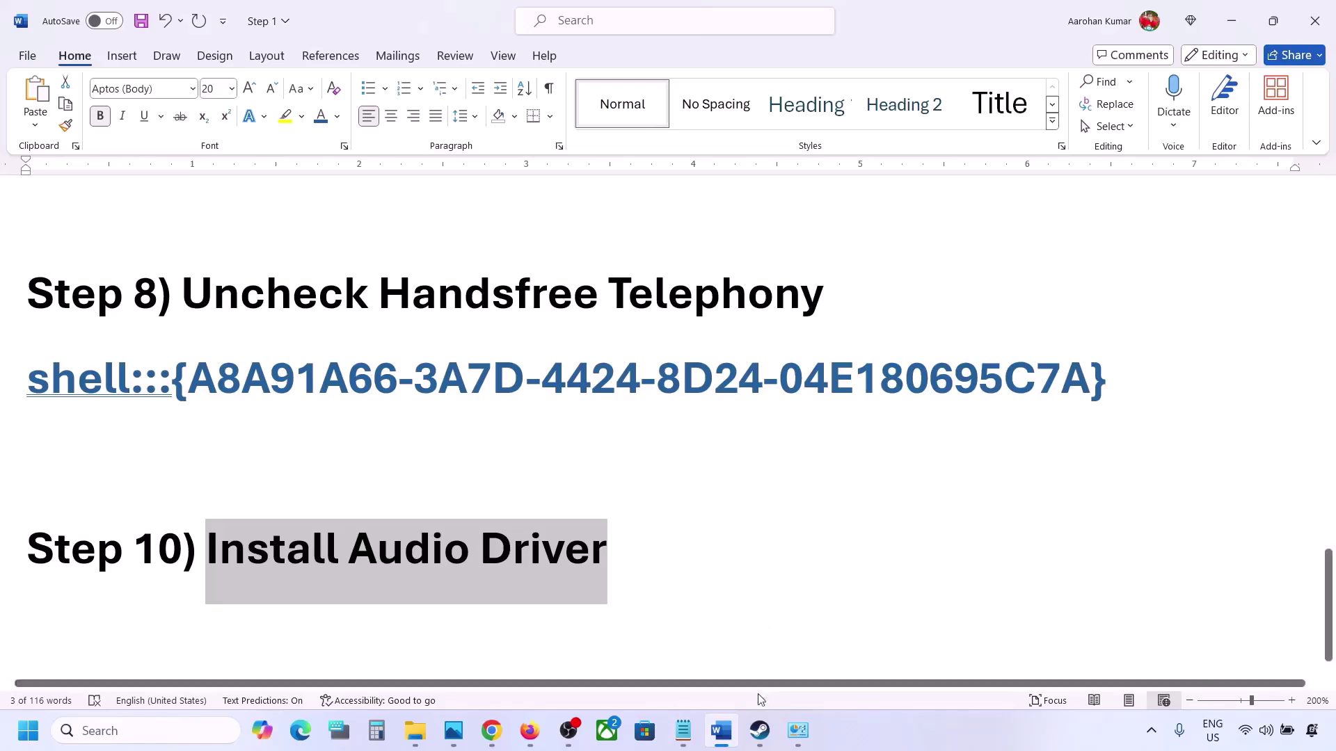
- Switch to Steam, view the Verify integrity of game files option in the DARK SOULS III Installed Files properties, and close them
{"action": "scroll", "coordinate": [764, 520], "scroll_direction": "up", "scroll_amount": 3}
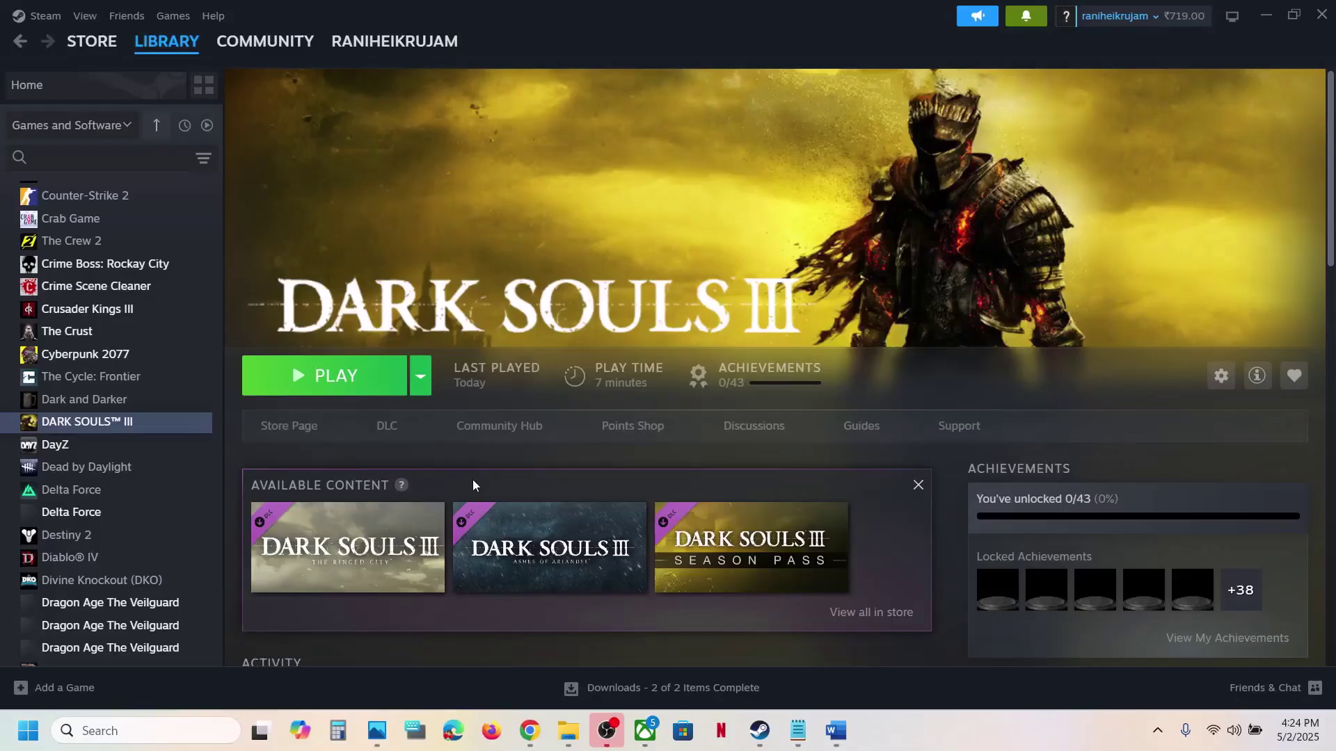
{"action": "right_click", "coordinate": [128, 421]}
{"action": "mouse_move", "coordinate": [216, 506]}
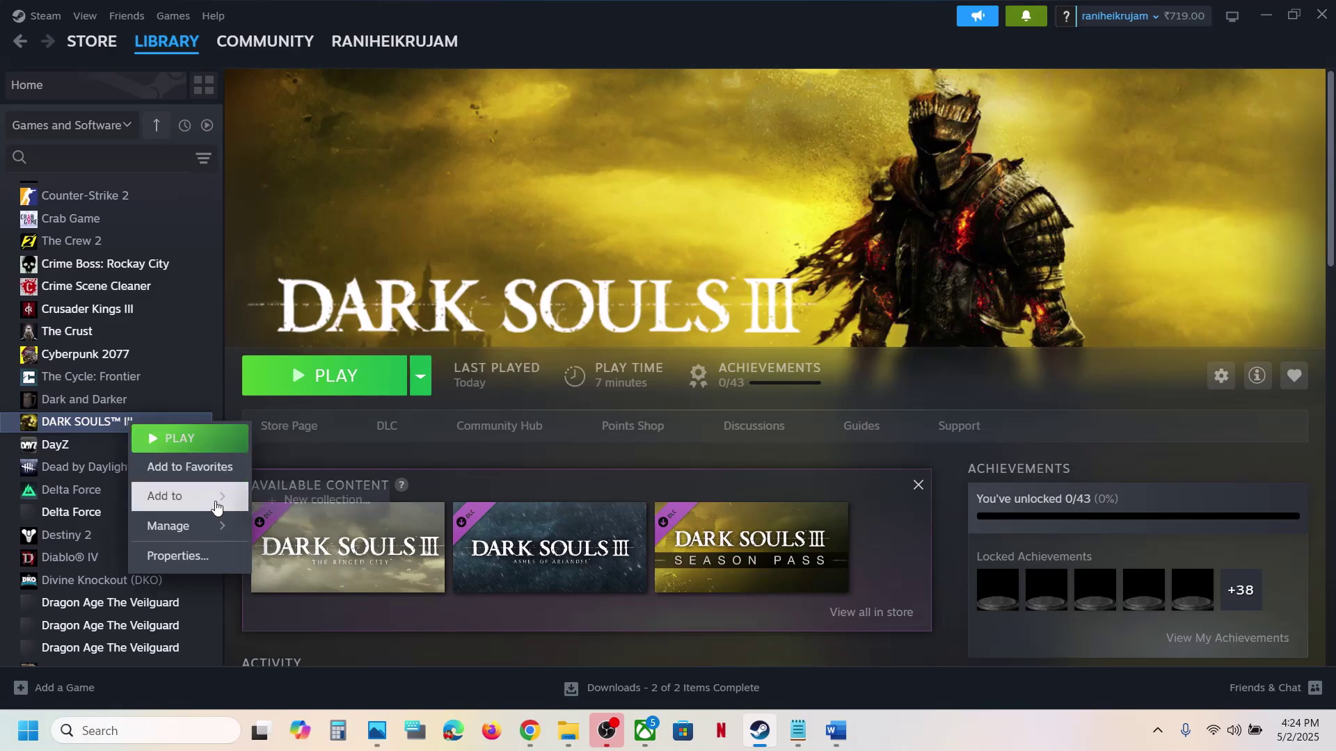
{"action": "left_click", "coordinate": [185, 556]}
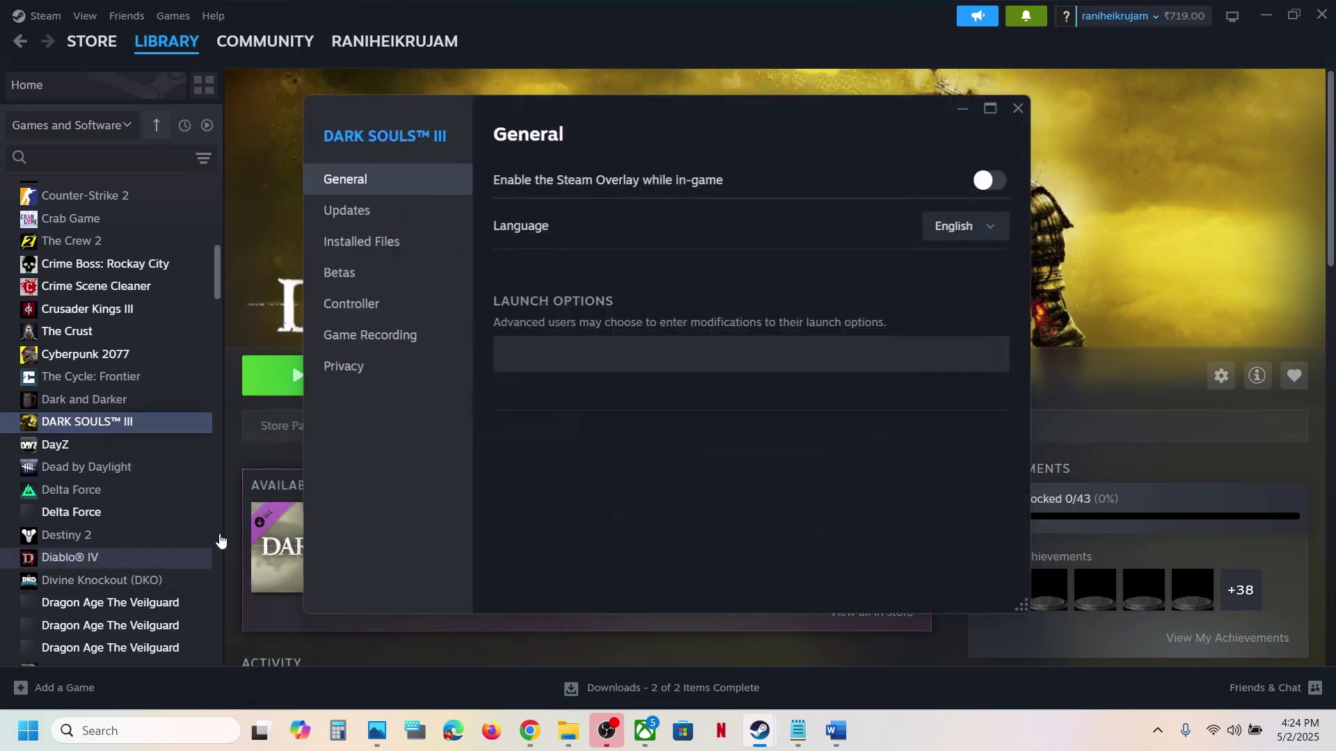
{"action": "left_click", "coordinate": [353, 241]}
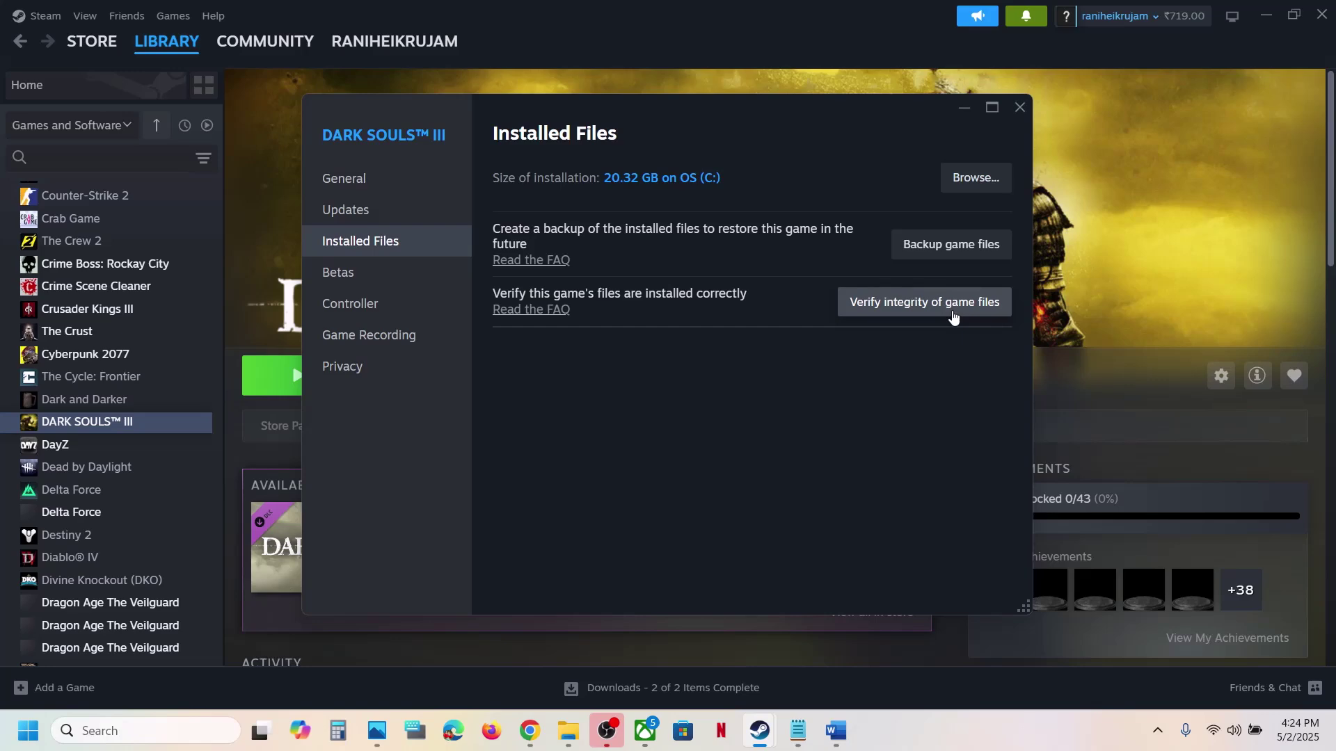
{"action": "left_click", "coordinate": [1018, 109]}
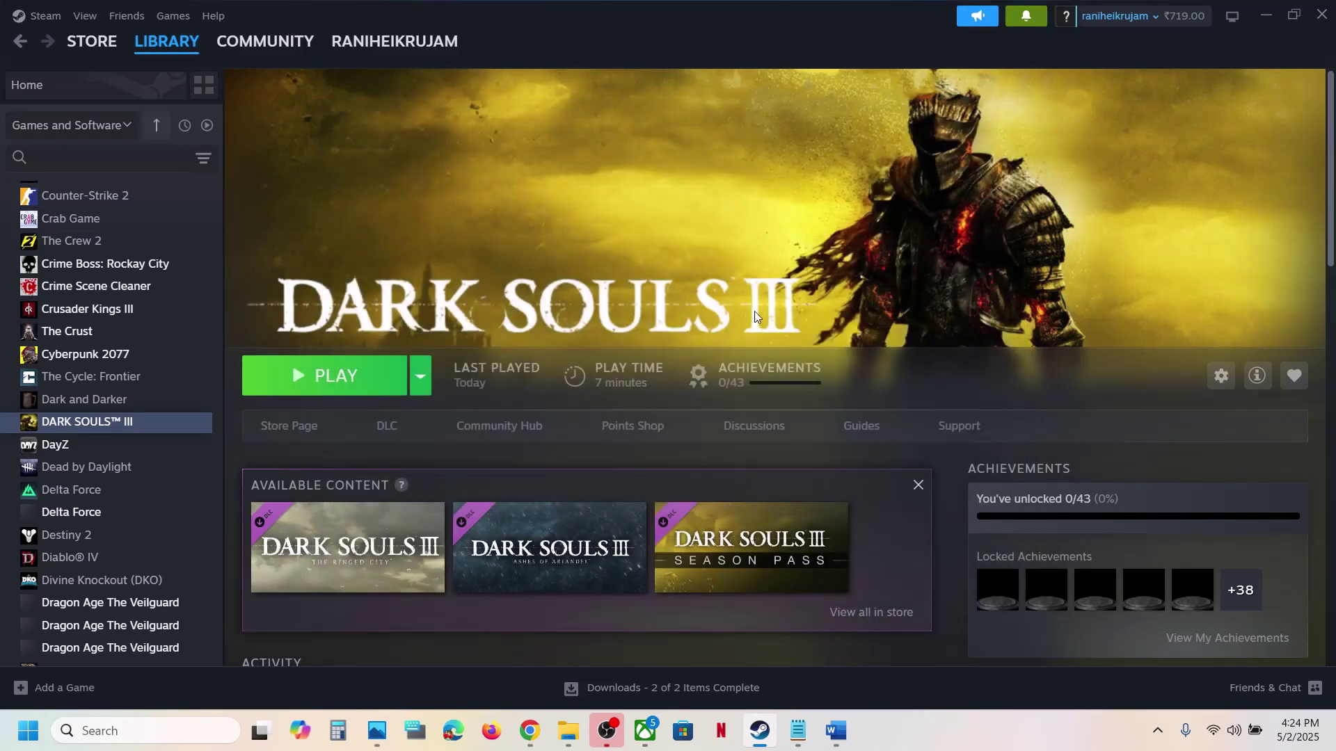
{"action": "left_click", "coordinate": [930, 743]}
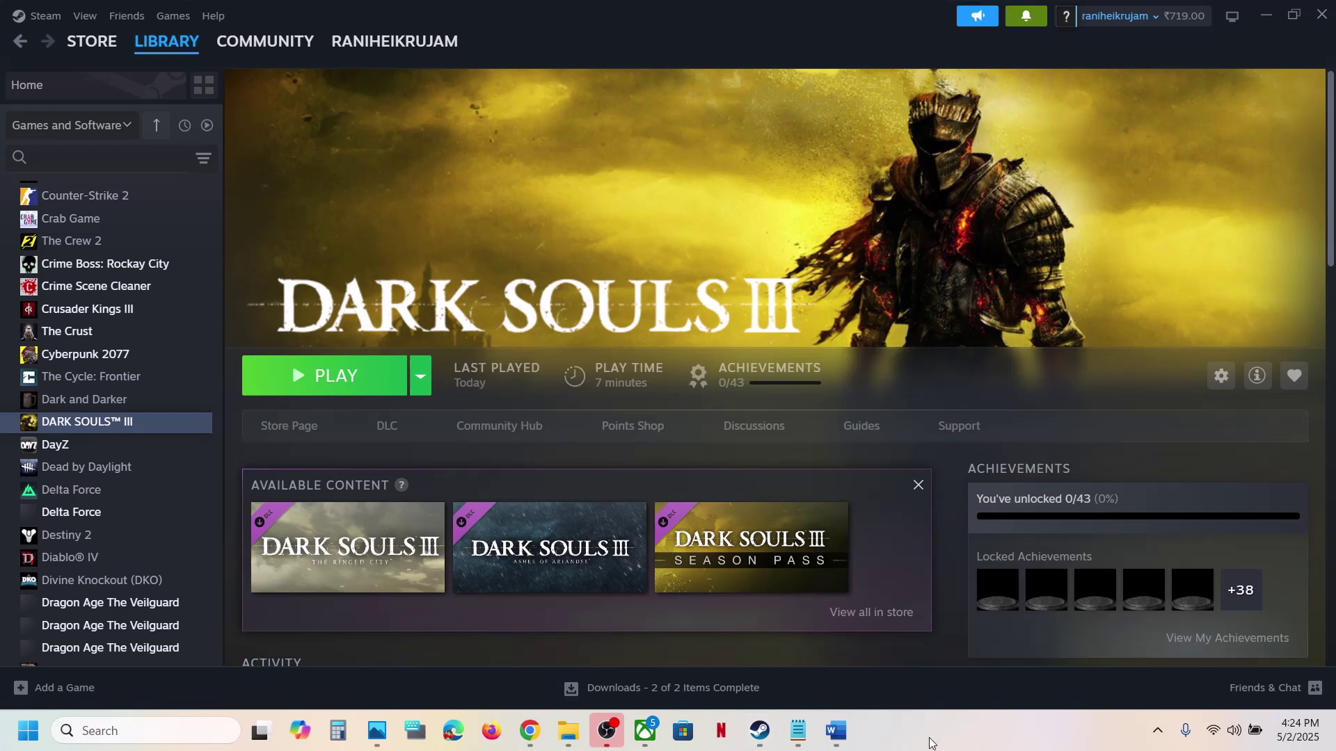